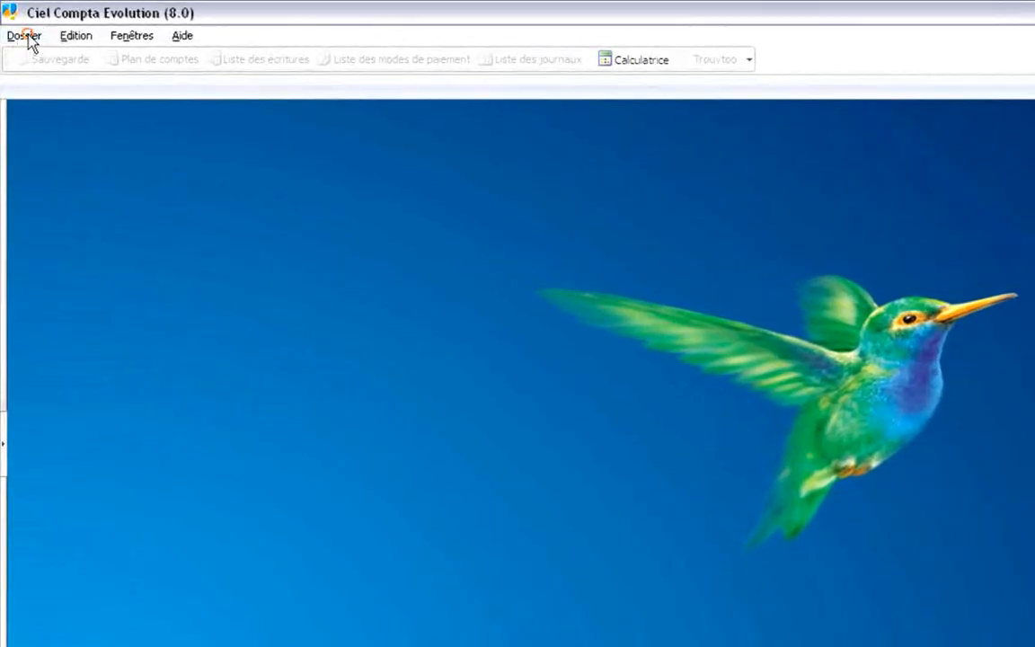
Open the Dossier menu in the menu bar.
click(24, 35)
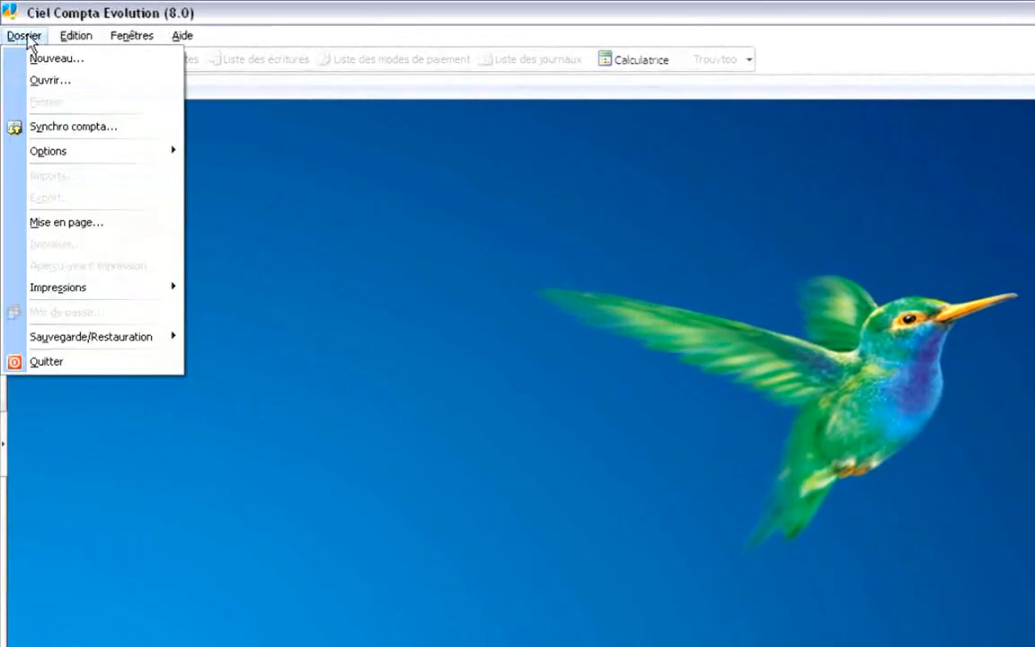
Start a new accounting file for a new company named 'Ma société'.
click(61, 59)
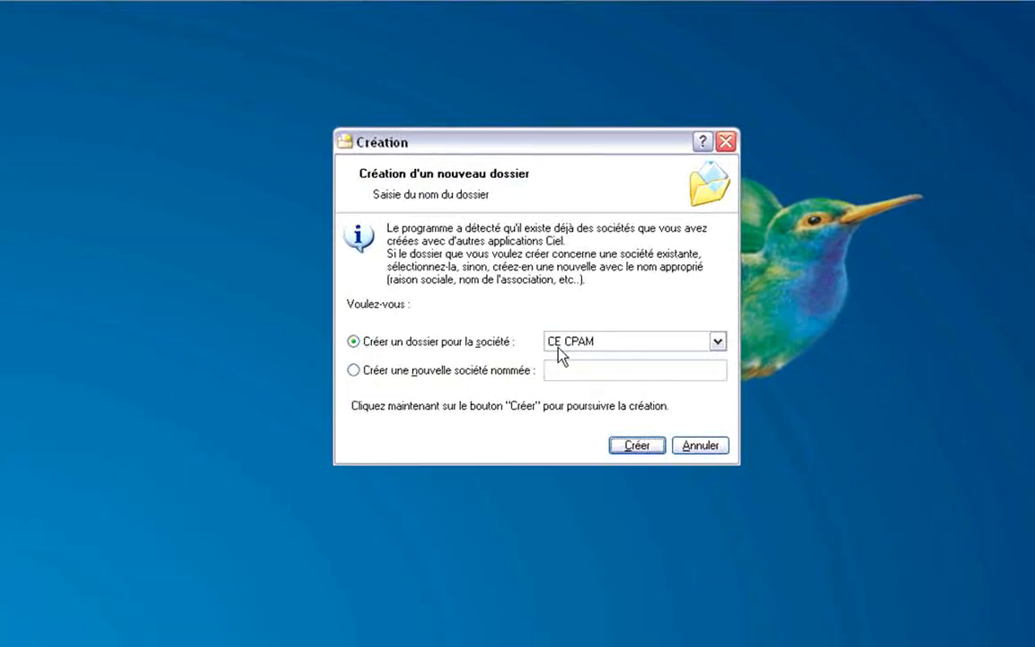
click(362, 369)
click(574, 367)
text(Ma sociét)
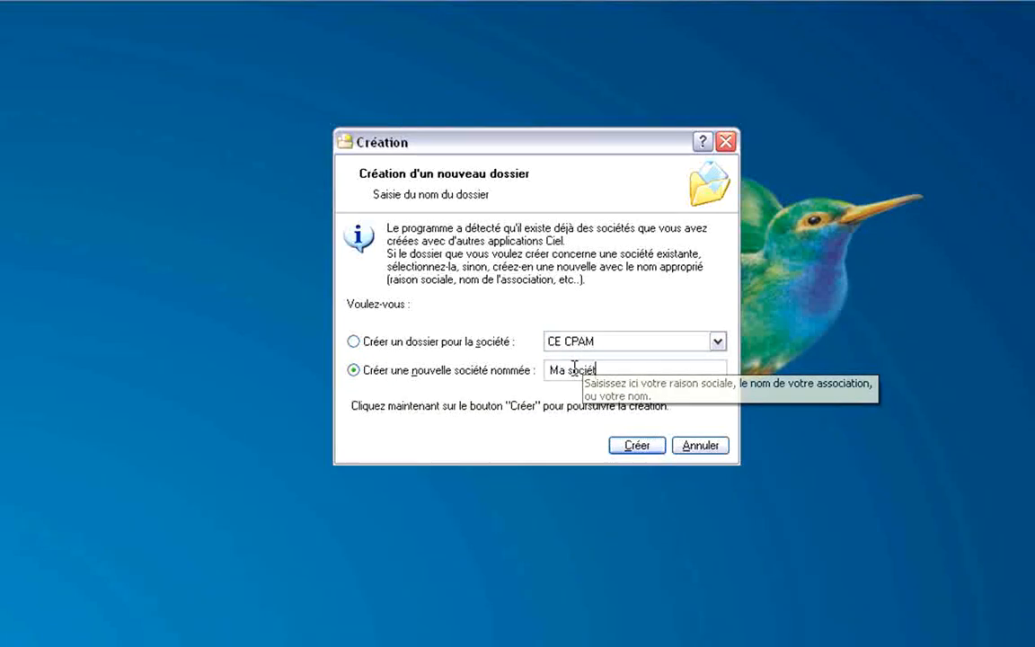
text(é)
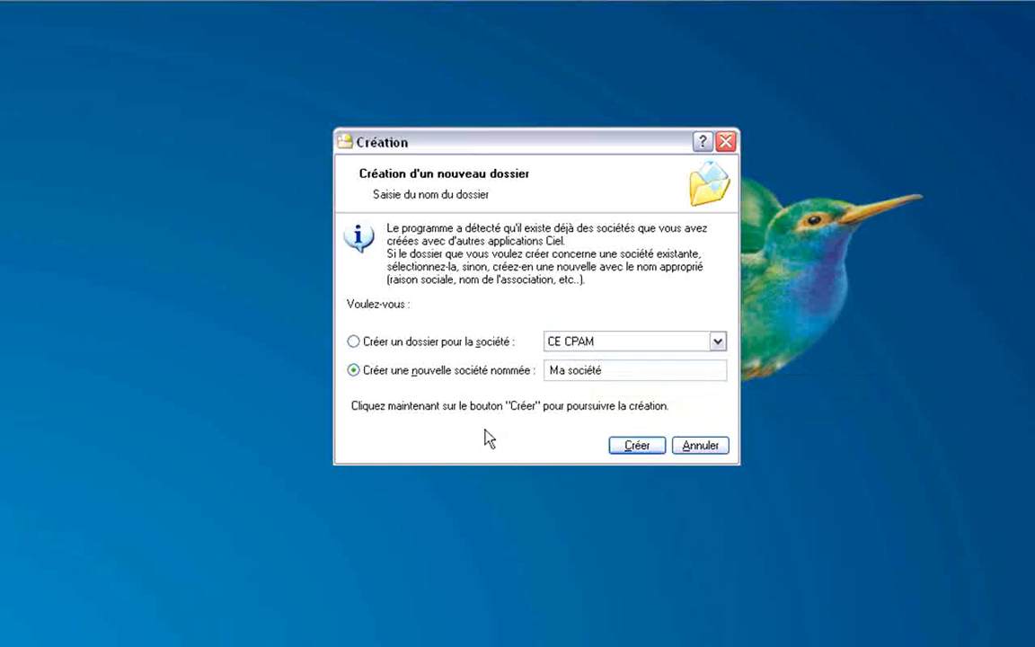
click(638, 448)
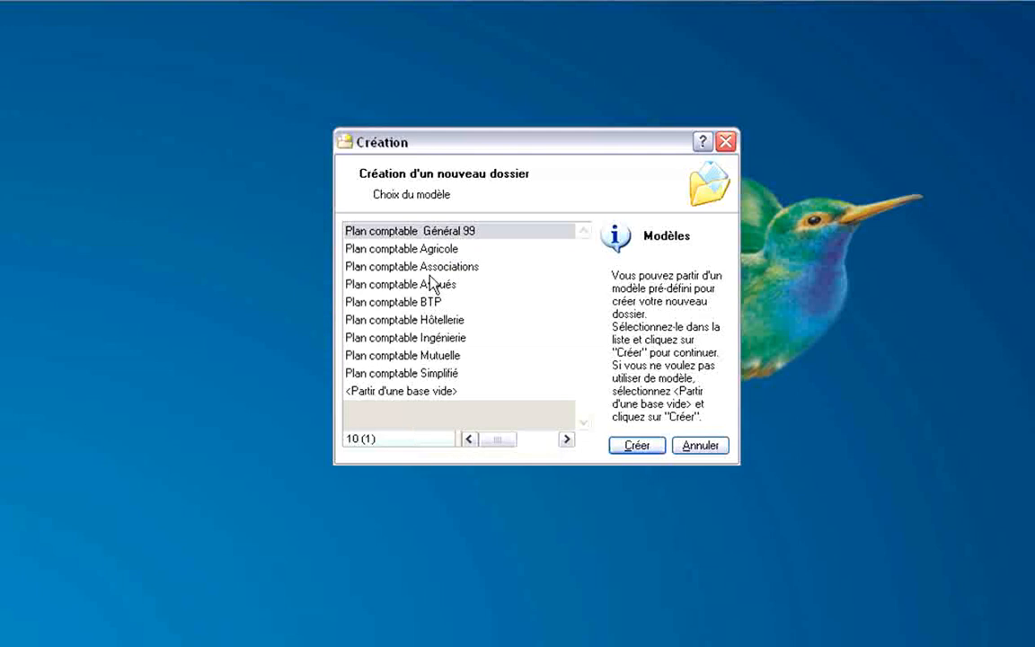
Create the file from the 'Plan comptable Général 99' chart-of-accounts template.
click(413, 248)
click(414, 232)
click(635, 446)
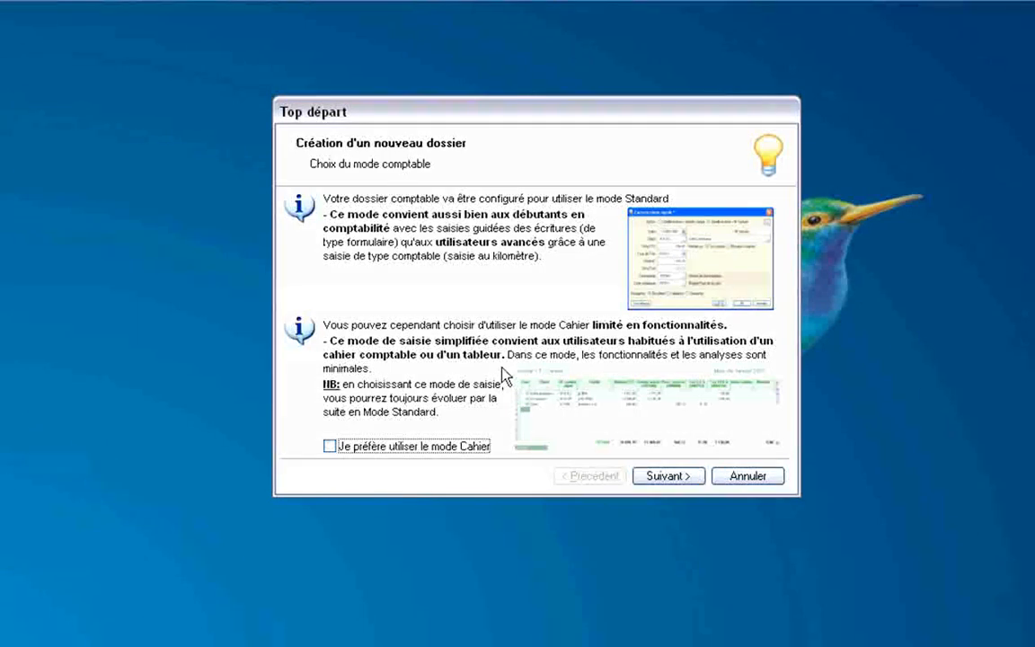
Accept the default accounting mode and open 'Modifier les réglages...' for account settings.
click(683, 476)
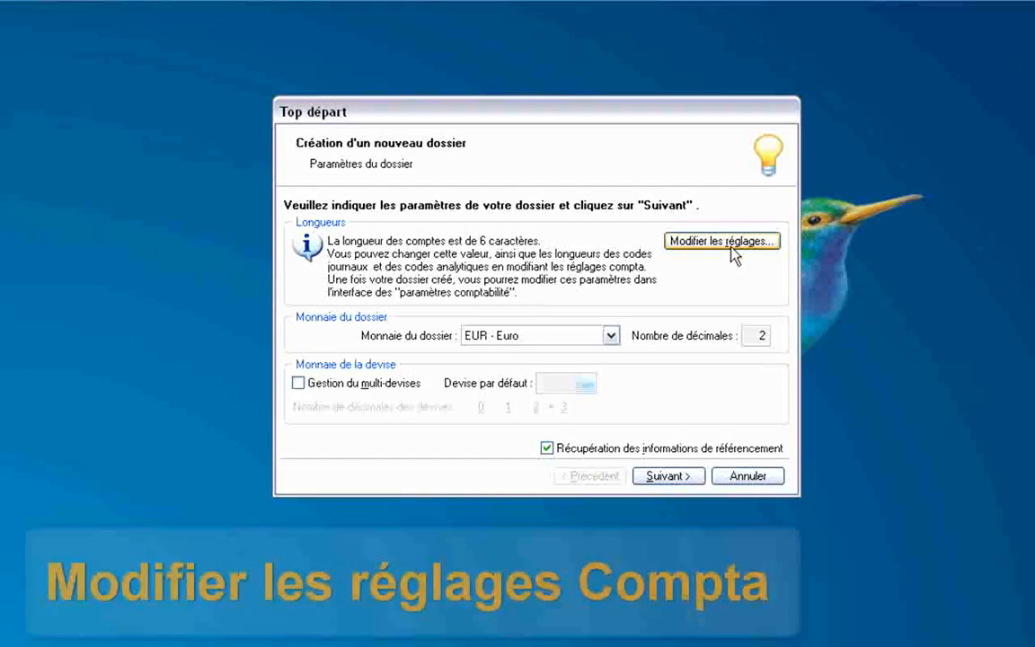
click(730, 243)
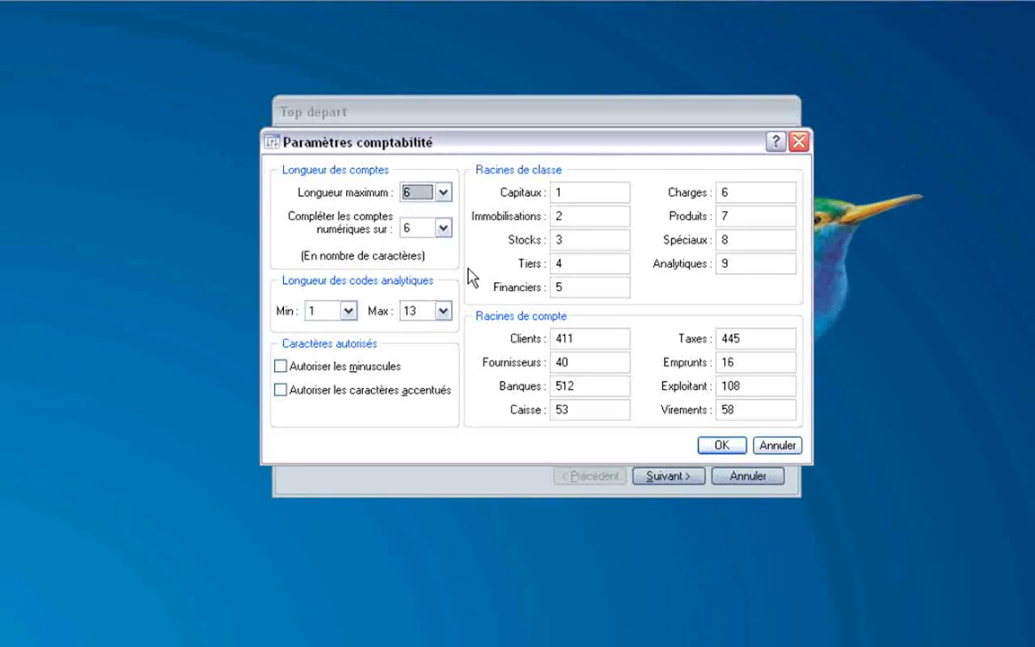
Keep the maximum account length at 6 and confirm applying the accounting settings.
click(444, 193)
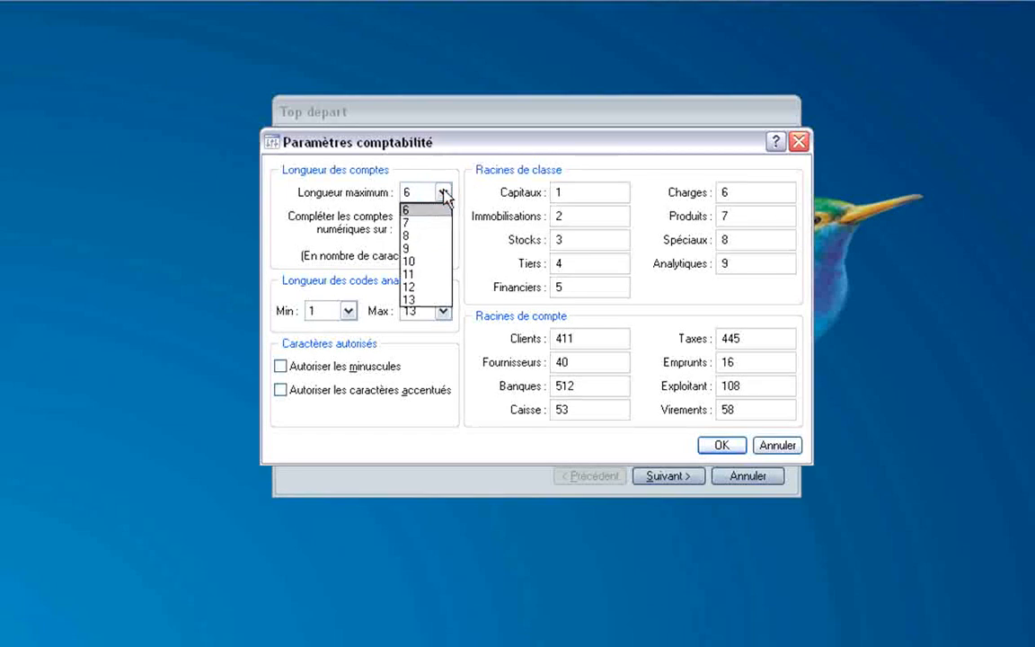
click(444, 196)
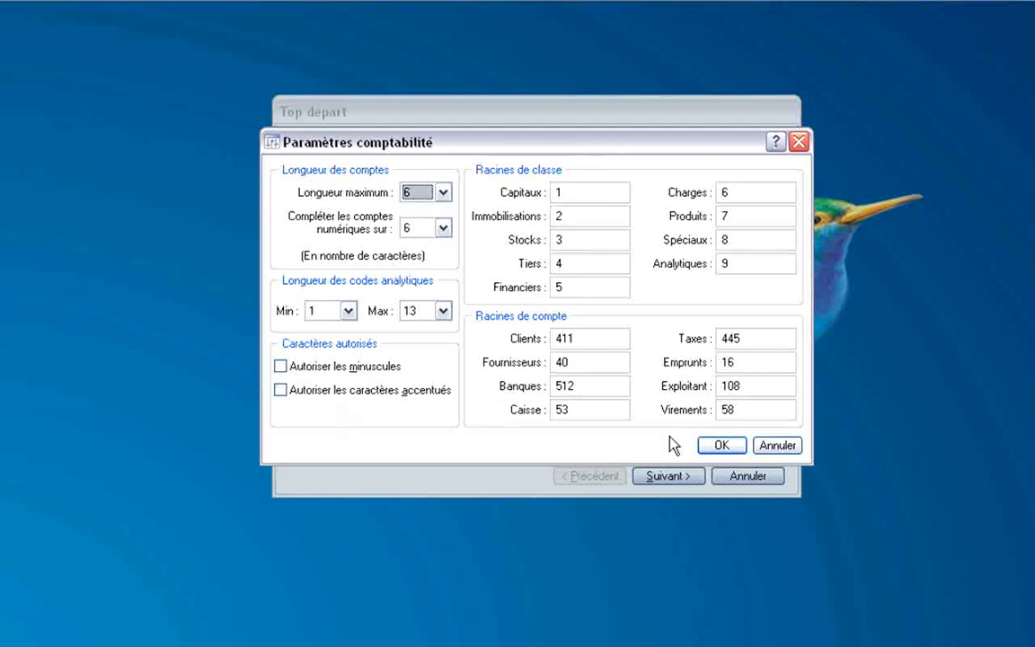
click(722, 446)
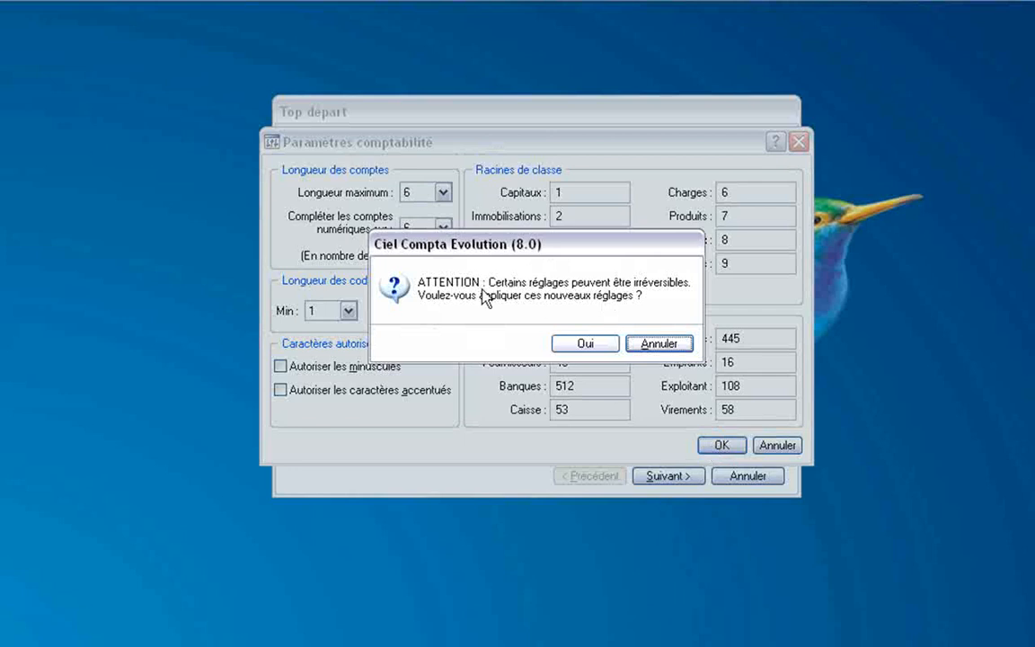
click(586, 346)
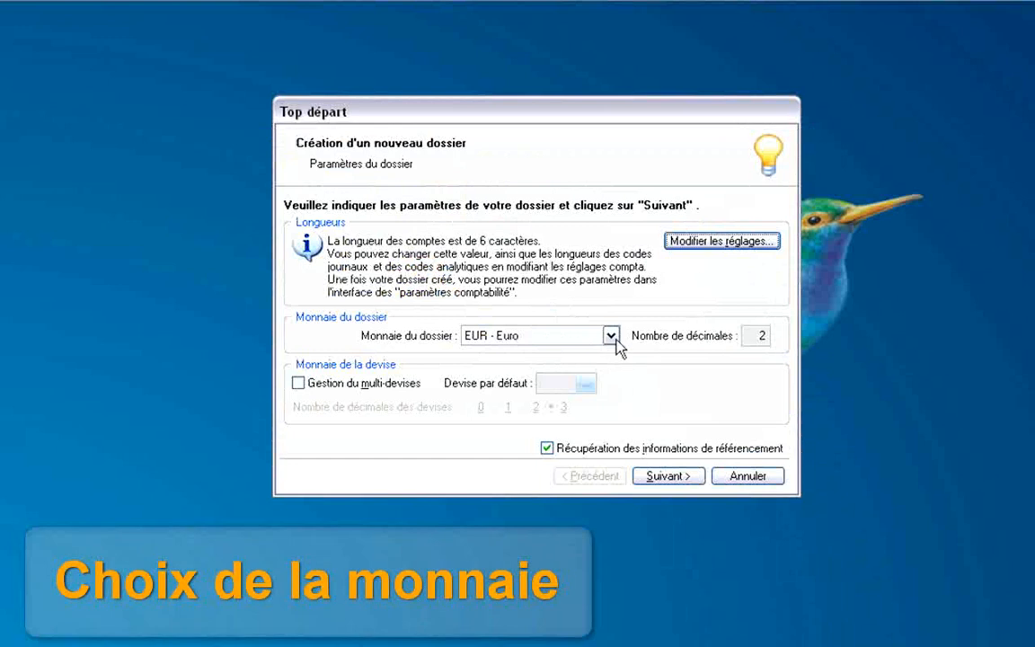
Keep EUR - Euro as file currency, enable multi-currency management, and open the default-currency list.
click(611, 336)
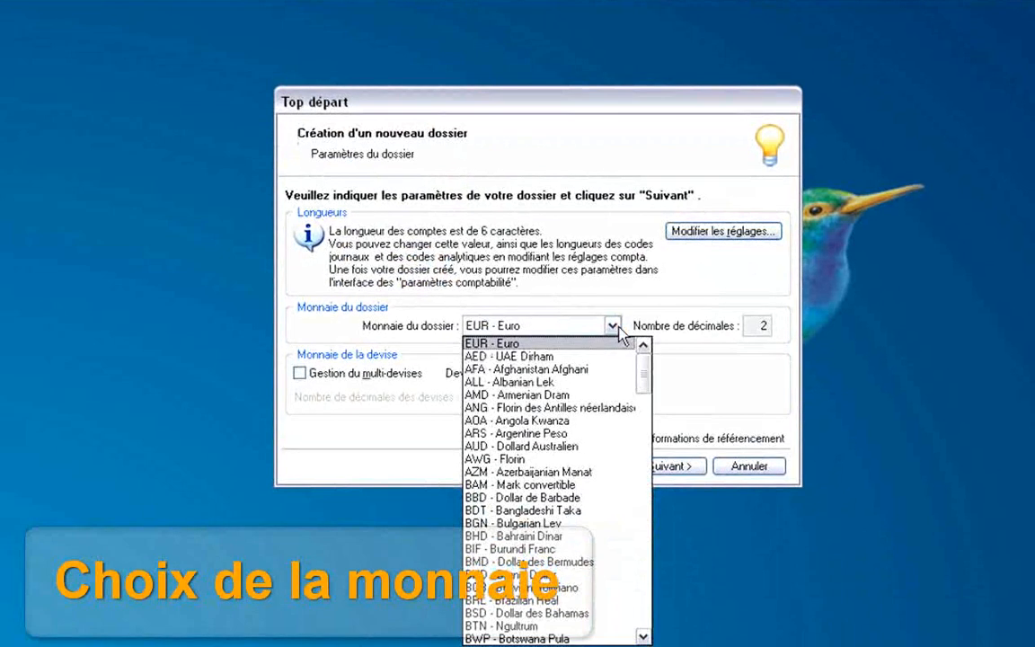
click(619, 296)
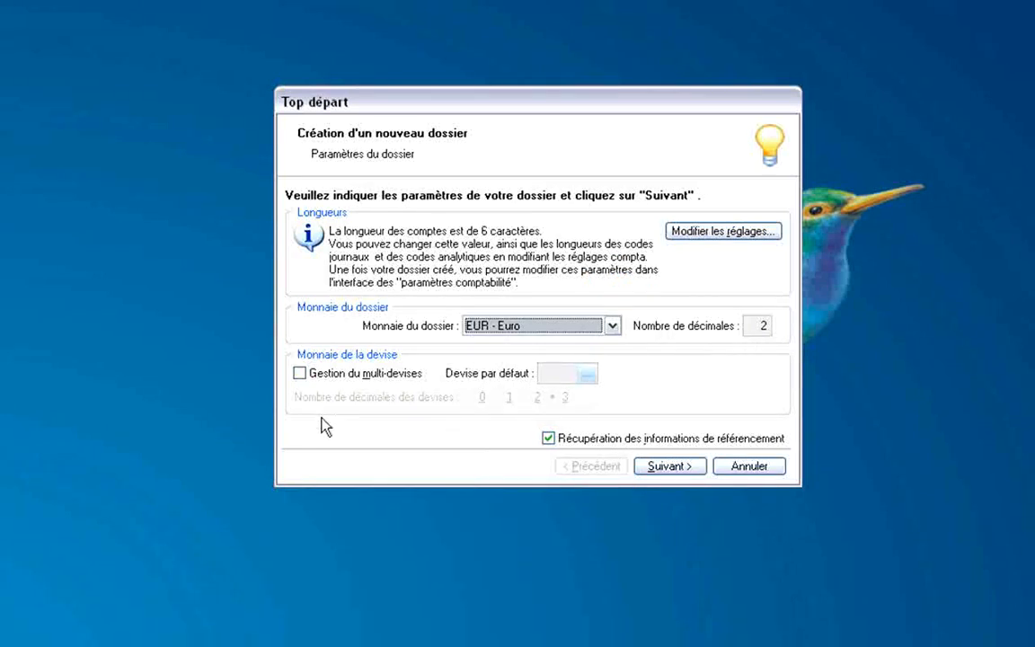
click(300, 374)
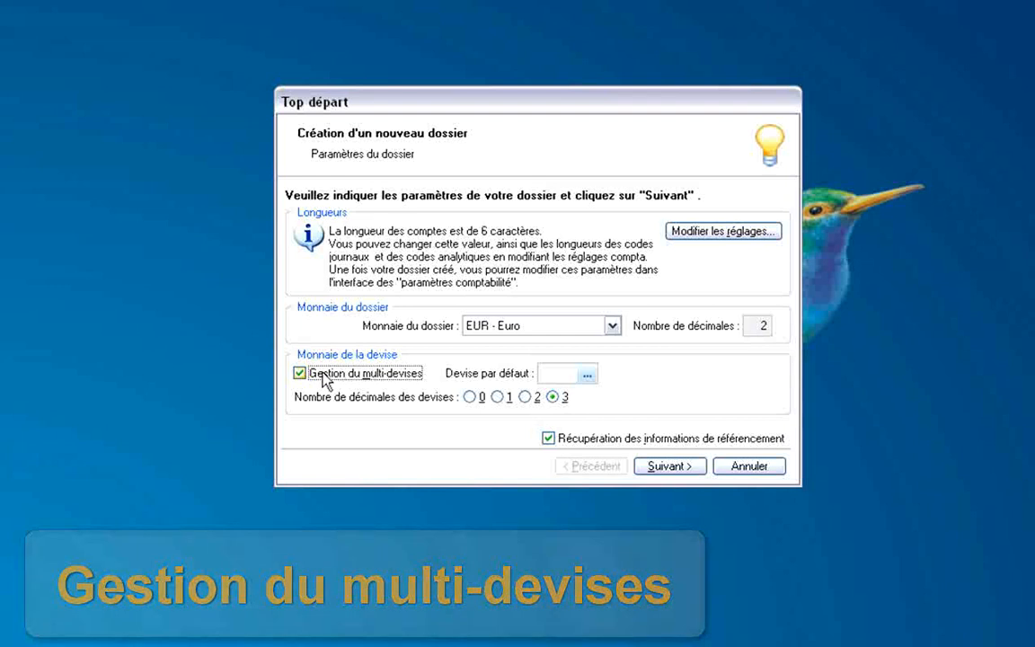
click(587, 375)
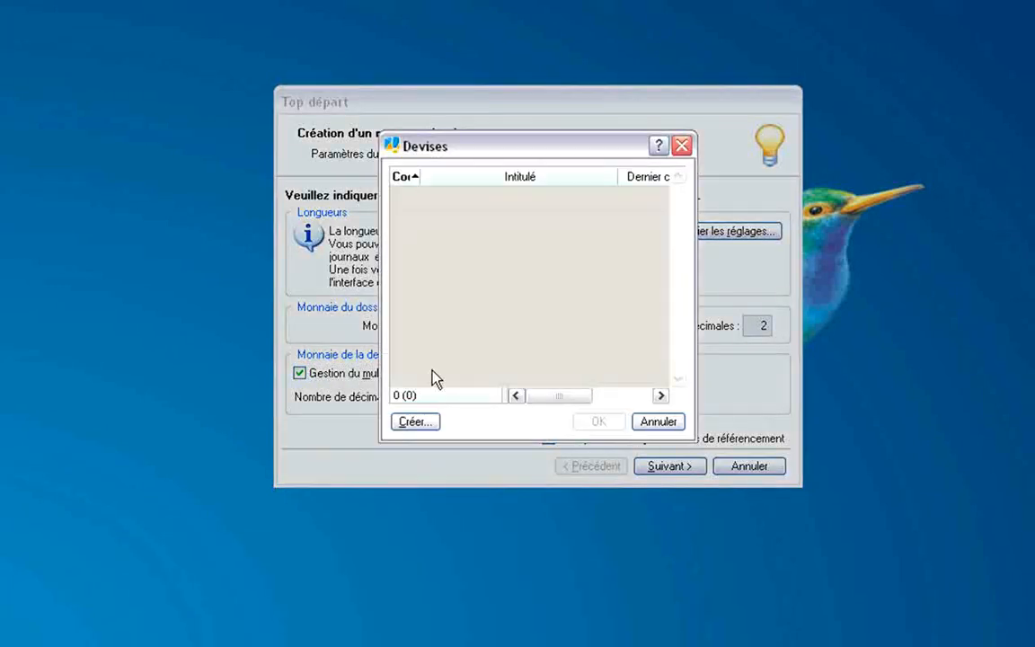
Create USD - US Dollar at rate 1,4 as default currency and untick referencing-information retrieval.
click(419, 428)
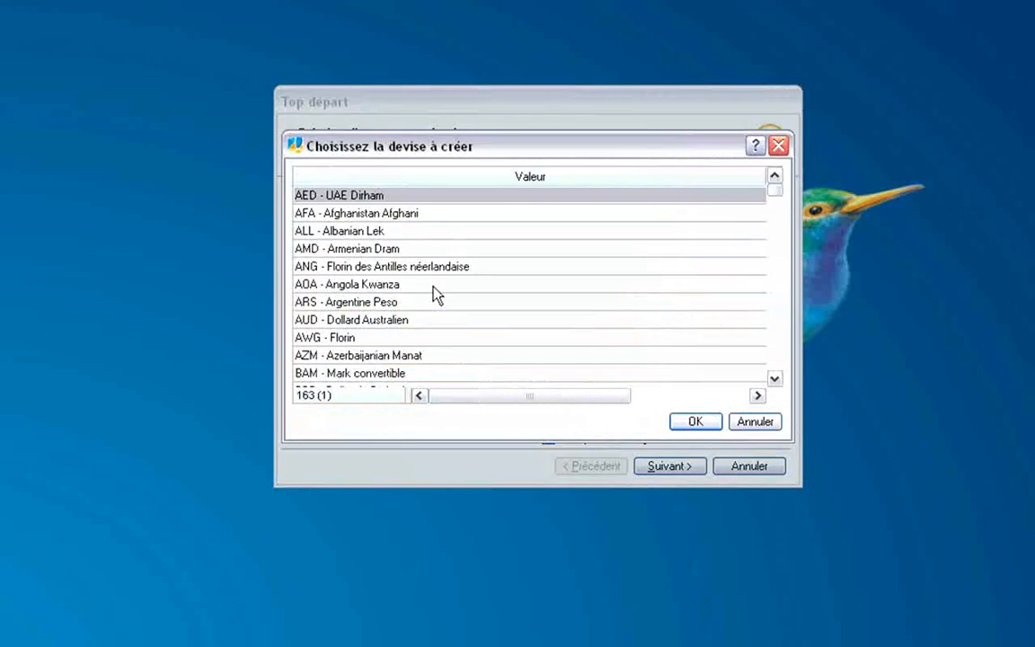
text(u)
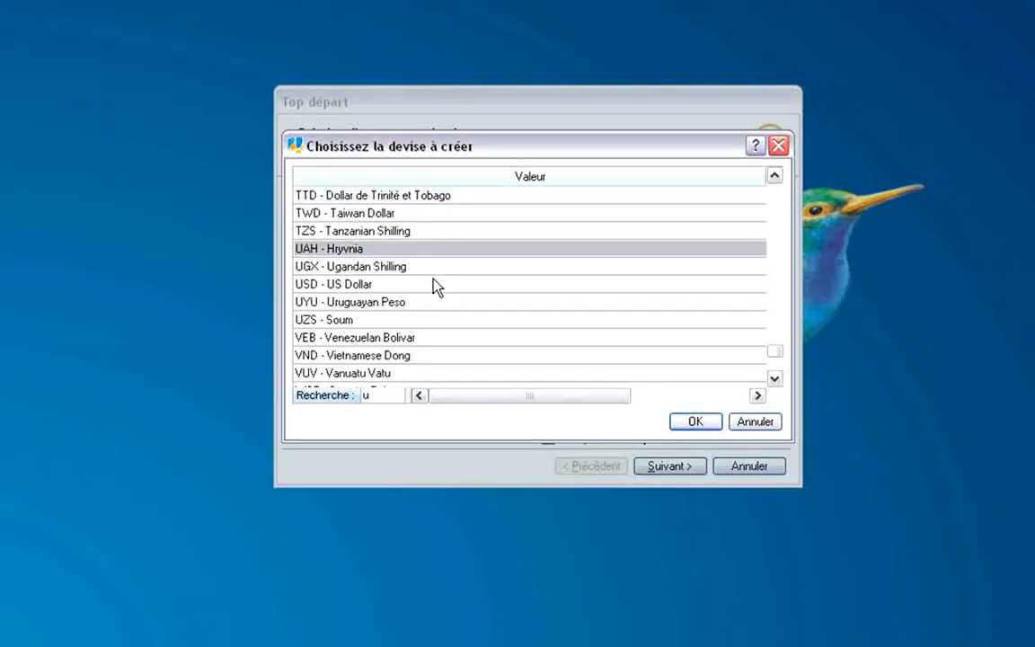
click(347, 285)
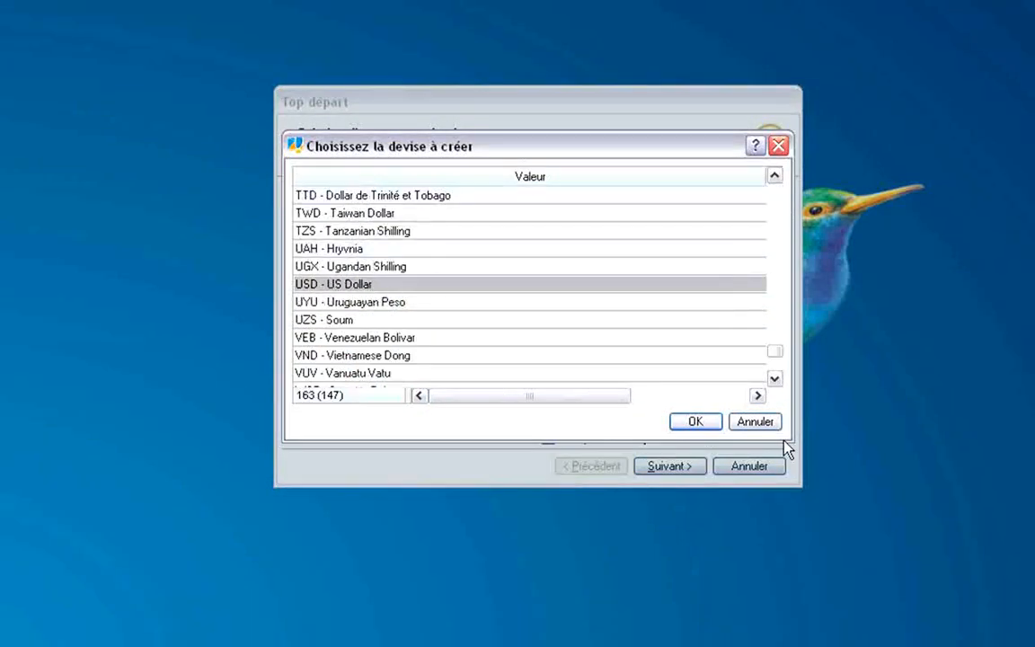
click(692, 422)
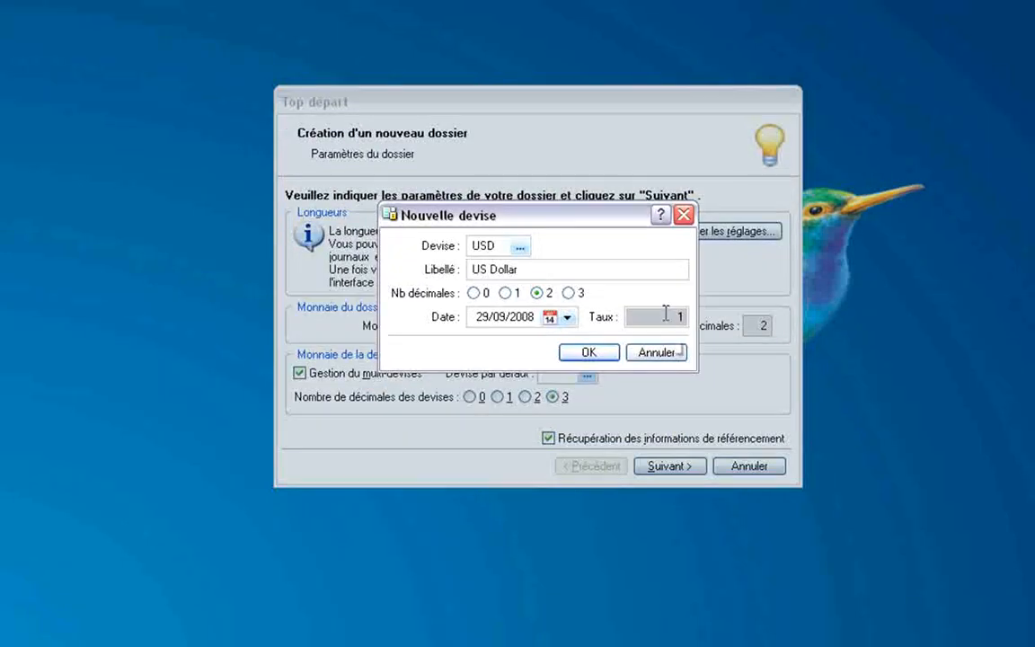
drag(654, 314, 738, 321)
text(1.)
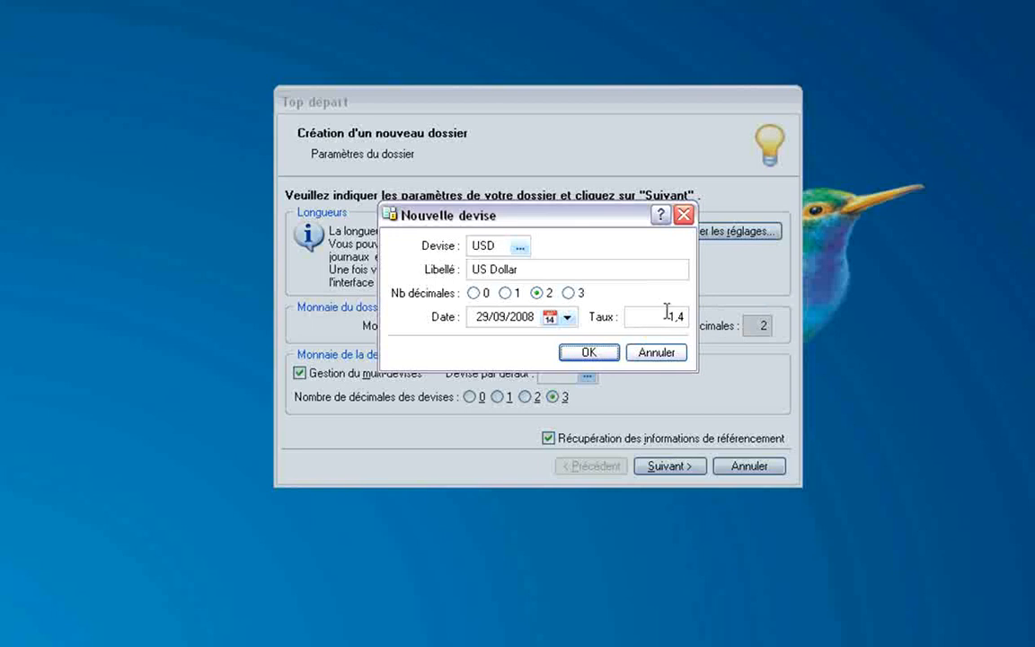
key(Tab)
click(589, 353)
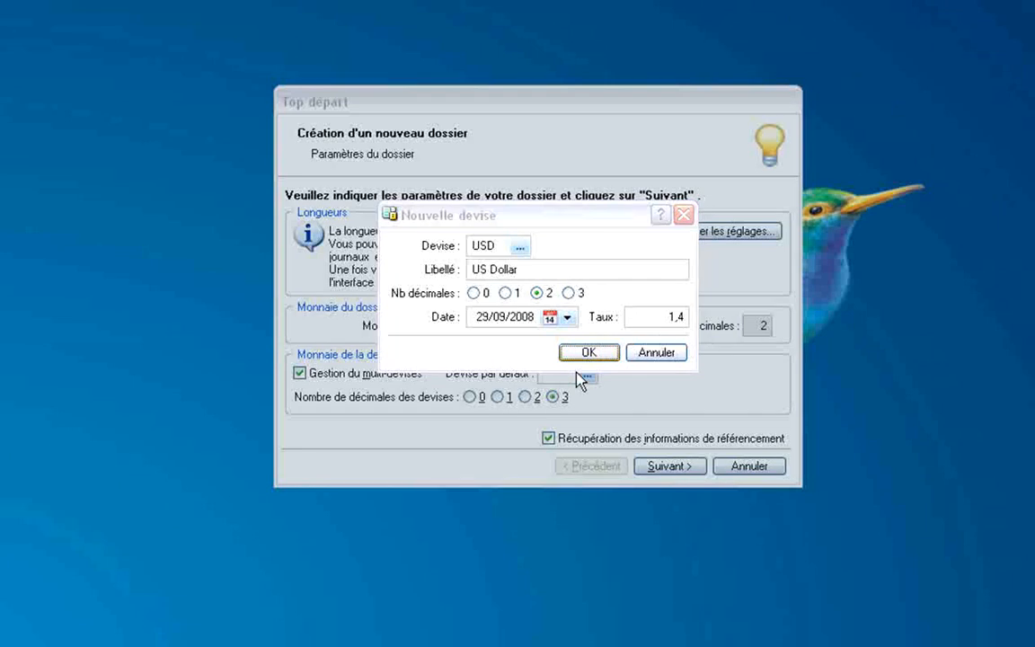
click(547, 438)
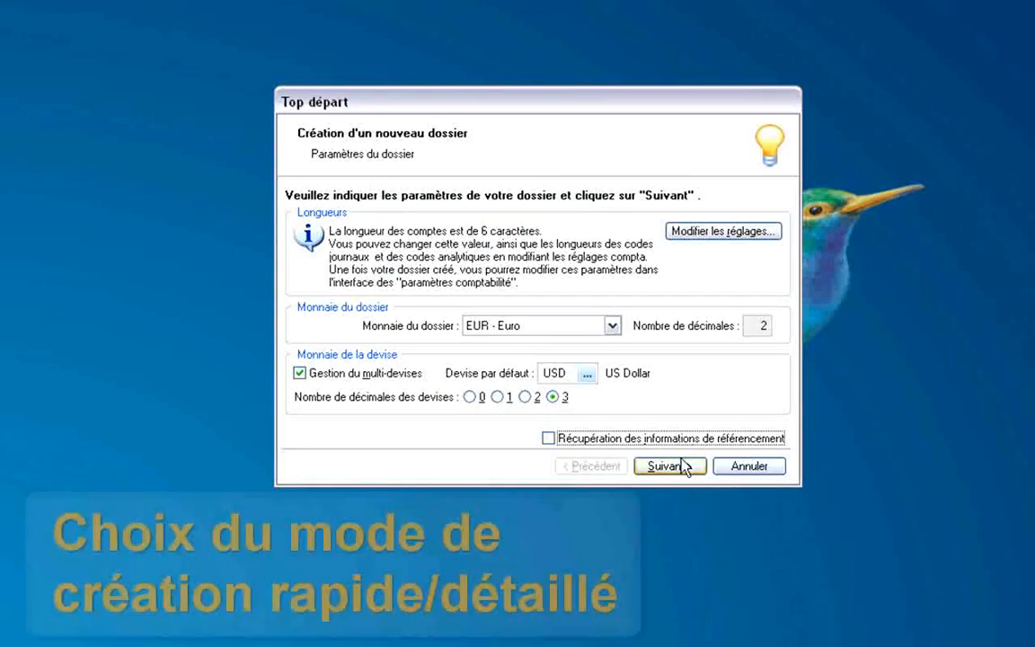
Proceed to the creation-mode step and select 'Mode de création détaillé (8 étapes)'.
click(692, 468)
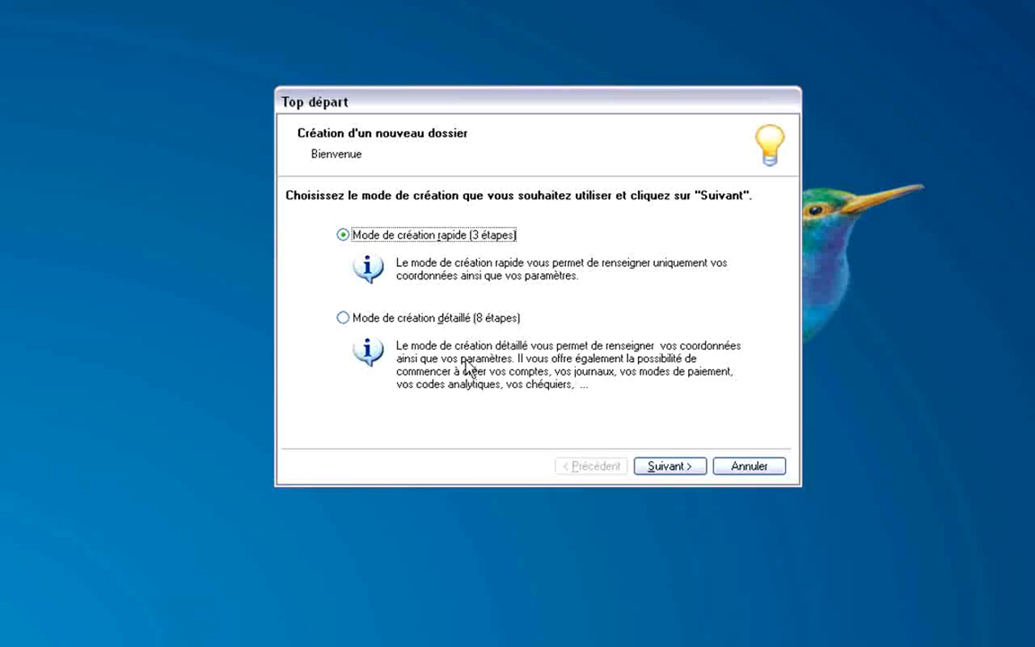
click(398, 320)
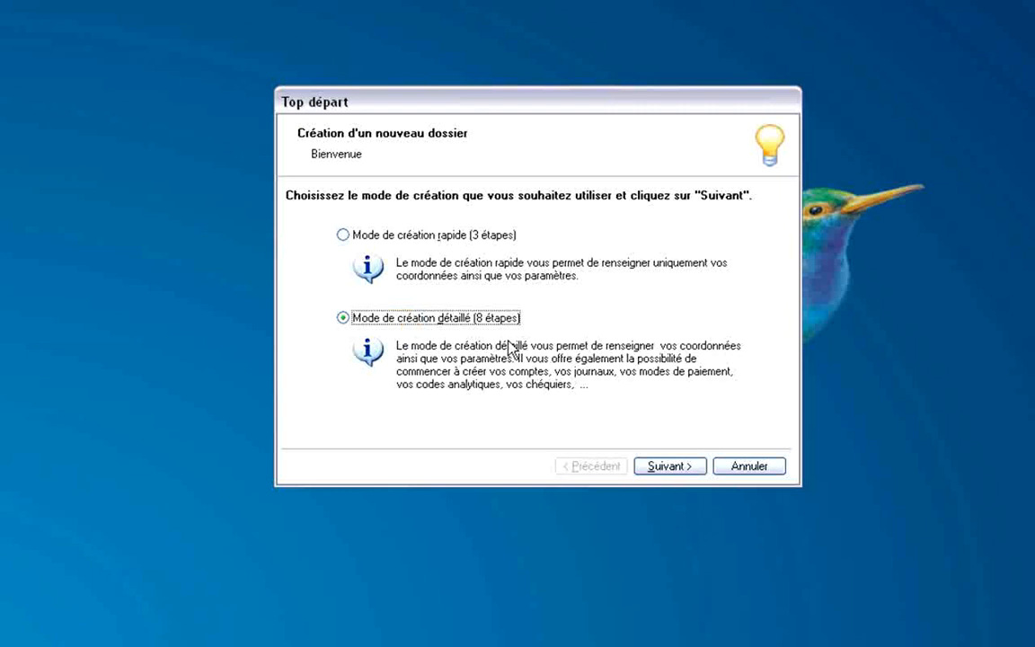
Fill in the company's name, street address, postal code and city in Etape 1.
click(669, 470)
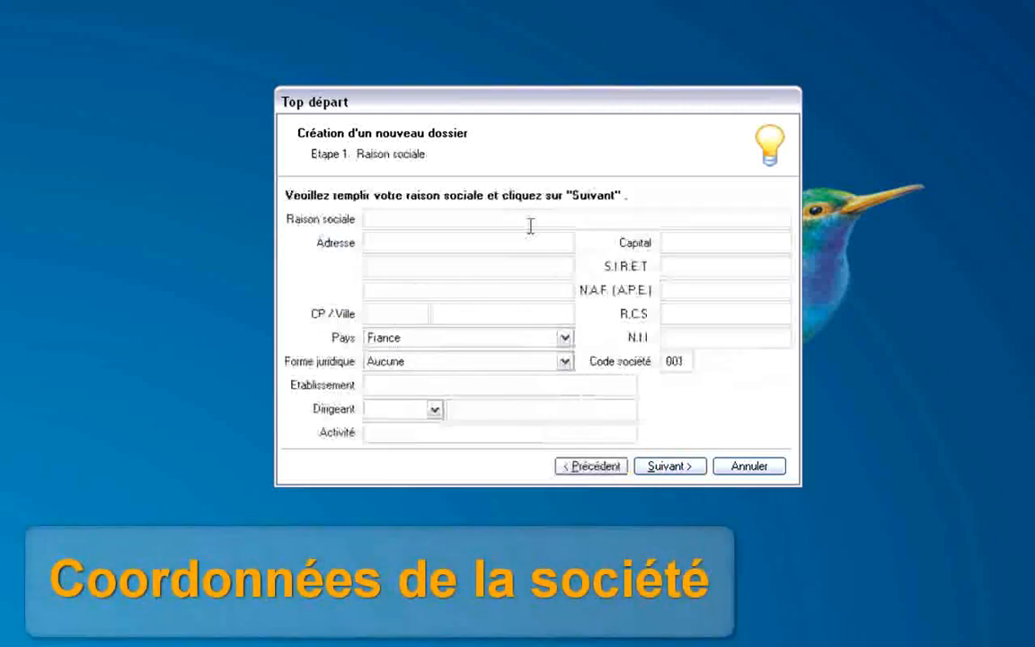
click(497, 219)
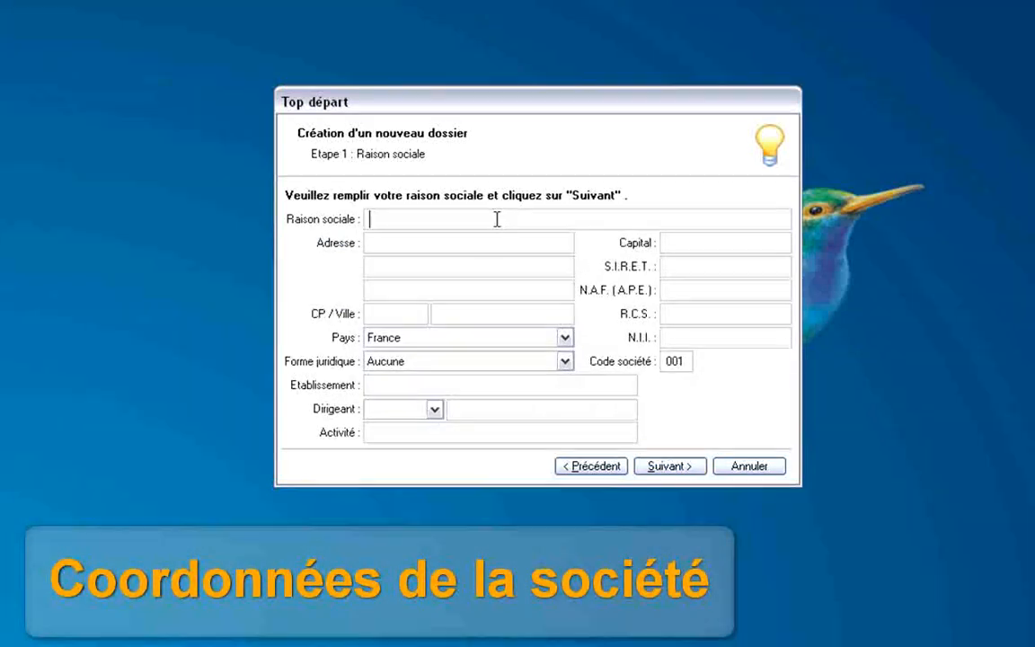
text(Ma socié)
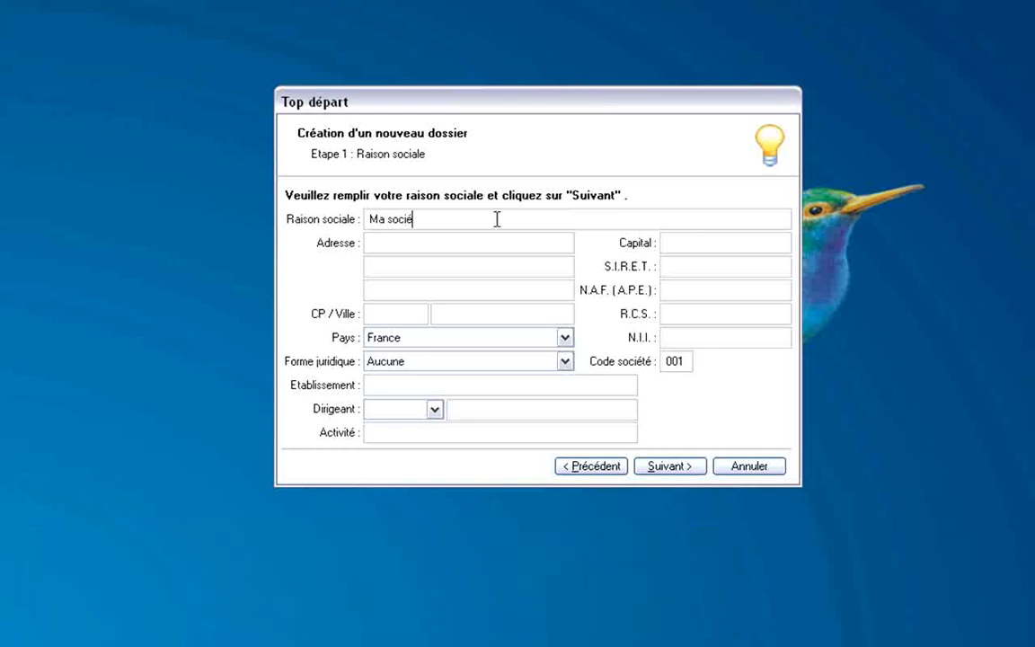
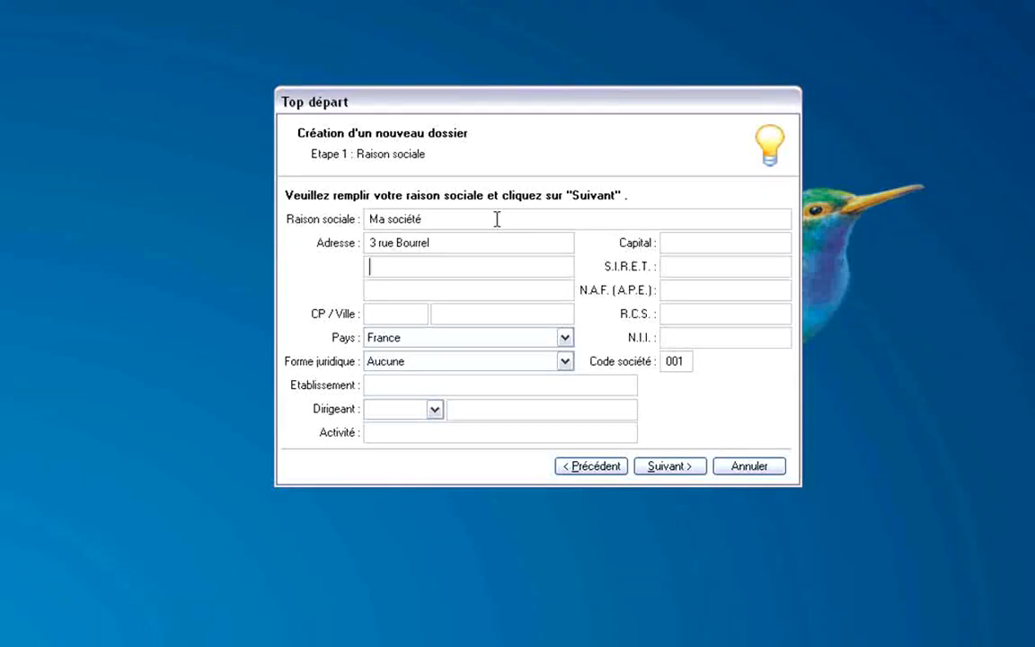
text(3440)
text(000)
key(Tab)
text(Montpellier)
key(Tab)
key(Tab)
key(Tab)
key(Tab)
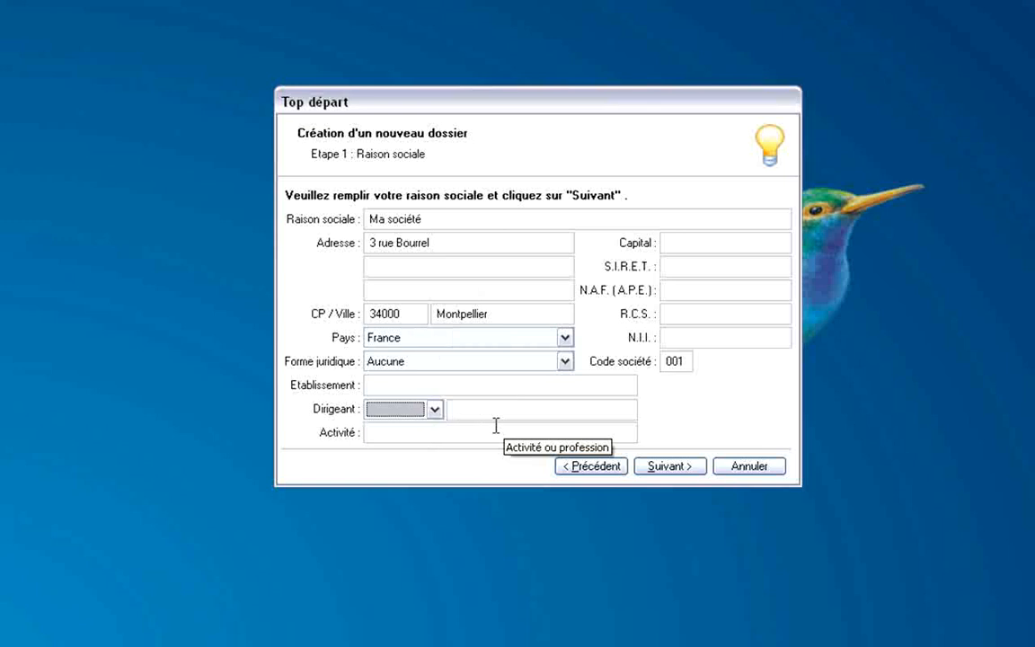
Enter capital 20 000, NAF code 7022Z, and the SIRET, RCS and intra-community VAT numbers.
click(713, 241)
text(20000)
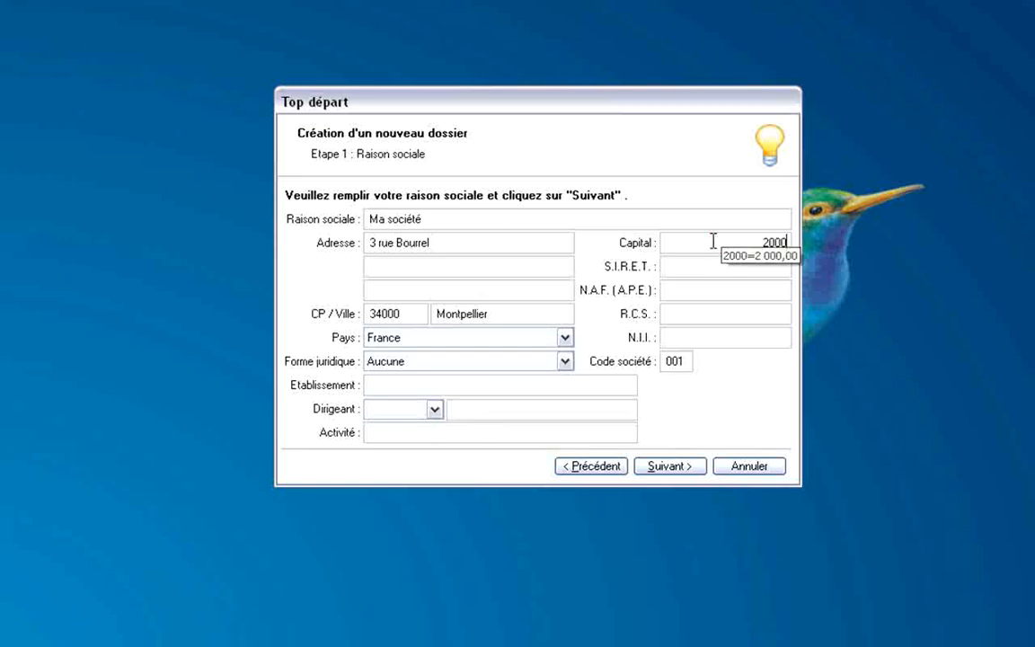
key(Tab)
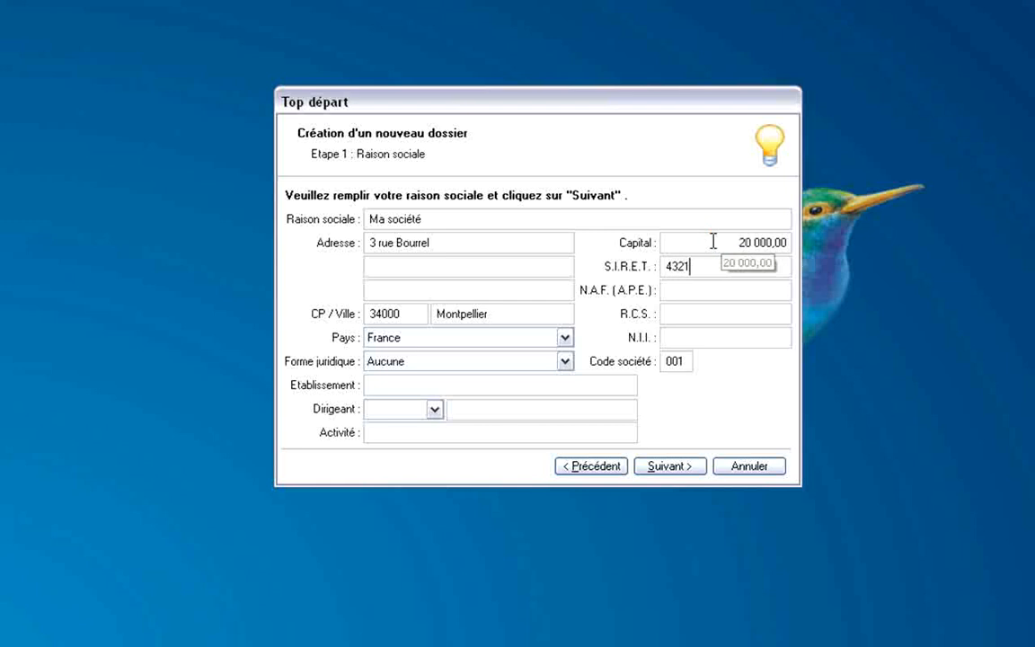
key(Tab)
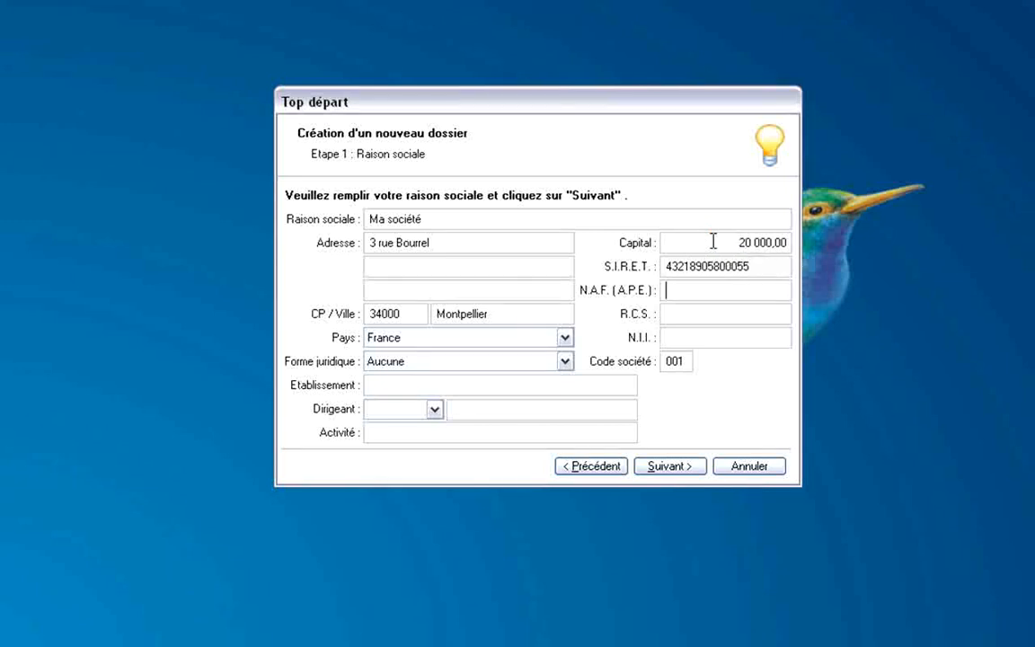
text(7022Z)
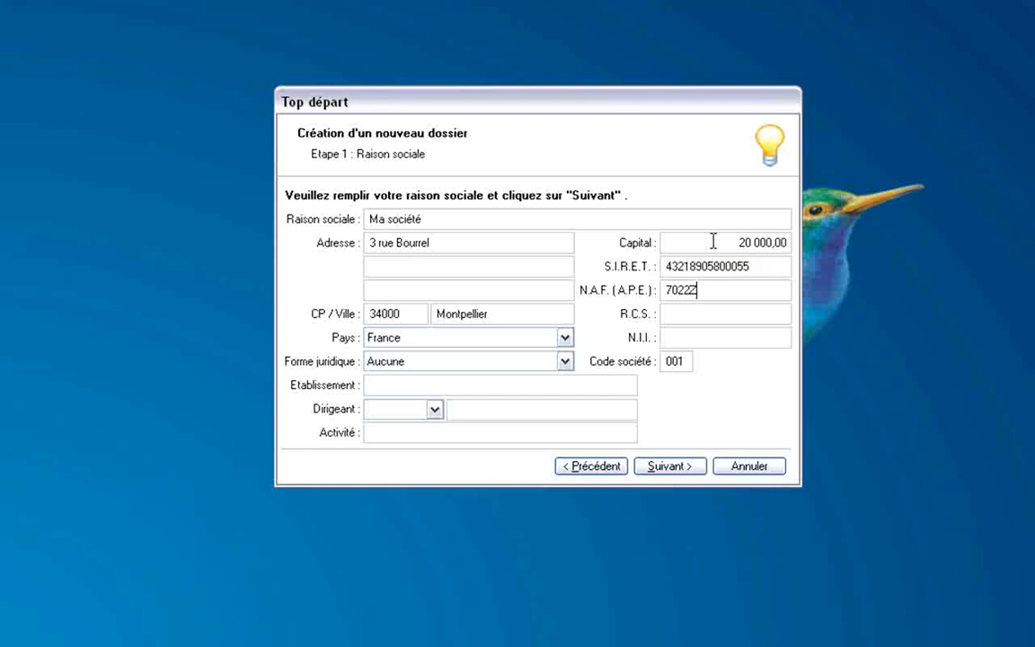
key(Tab)
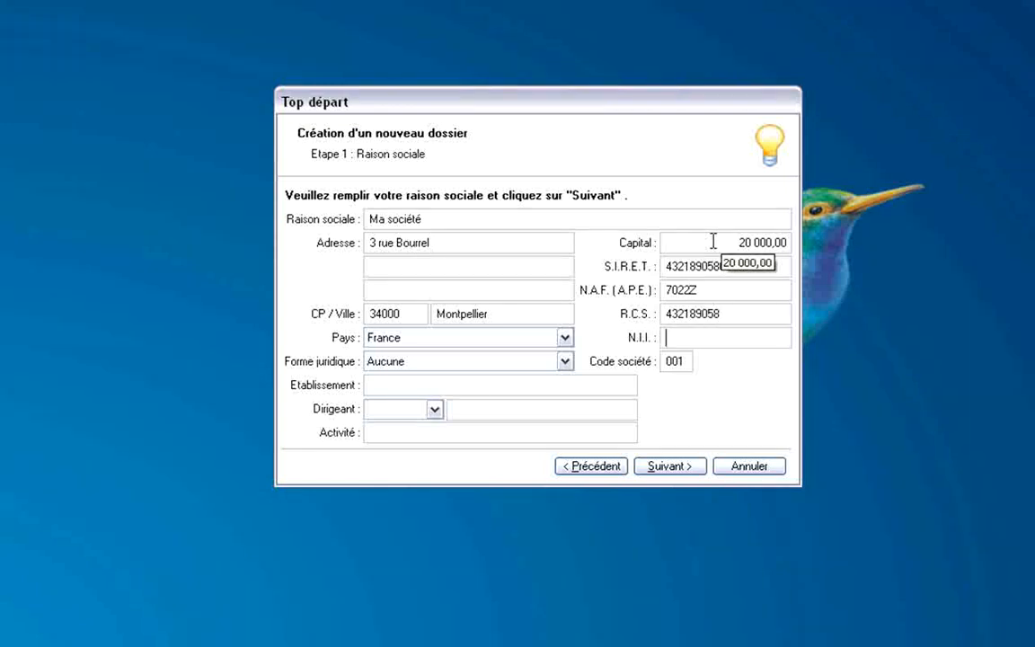
key(Tab)
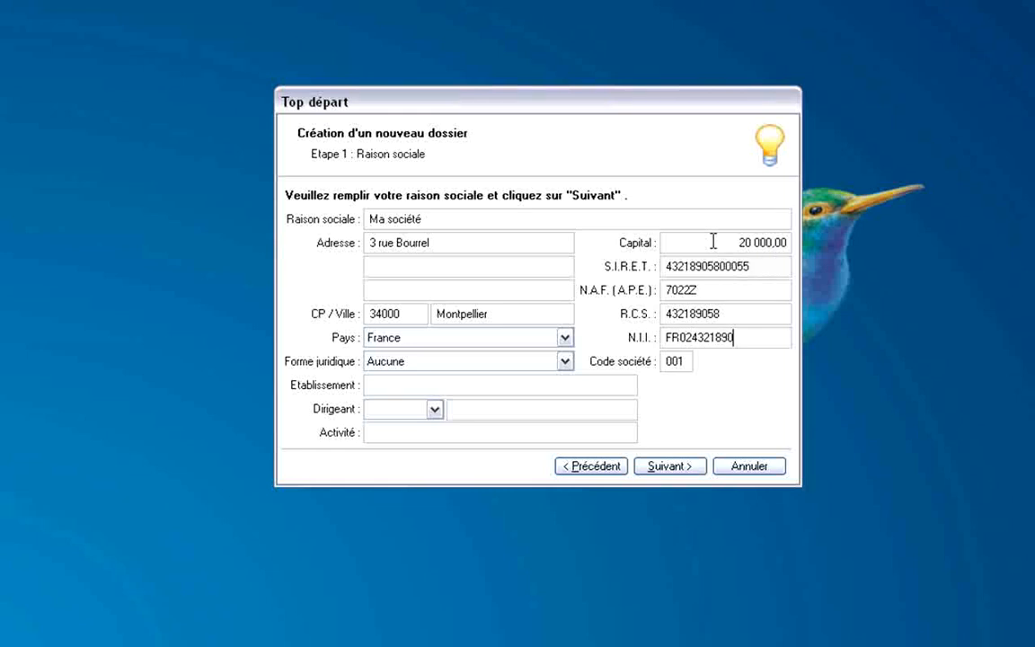
click(669, 465)
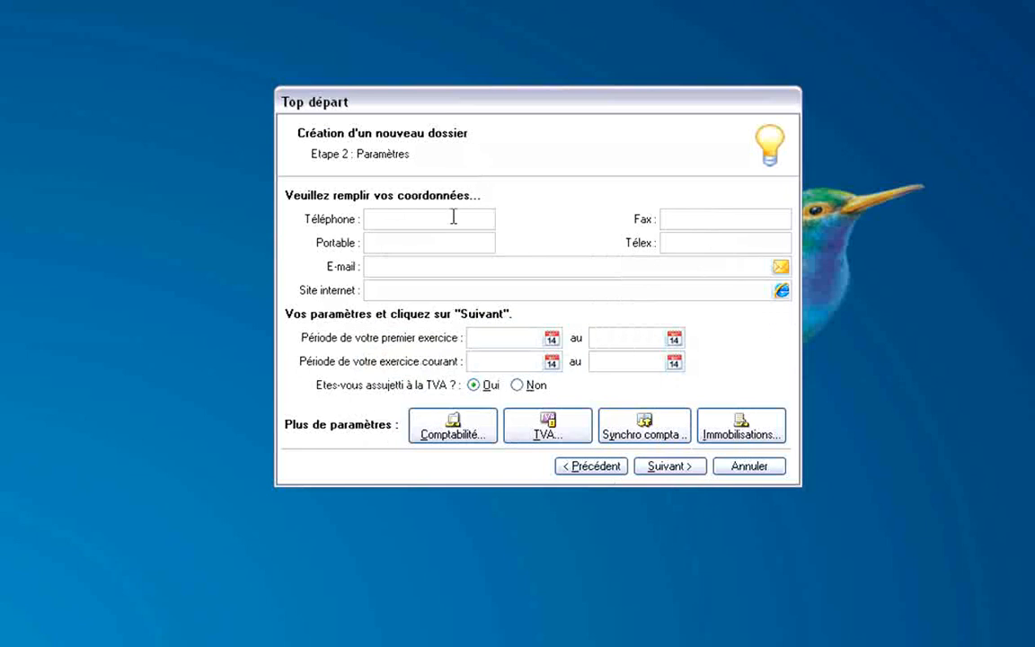
Enter the company phone number, leaving mobile, e-mail and website empty.
click(454, 217)
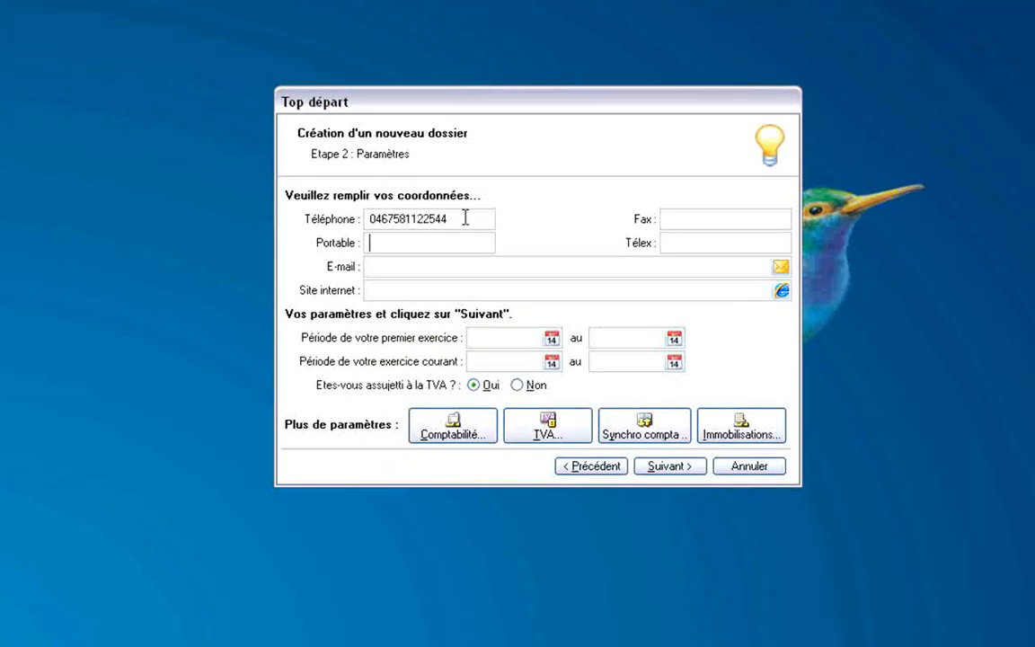
click(425, 236)
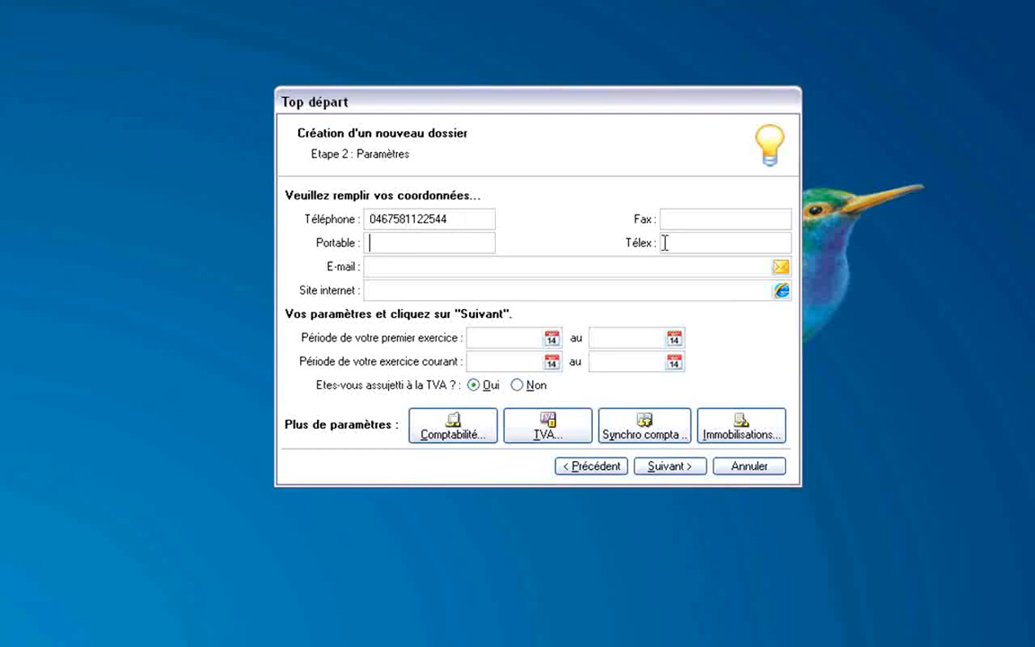
click(389, 270)
click(386, 288)
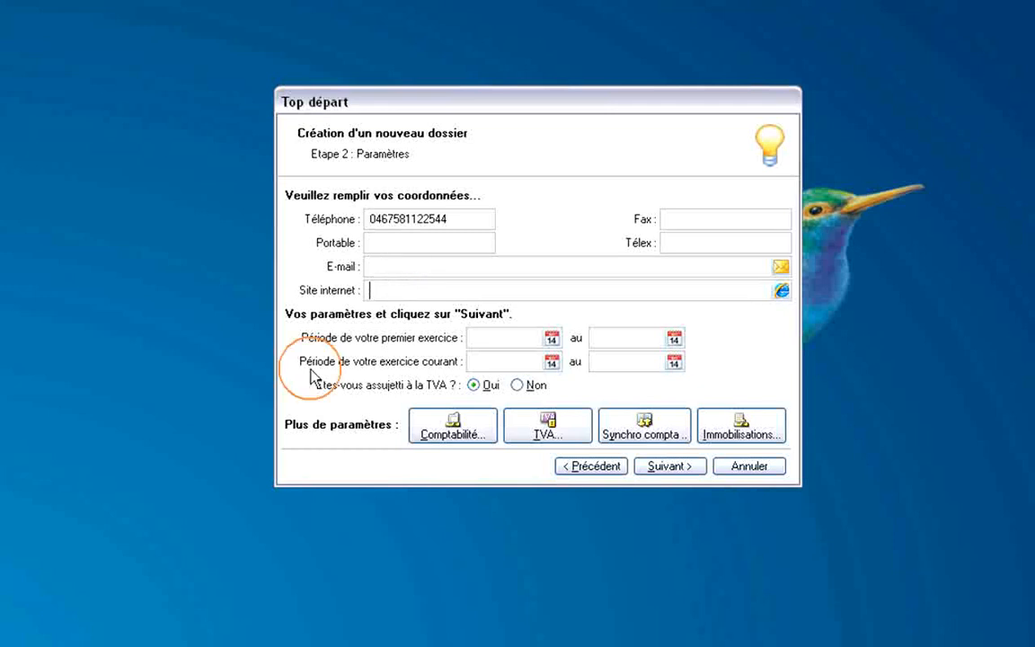
Set the first fiscal year start to 01/01/2008 and open the accounting parameters.
click(520, 334)
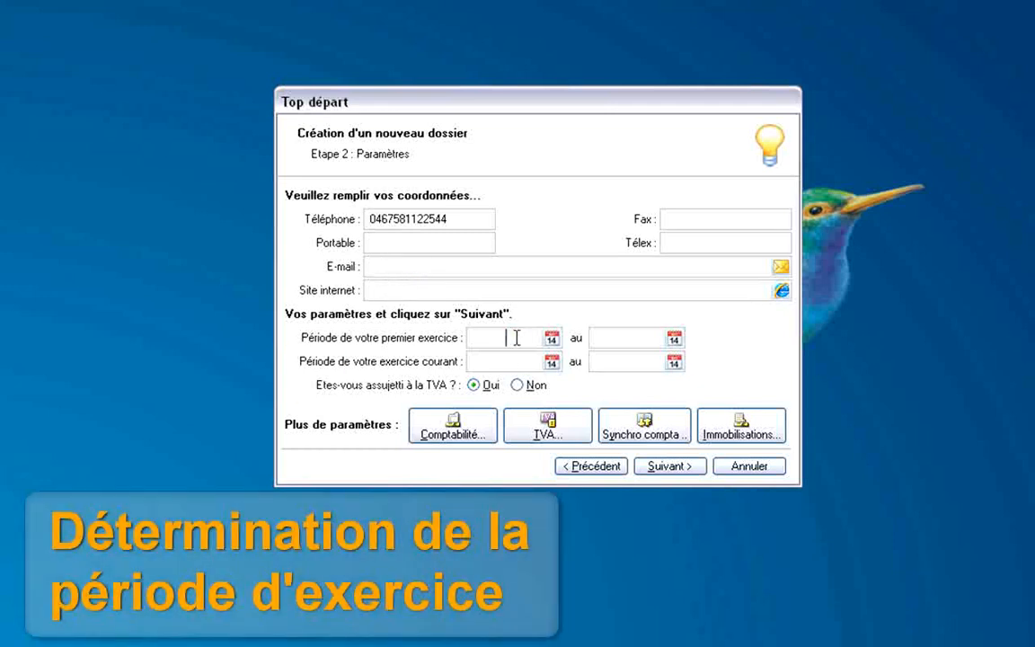
text(01/01/2008)
key(Tab)
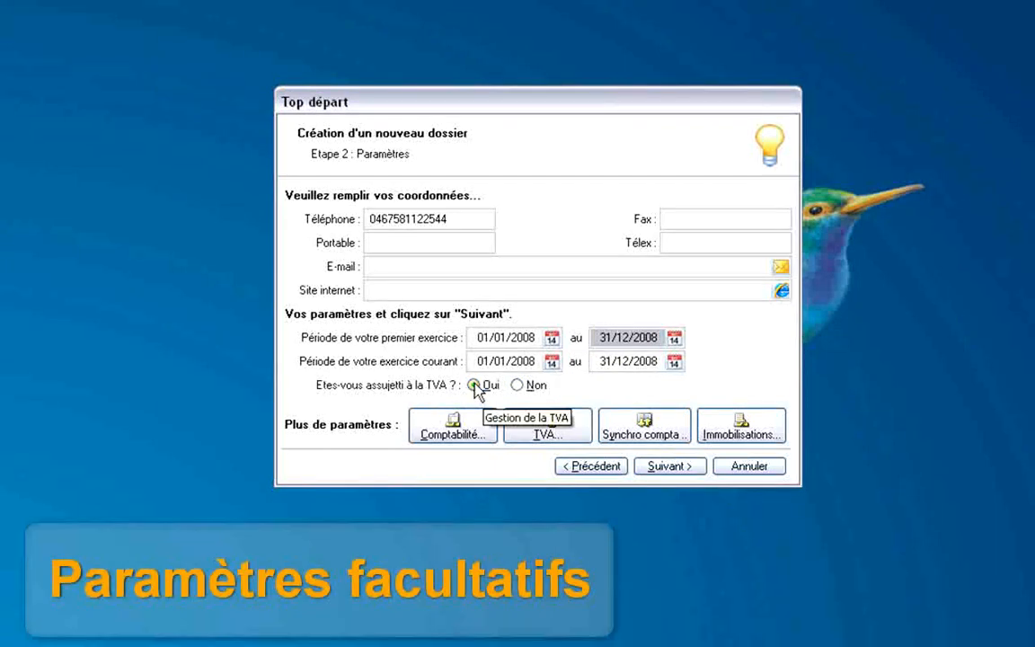
click(438, 431)
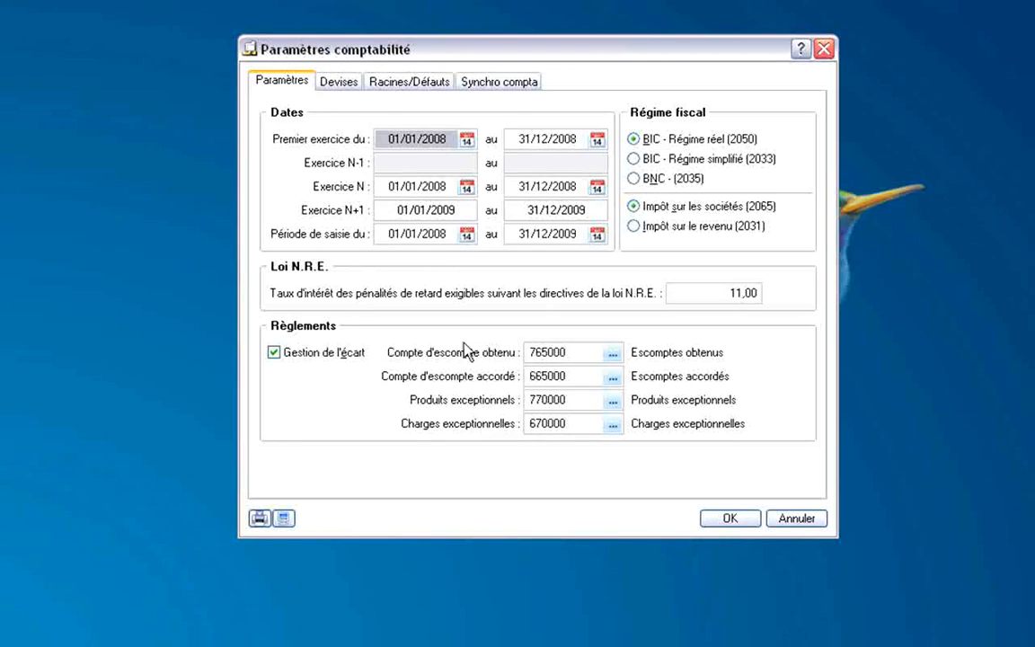
click(334, 81)
click(387, 86)
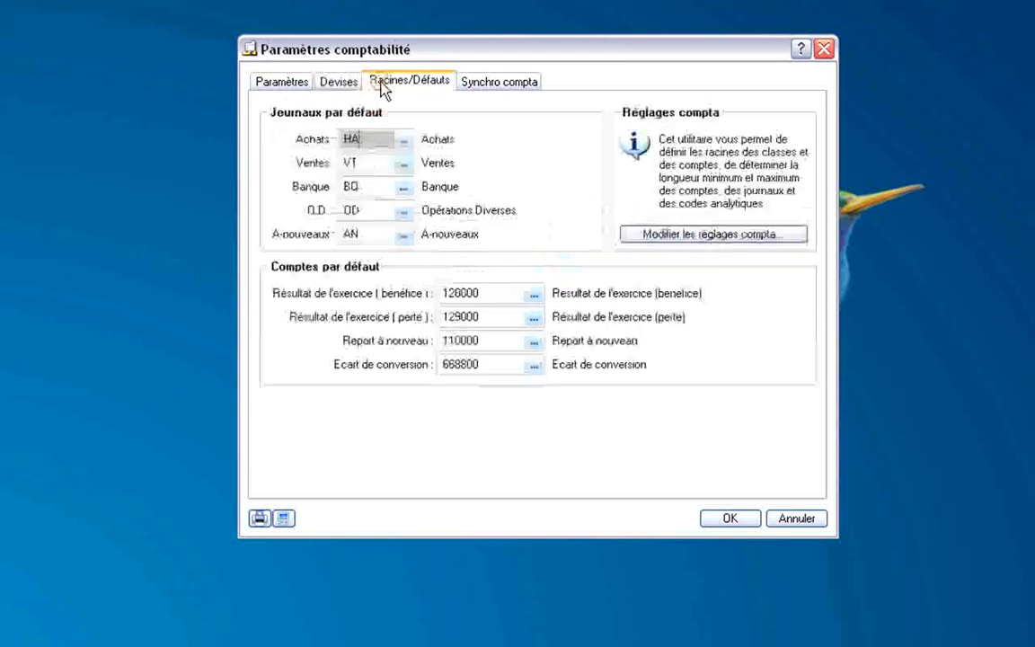
click(490, 79)
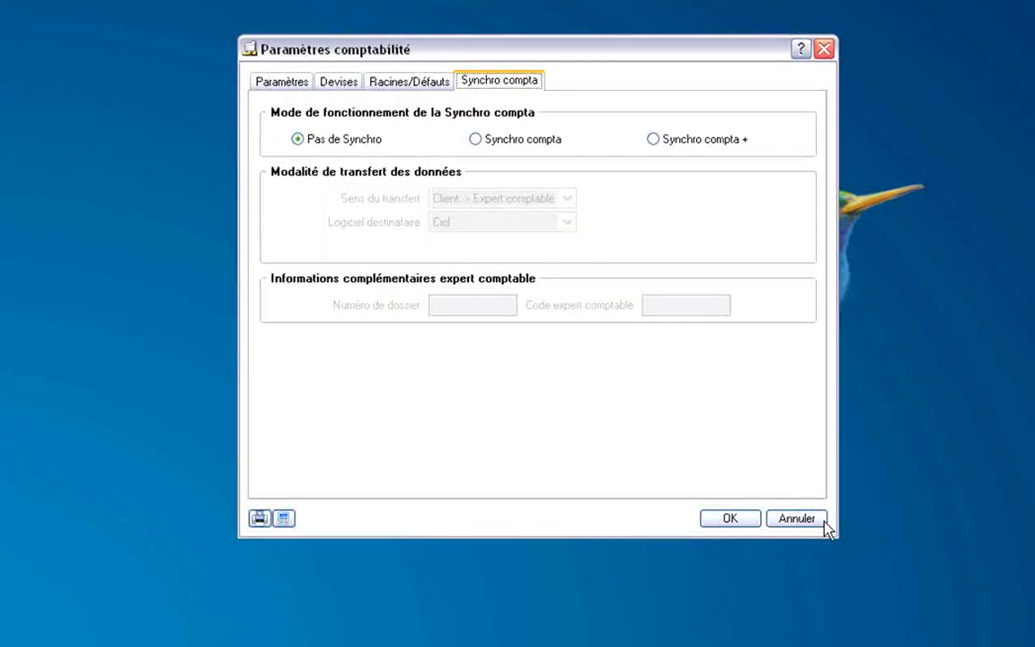
click(796, 520)
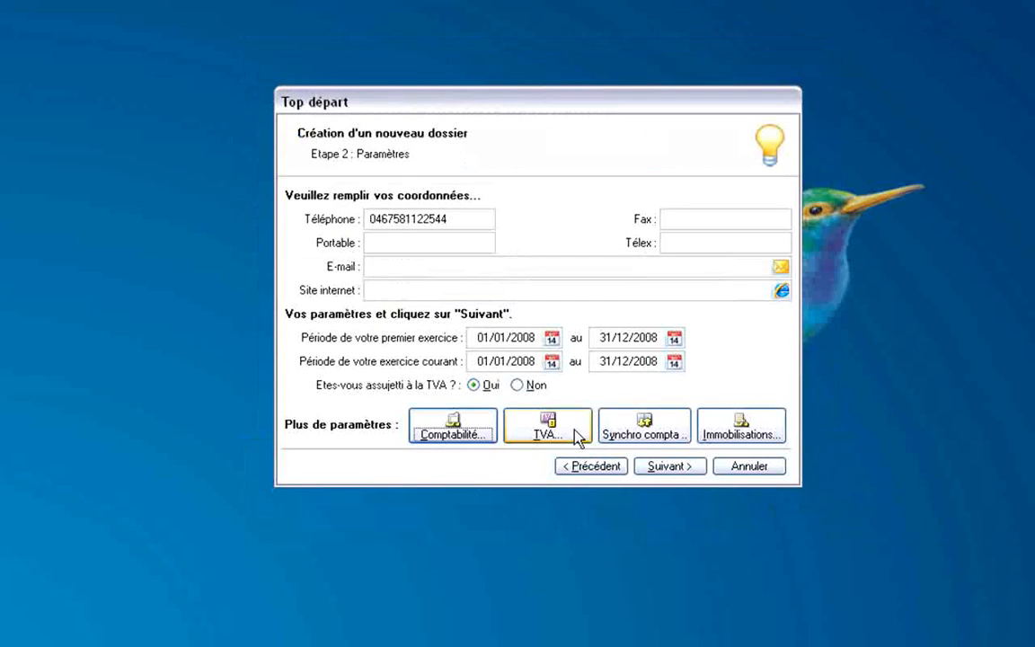
click(528, 437)
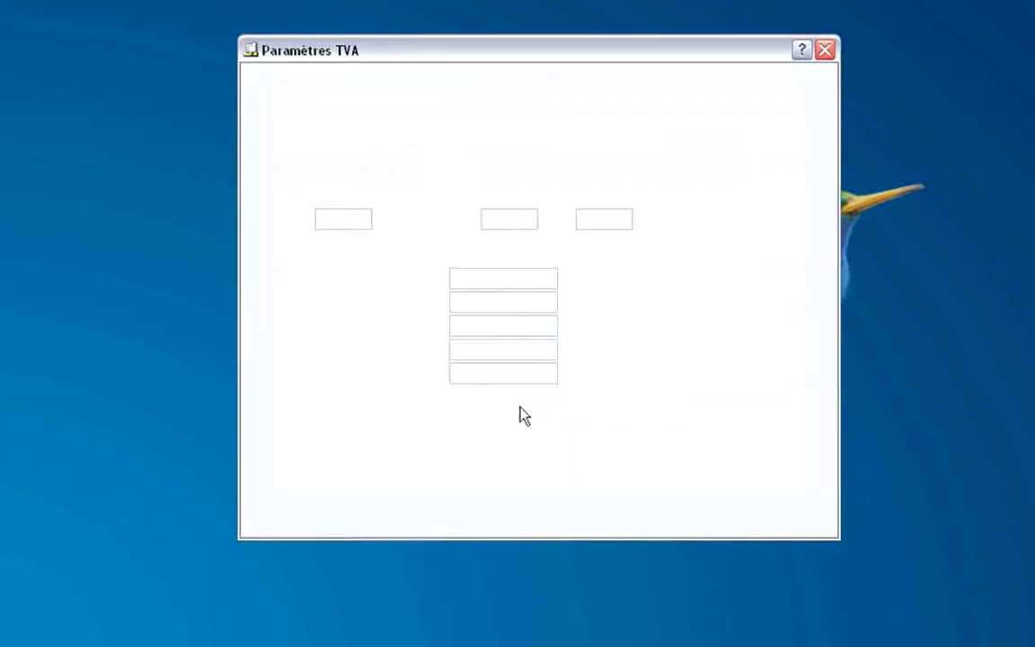
click(339, 82)
click(386, 81)
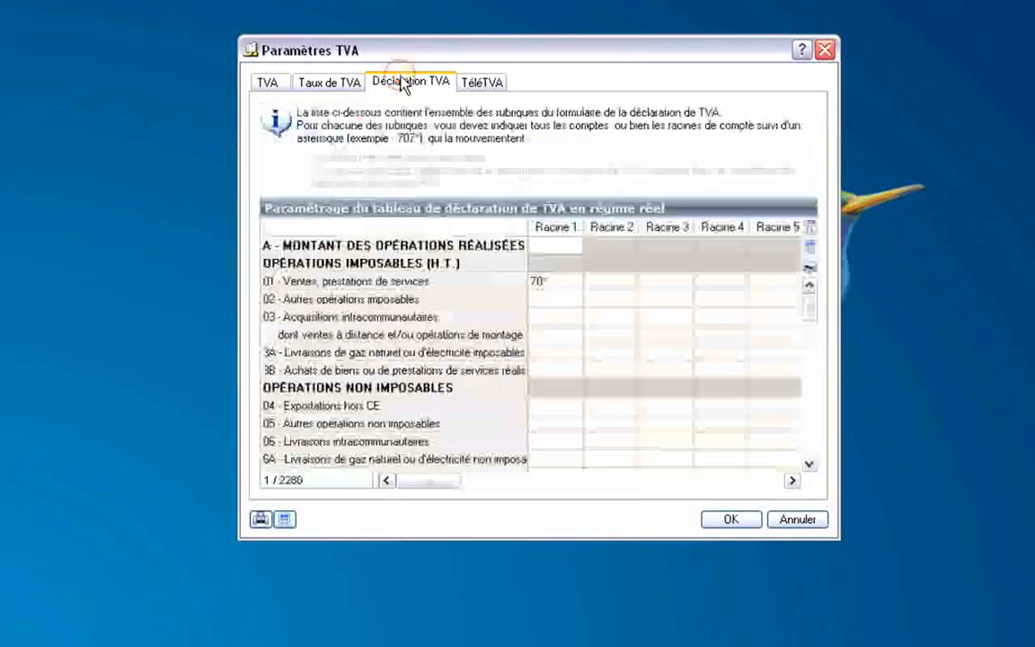
click(482, 83)
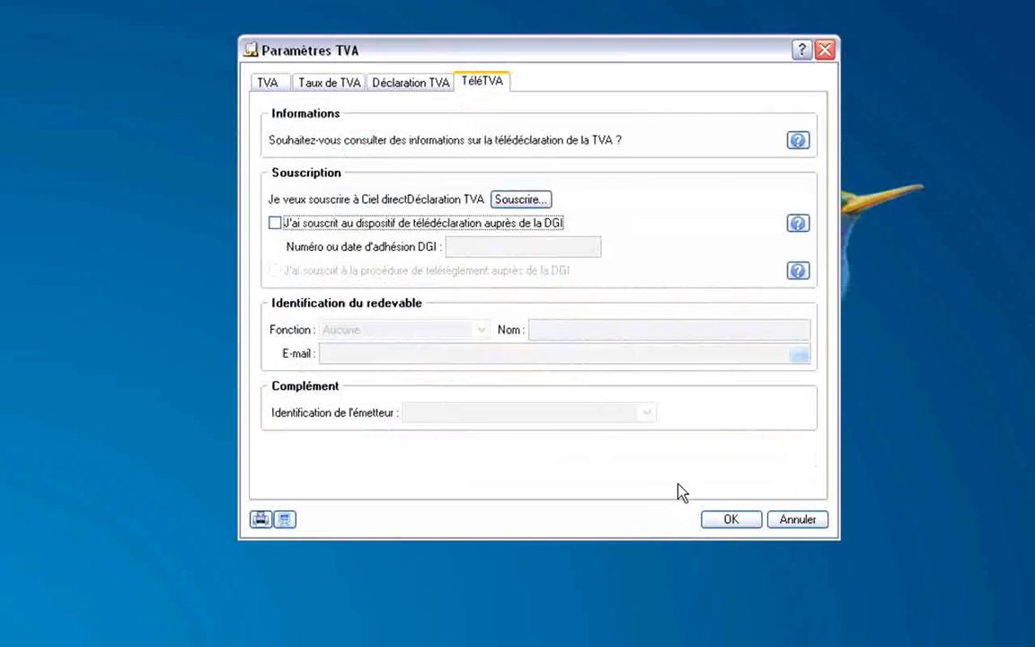
click(817, 522)
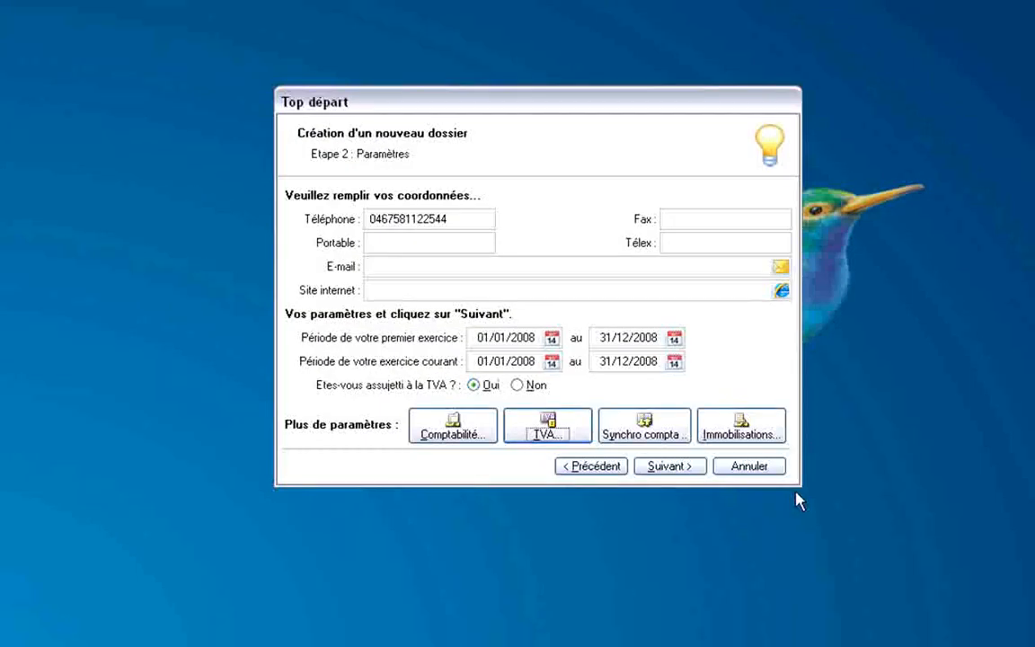
click(739, 435)
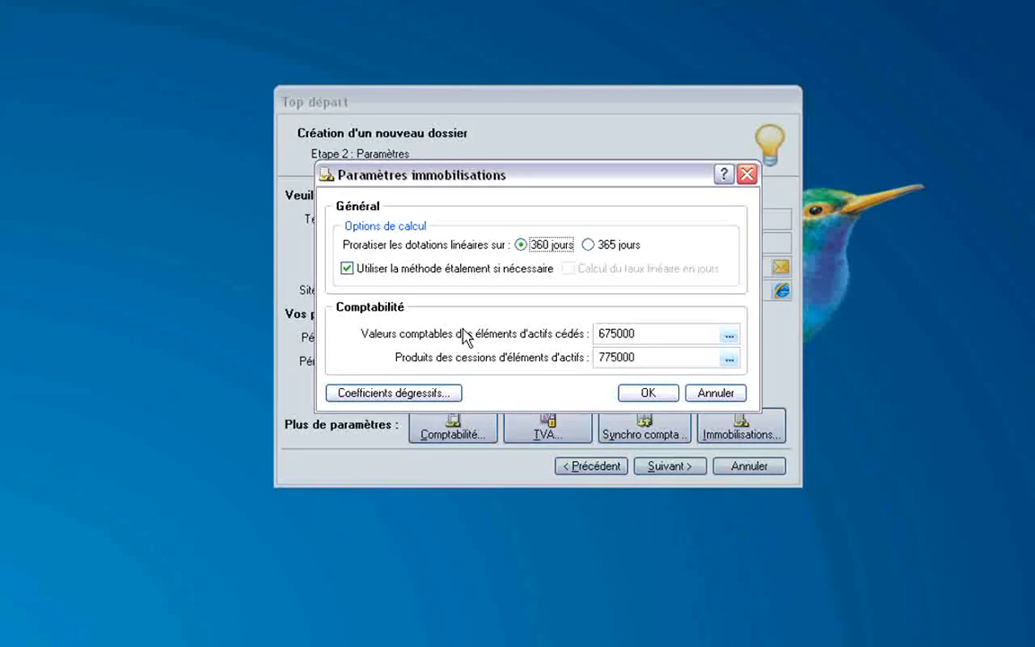
click(719, 394)
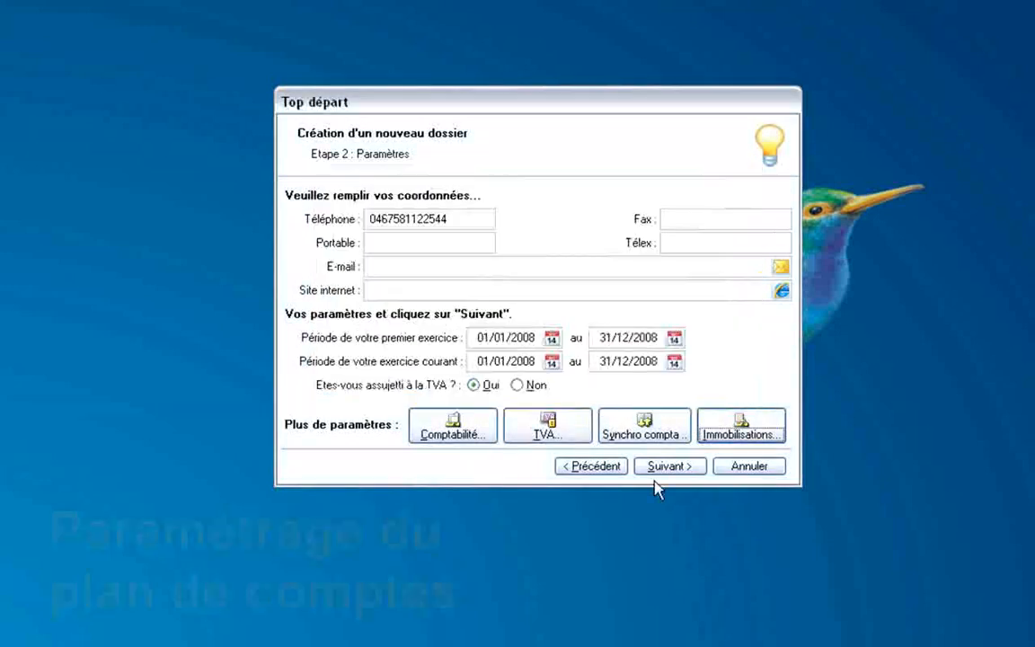
Pass the chart, journals, payment methods, chequebook and analytic-code steps without creating any, reaching Félicitations.
click(665, 466)
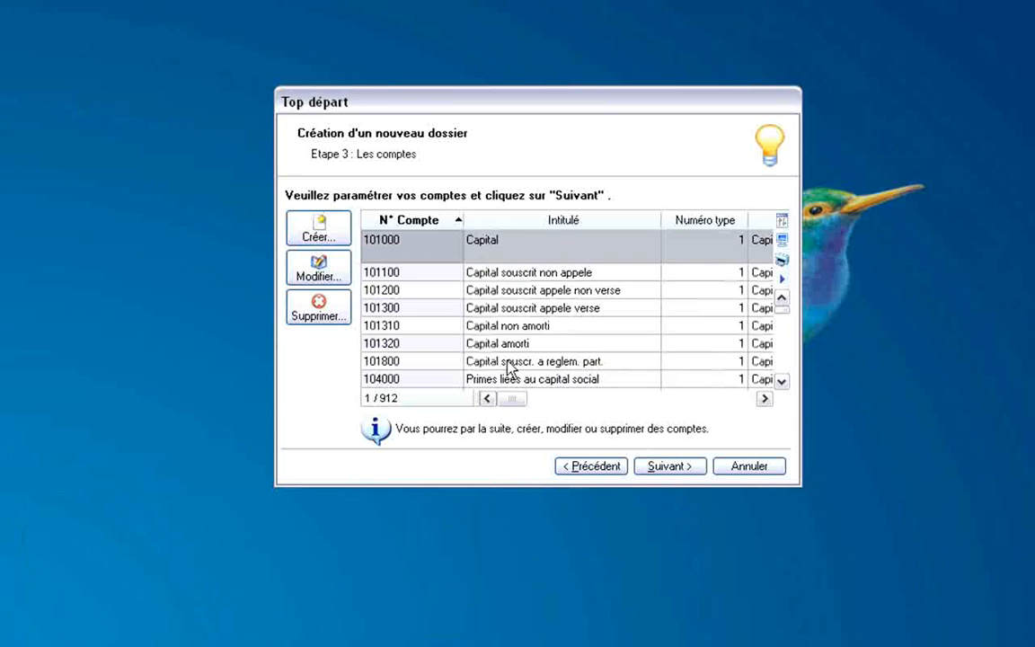
mouse_move(782, 310)
mouse_down()
mouse_move(787, 377)
mouse_move(790, 309)
mouse_up()
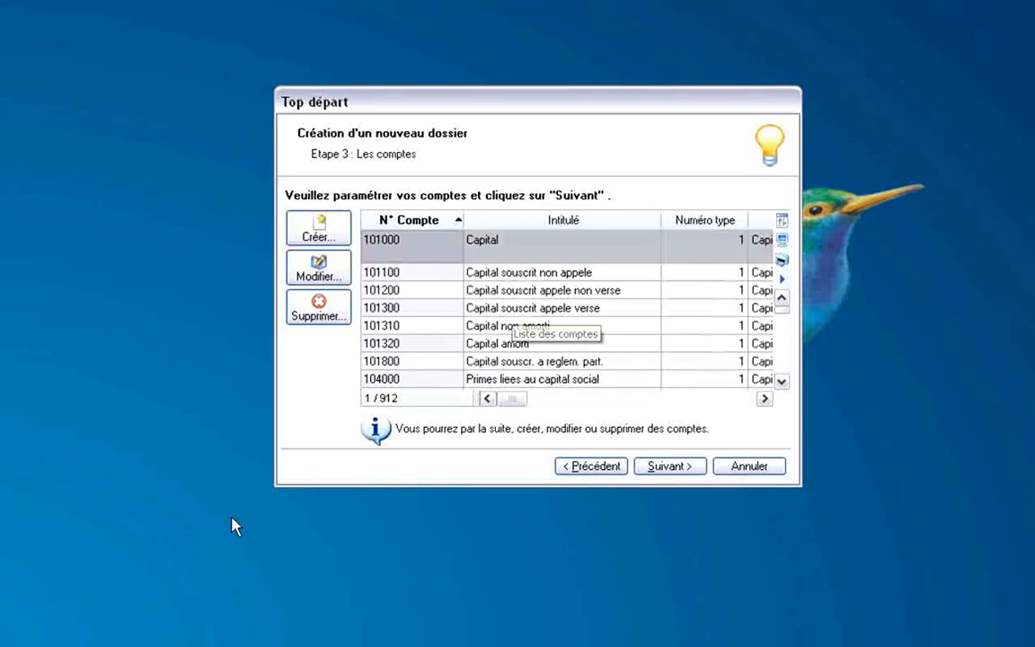
click(677, 471)
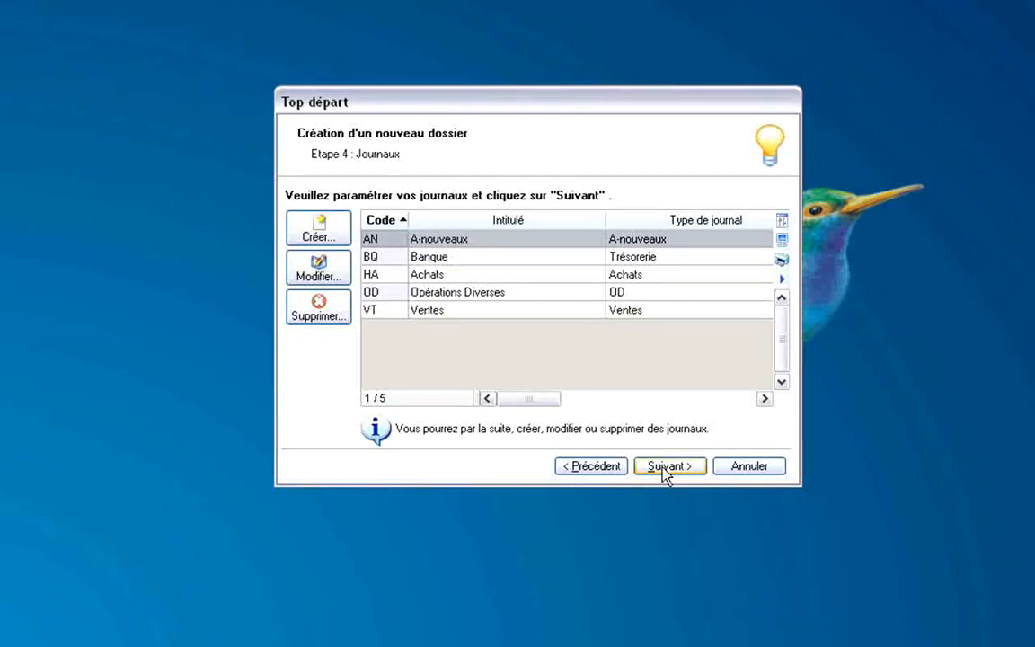
click(664, 467)
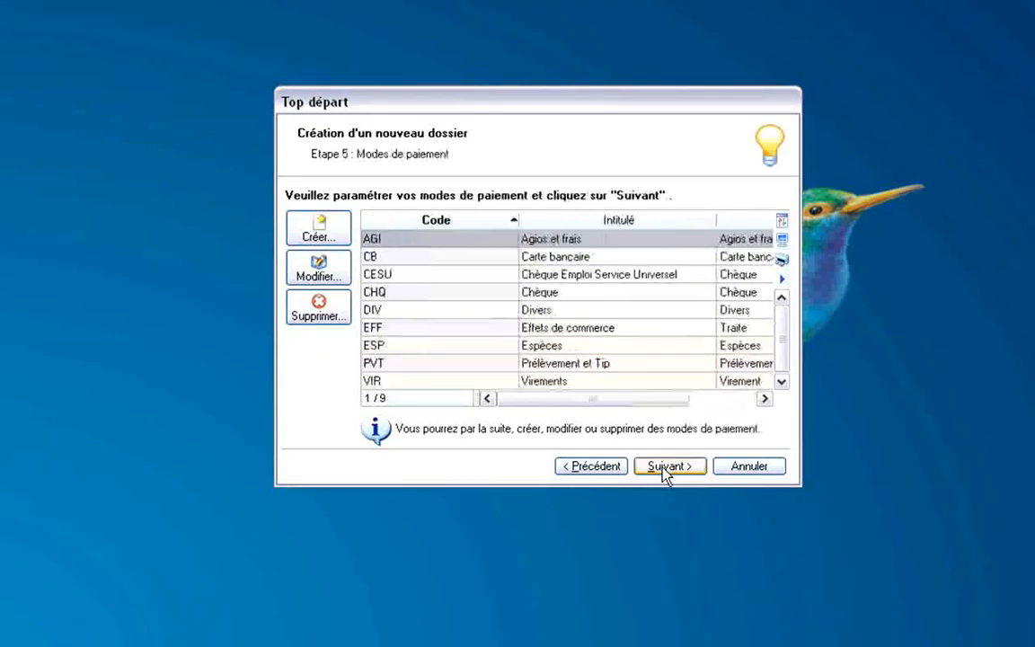
click(670, 468)
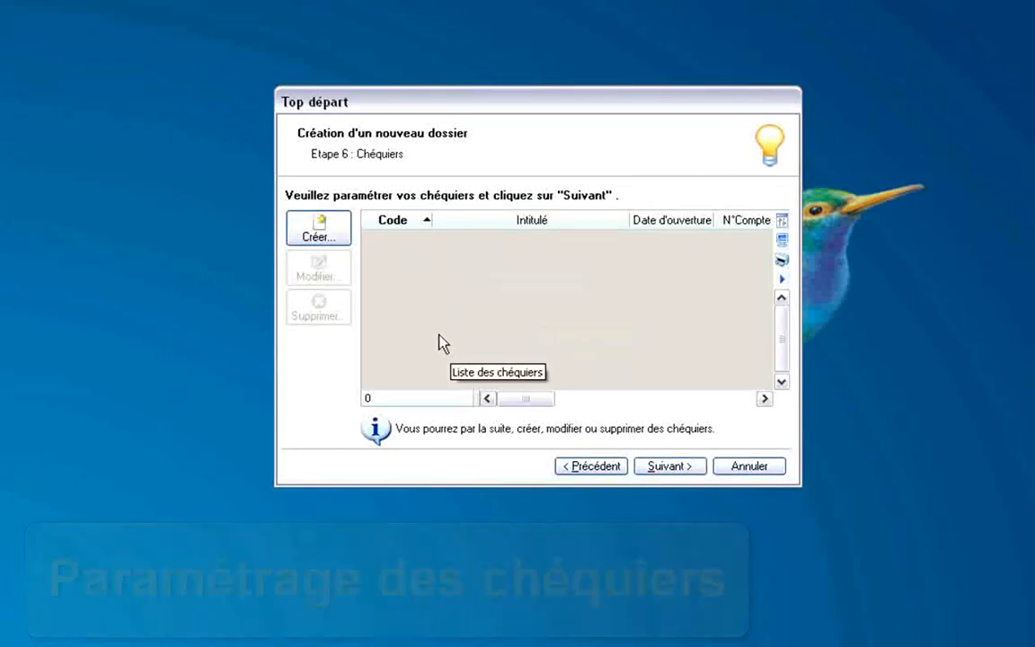
click(672, 467)
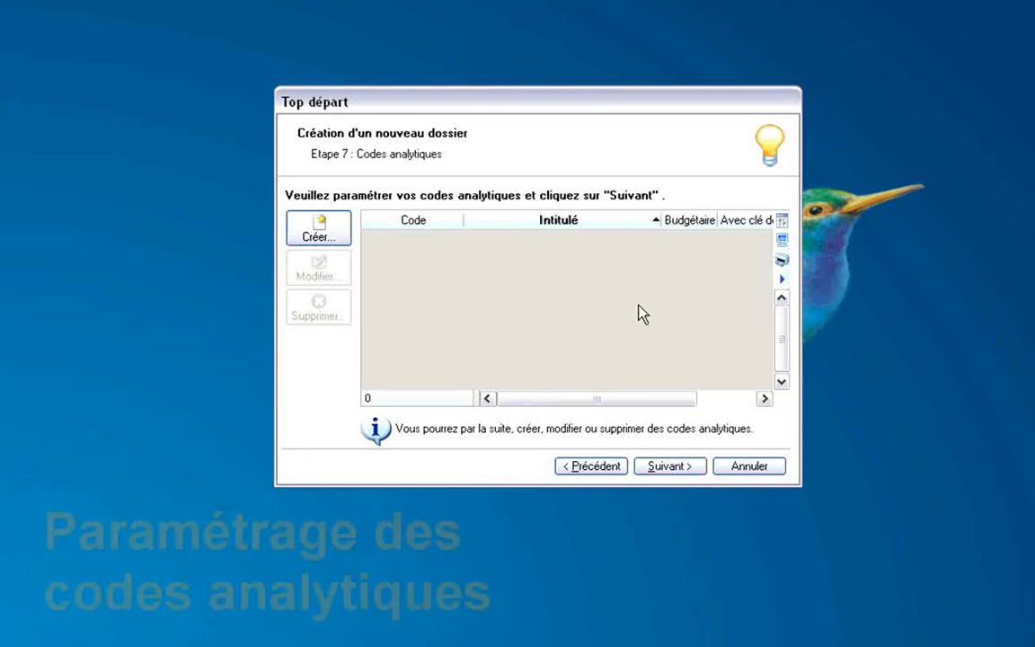
click(675, 471)
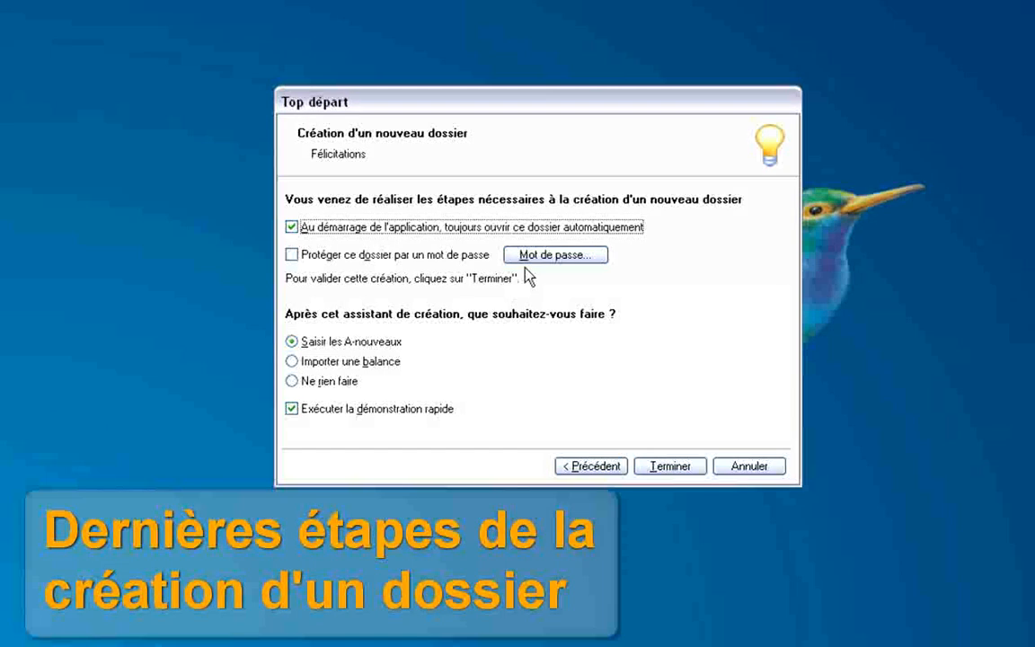
Untick startup auto-open and the quick demo, choose Saisir les A-nouveaux, and finish the folder.
click(296, 230)
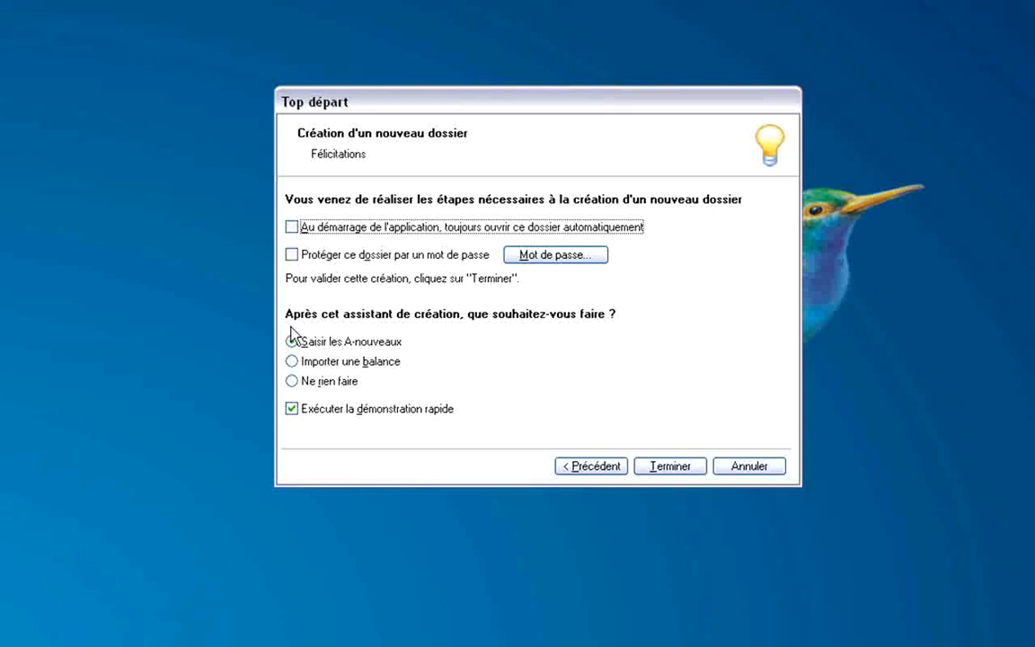
click(362, 361)
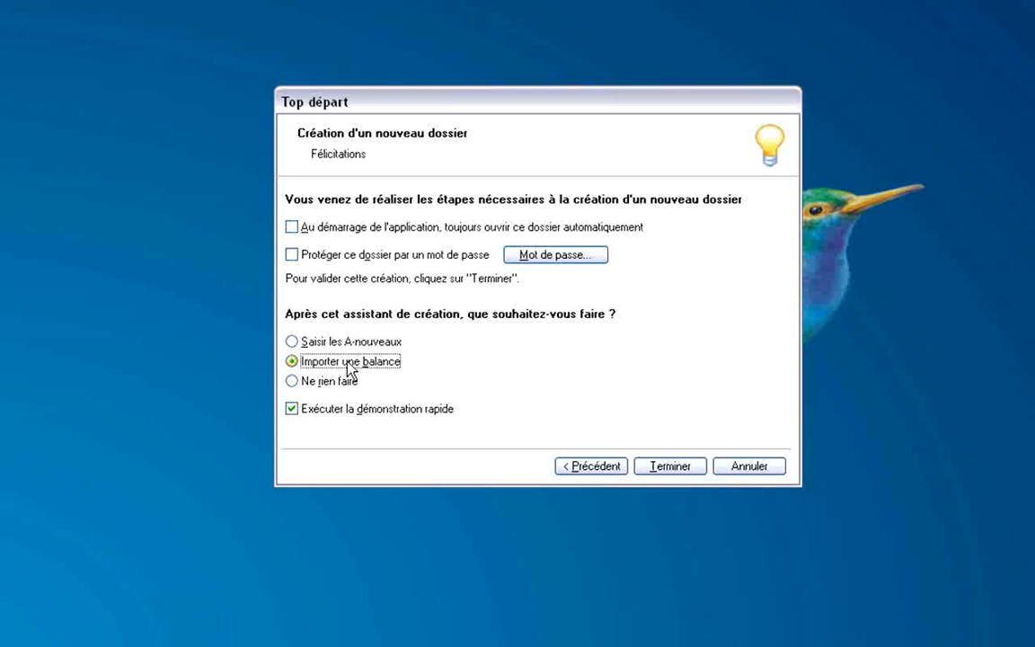
click(352, 383)
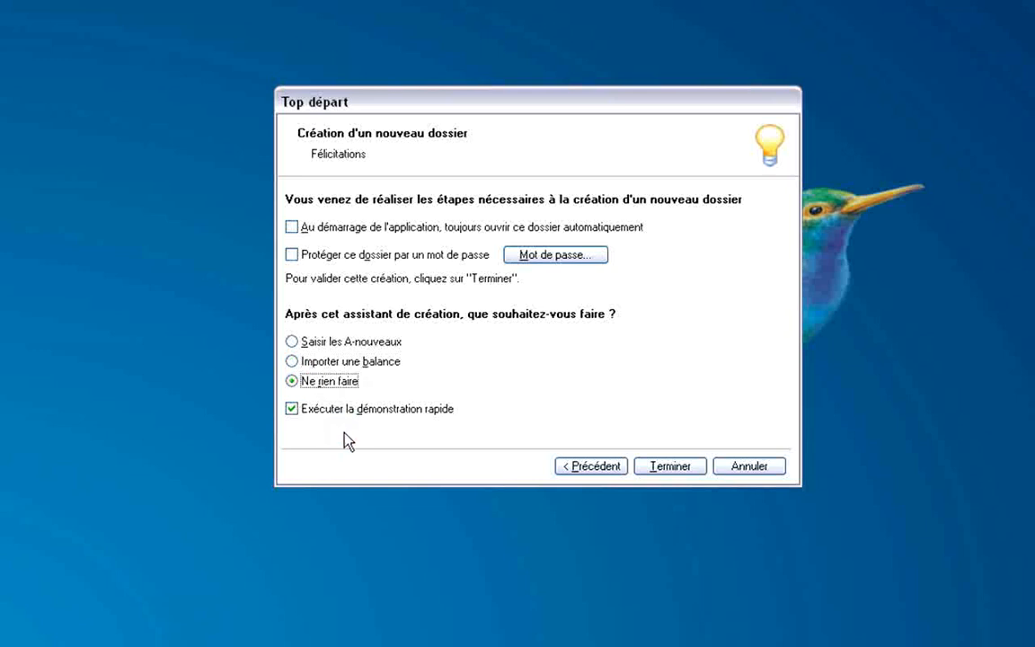
click(291, 409)
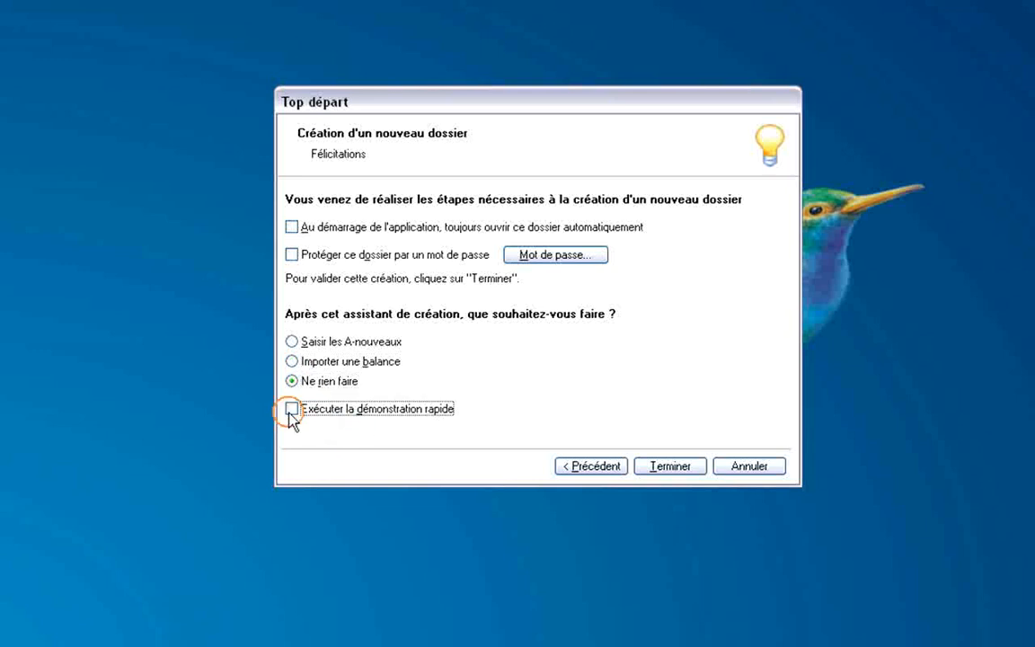
click(293, 342)
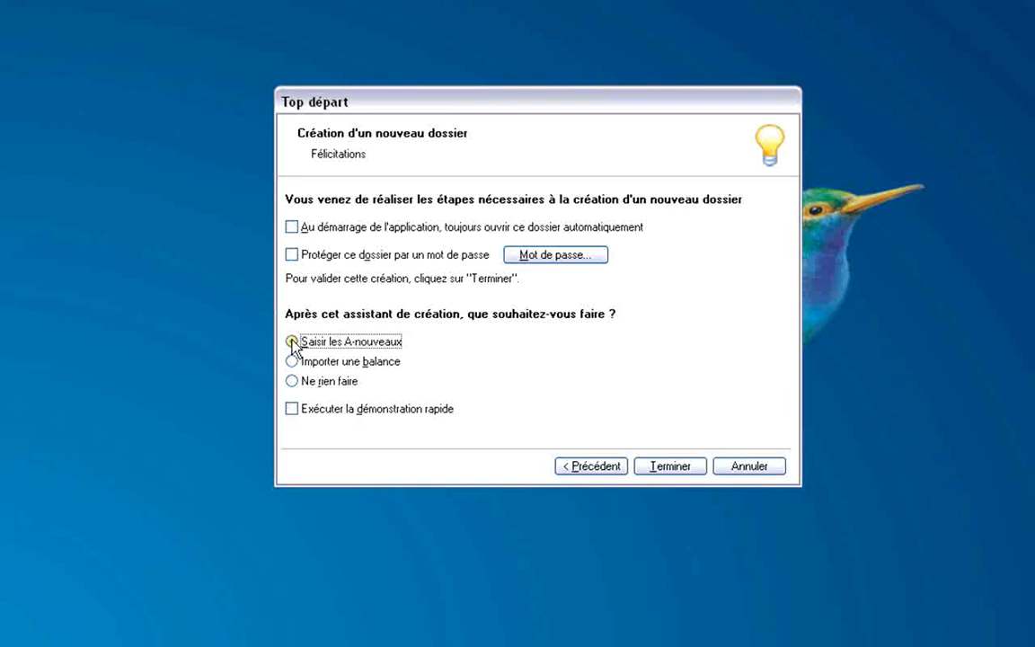
click(671, 469)
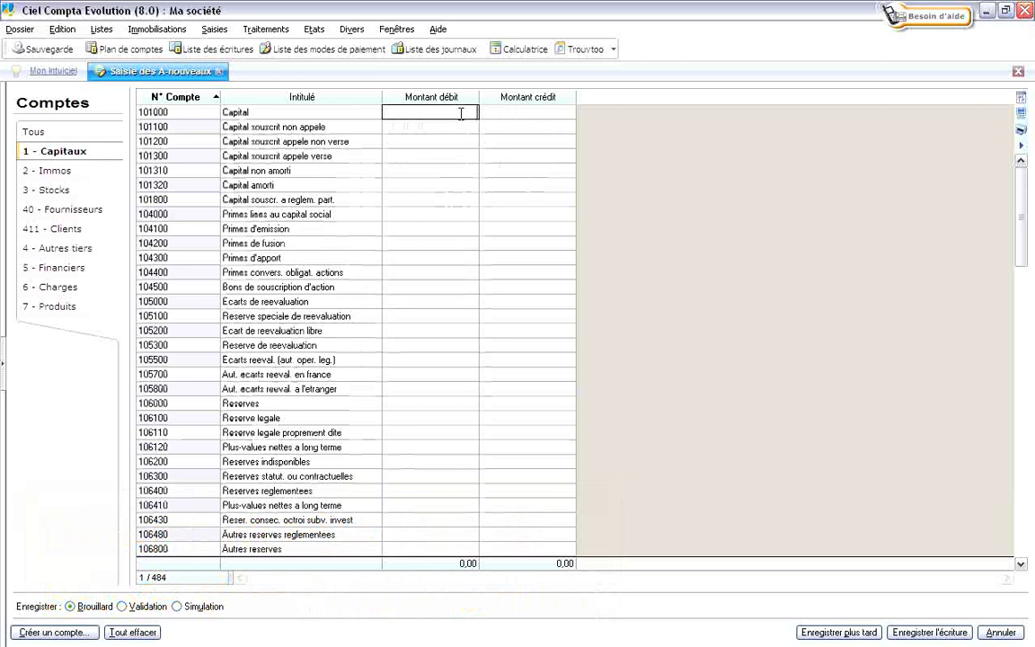
Debit 5000 to 101000 Capital and set the opening-balance entry aside to save later.
text(5000)
key(Tab)
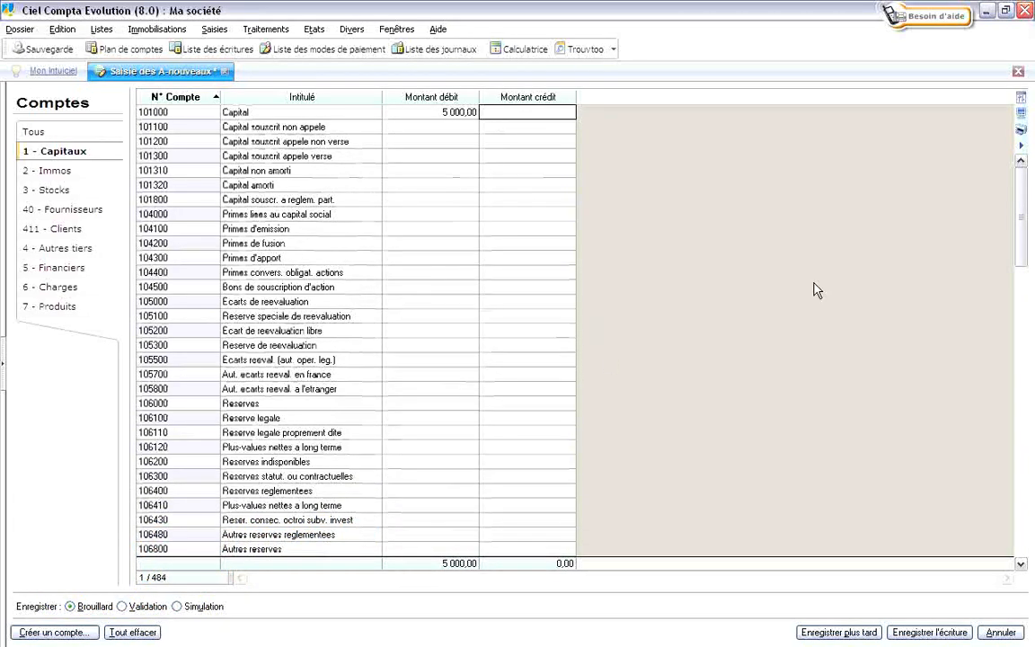
drag(1023, 230, 1030, 203)
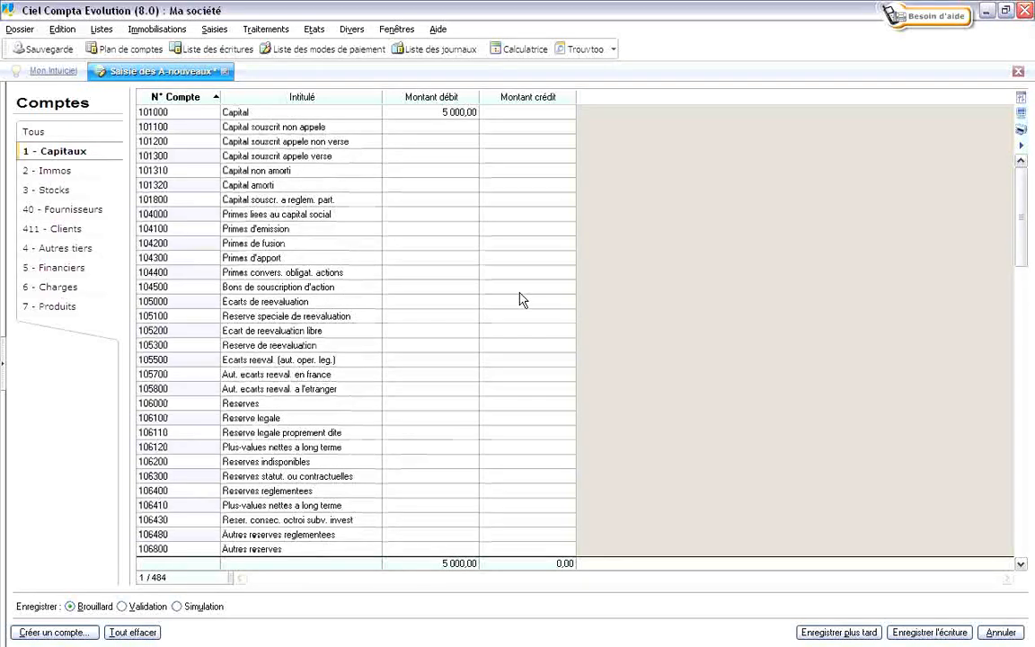
click(51, 228)
click(43, 253)
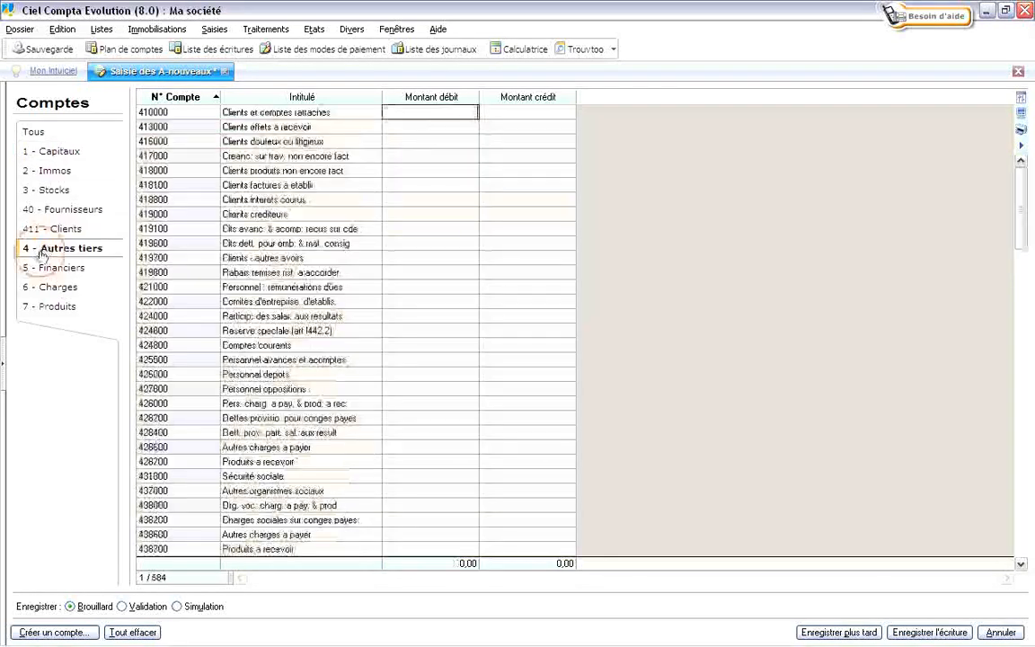
click(49, 228)
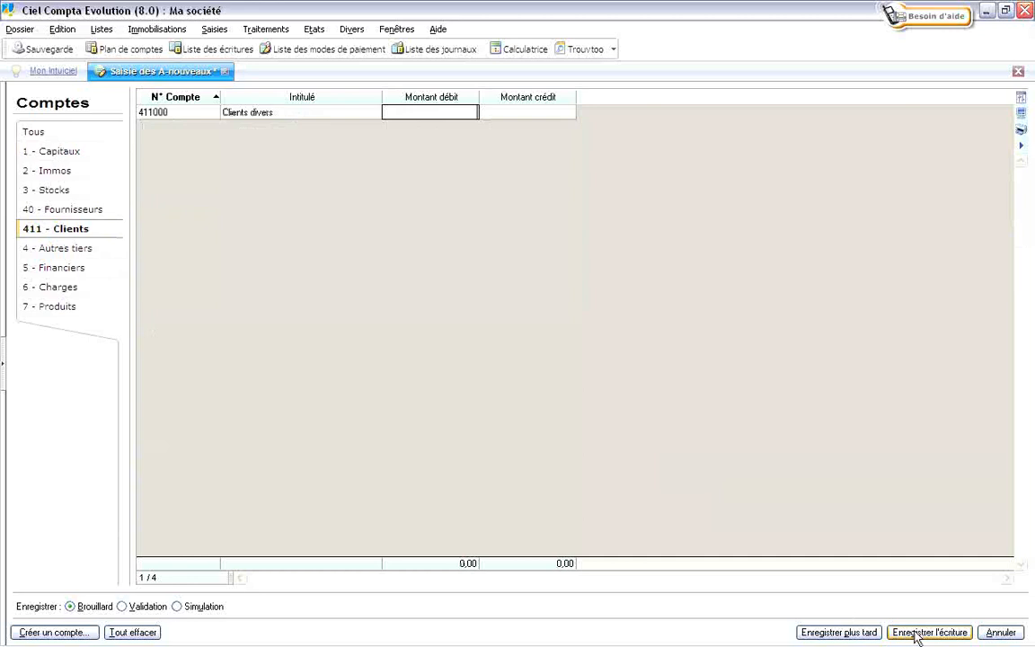
click(854, 632)
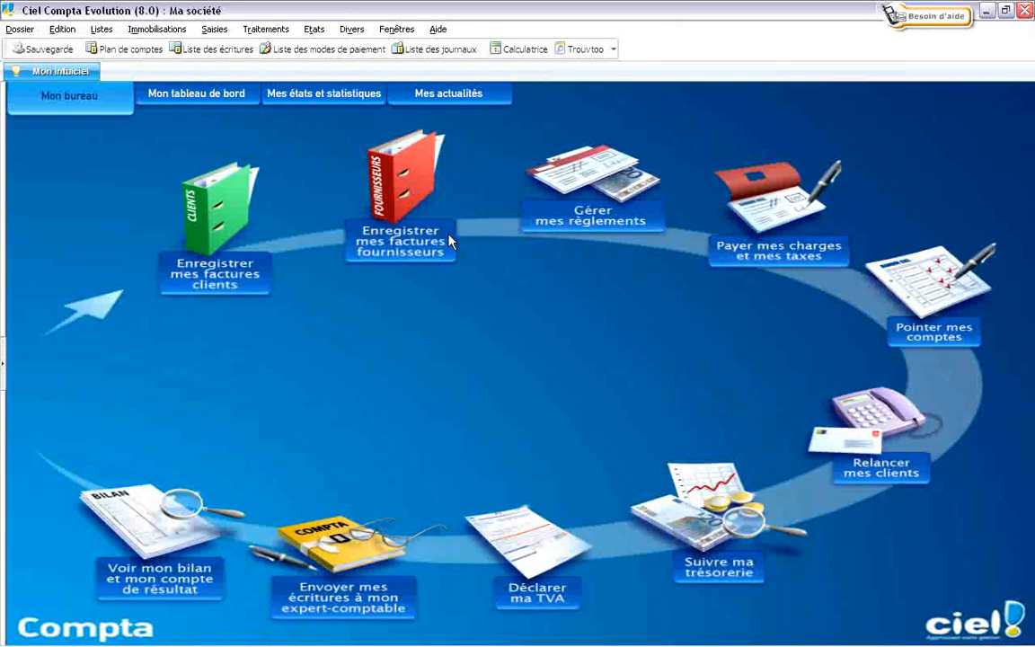
Check the empty entries list and chart of accounts, browsing 5 - Financiers and 411 - Clients, then close both.
click(209, 52)
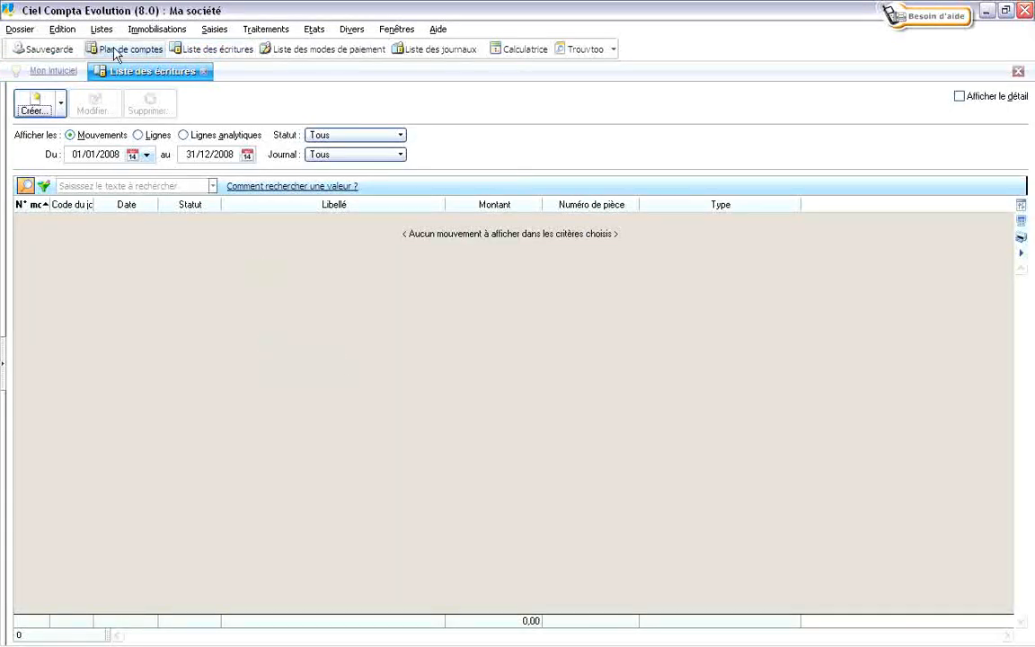
click(115, 51)
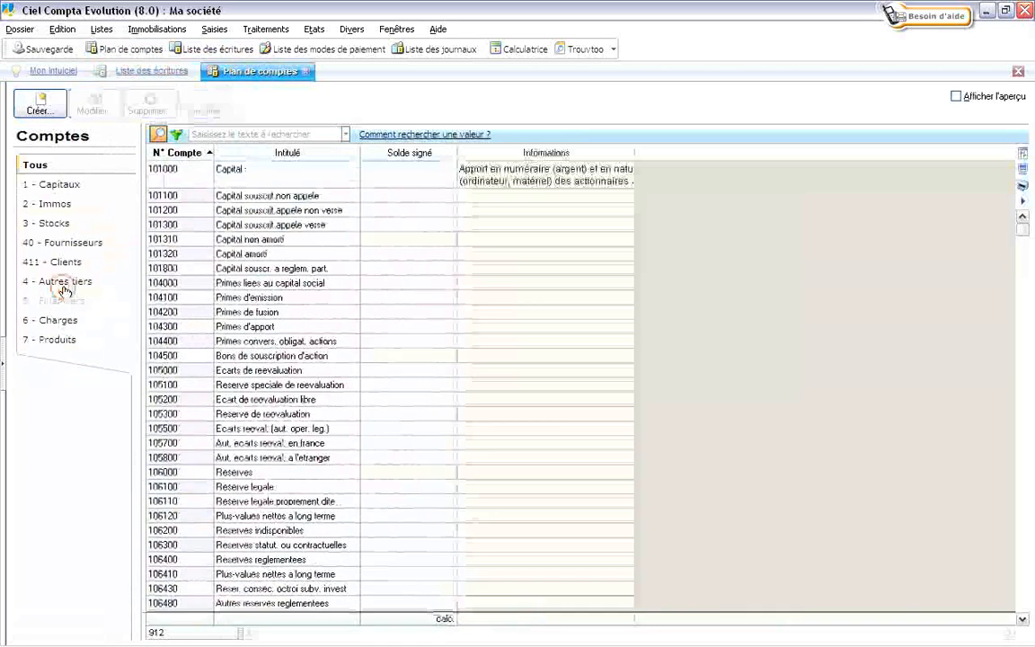
click(65, 295)
click(65, 263)
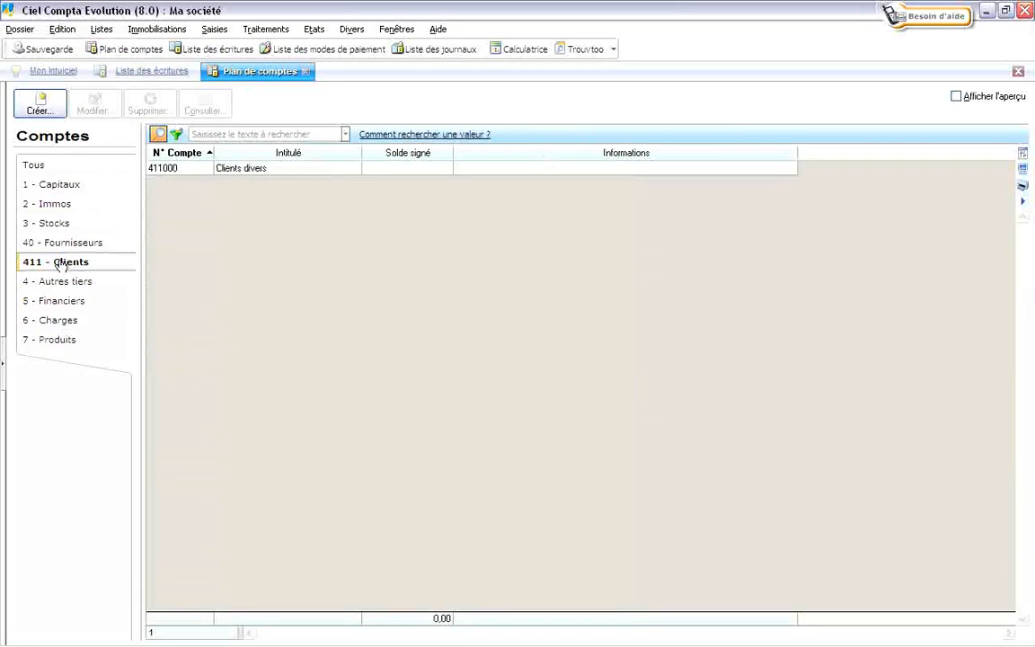
click(306, 71)
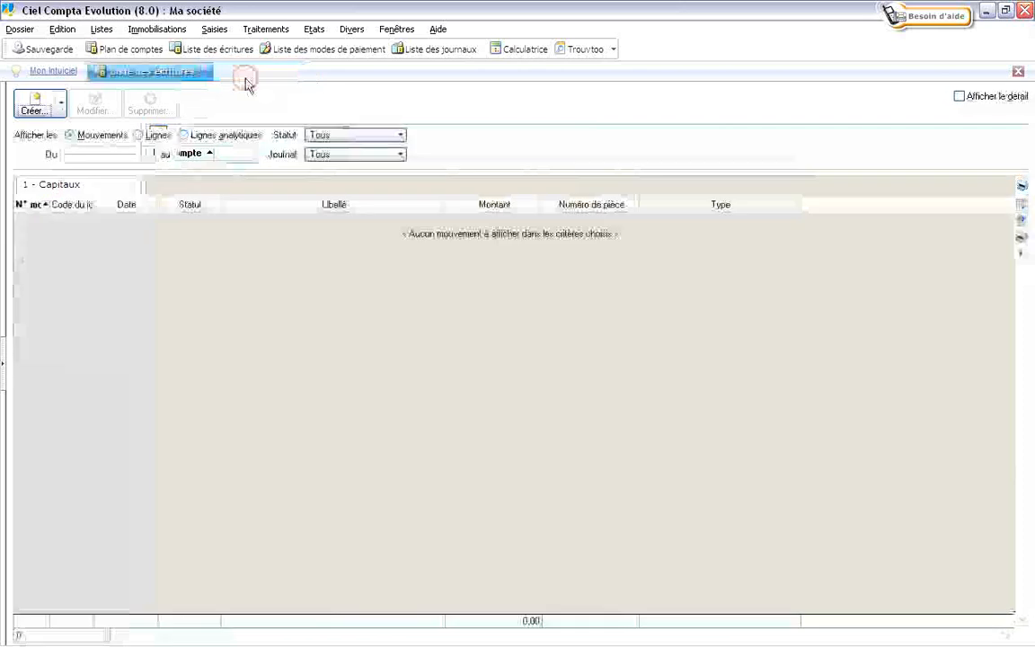
click(204, 72)
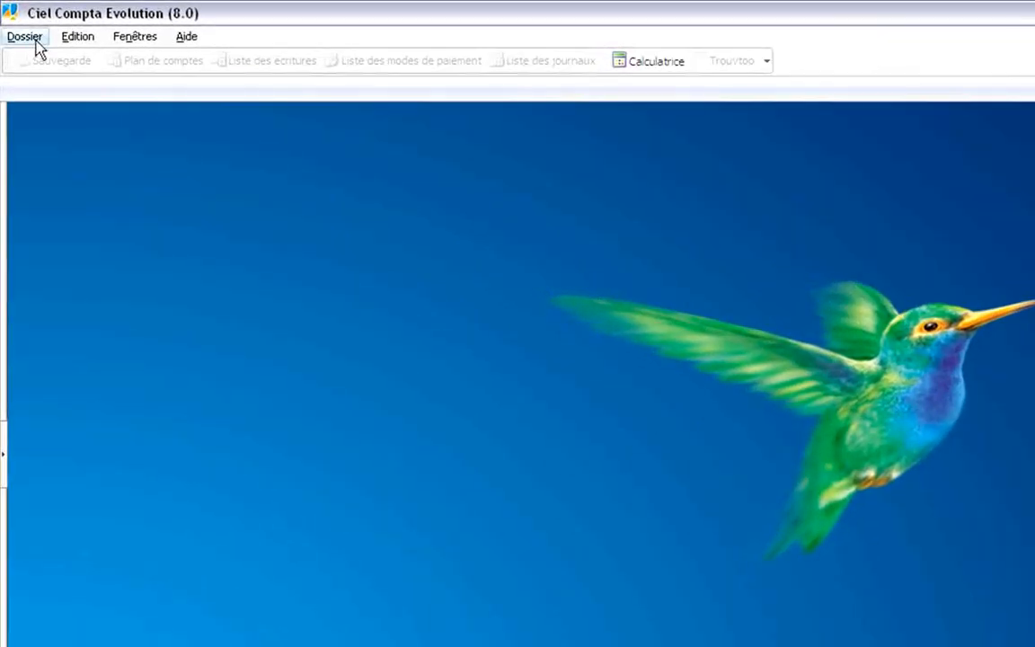
Create a new company named 'Ma société (cahier)' based on the Plan comptable Général 99 template.
click(32, 36)
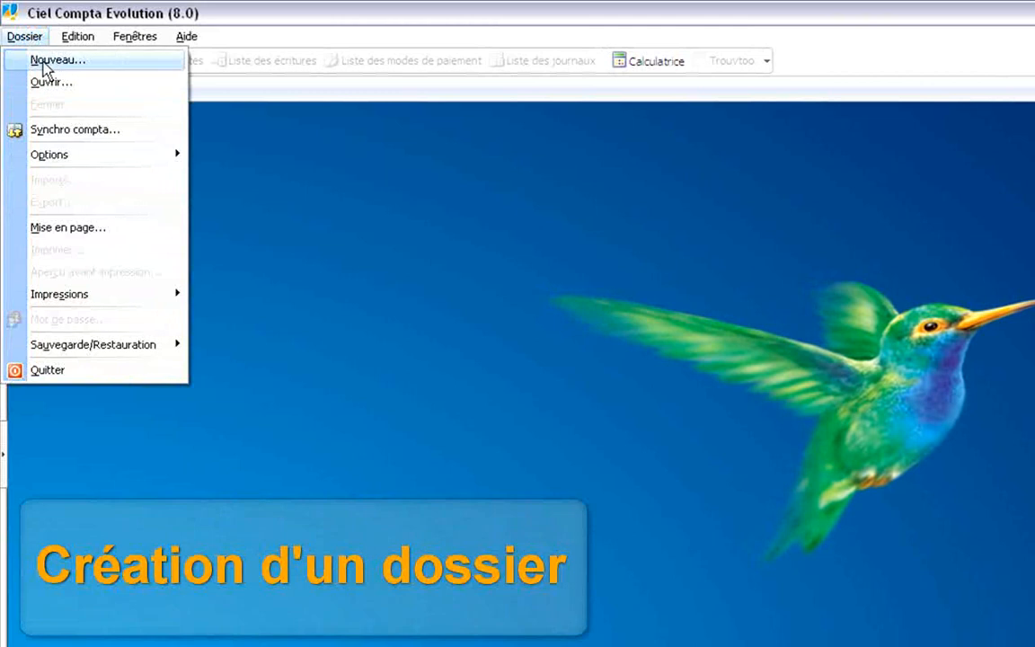
click(57, 63)
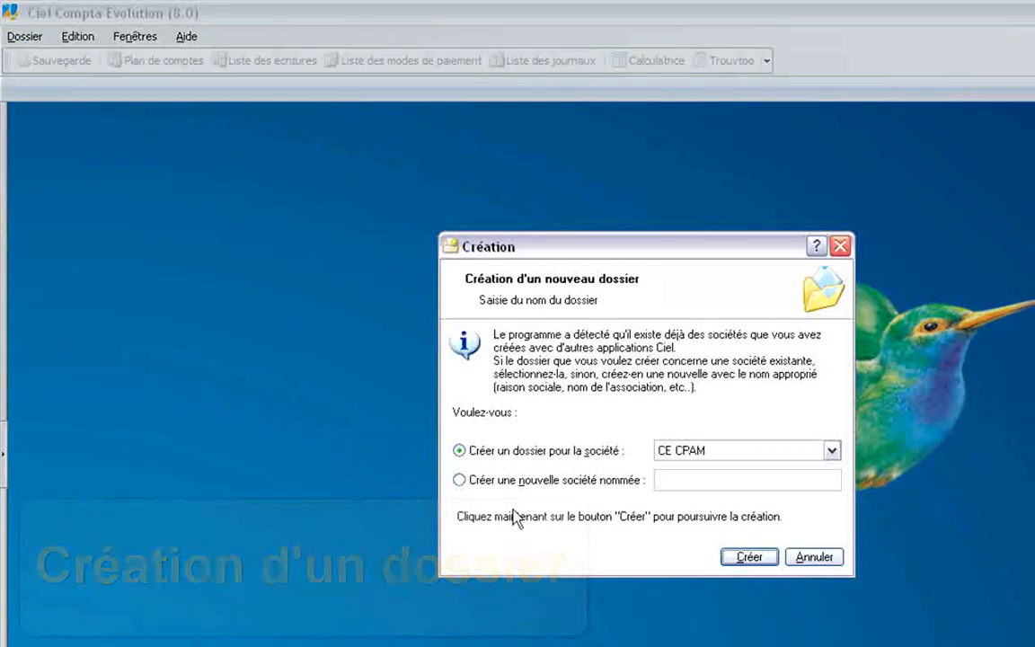
click(515, 481)
click(696, 481)
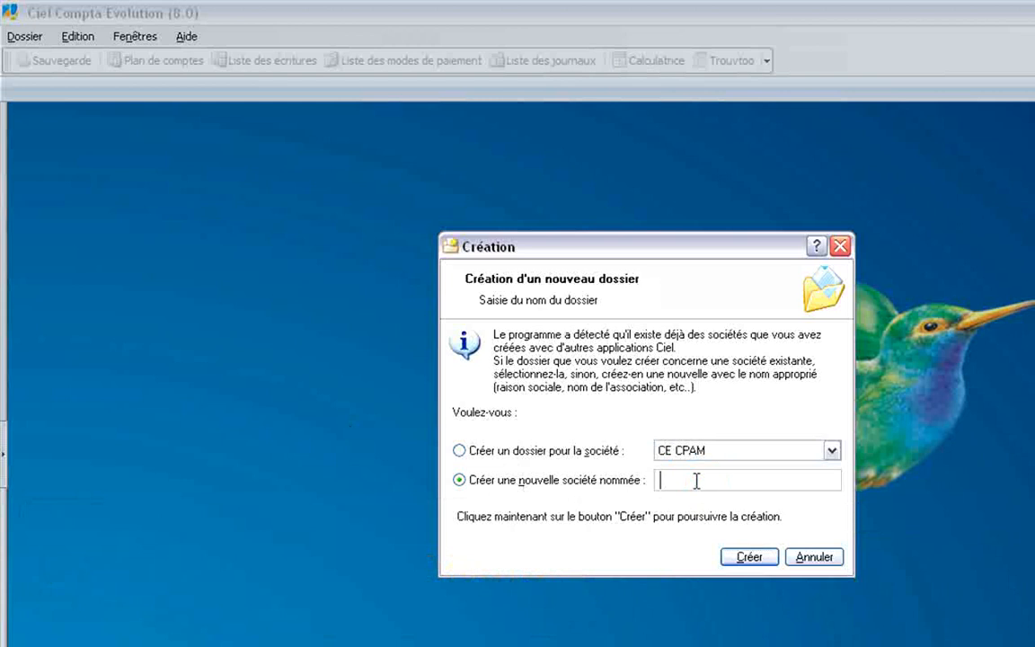
text(Ma société (cahier))
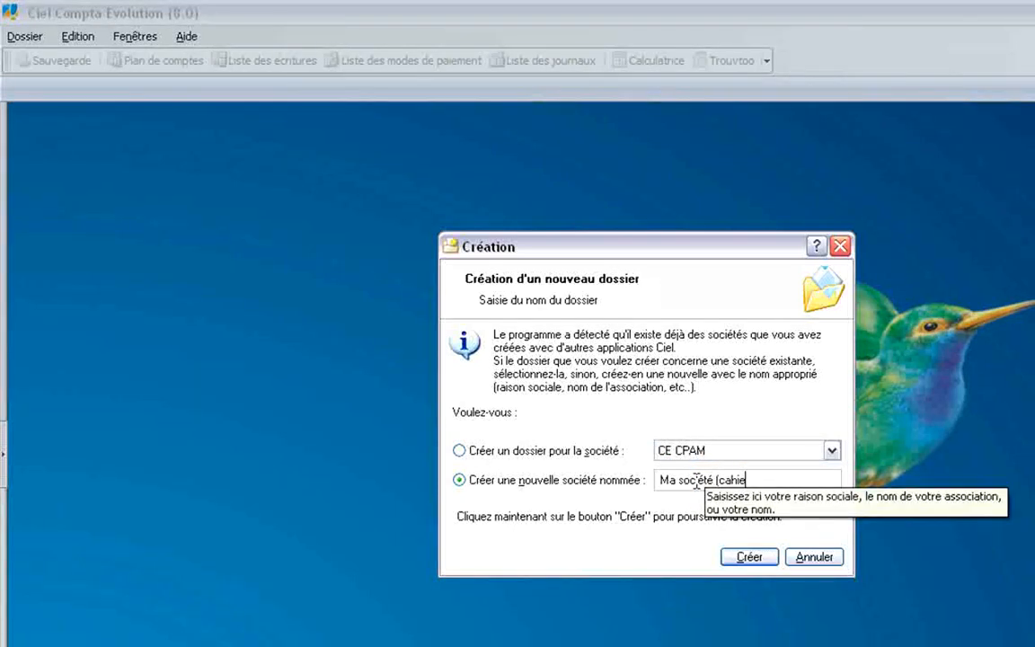
click(737, 559)
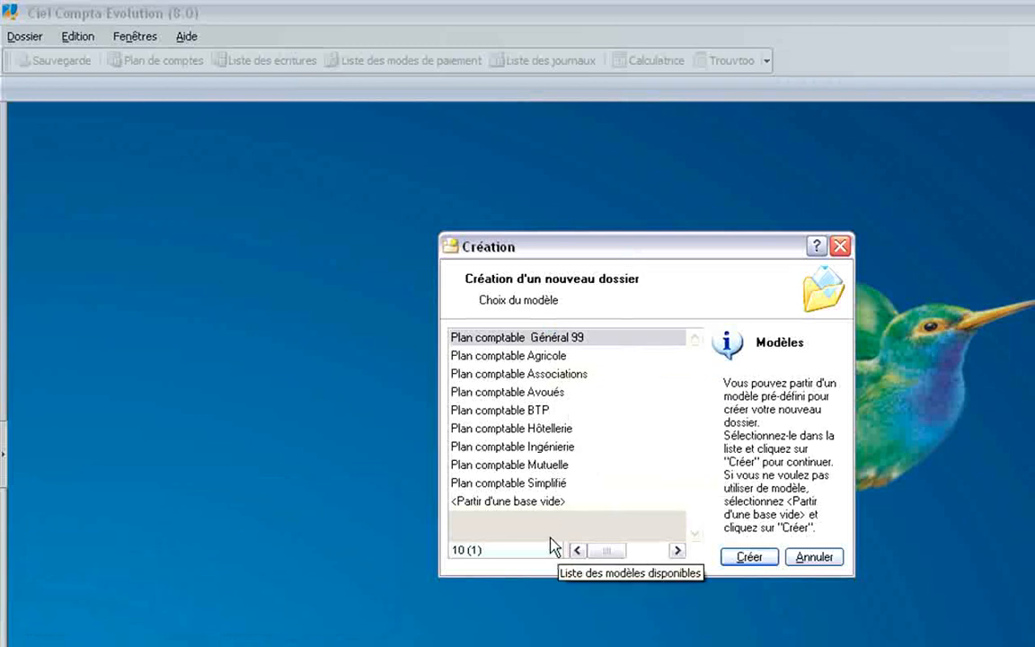
click(751, 558)
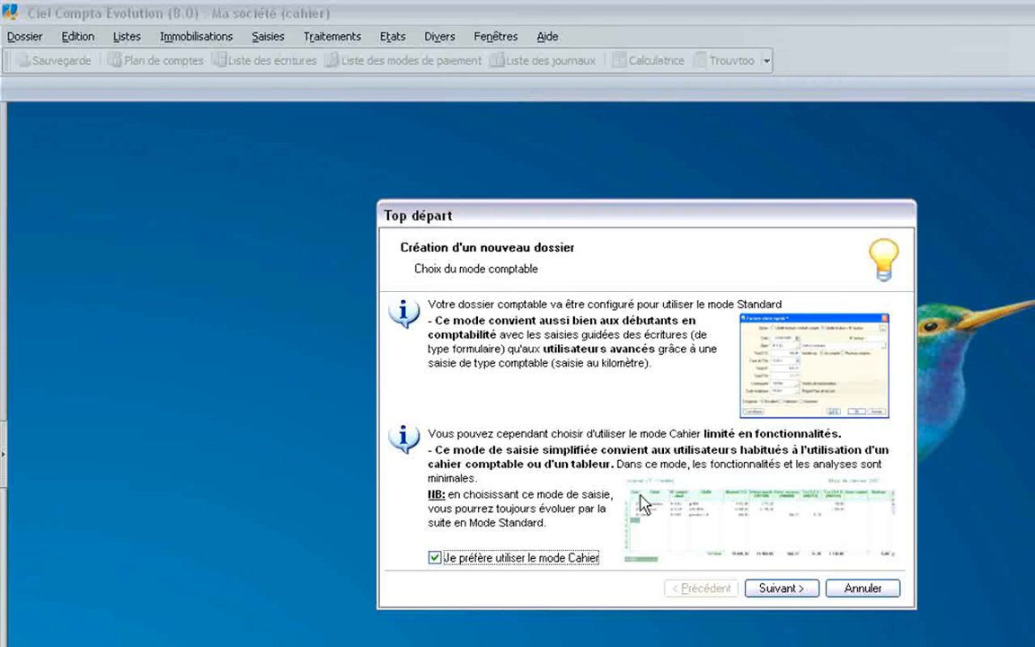
Keep EUR - Euro currency, turn off referencing-information retrieval, and continue to Etape 1 : Raison sociale.
click(794, 588)
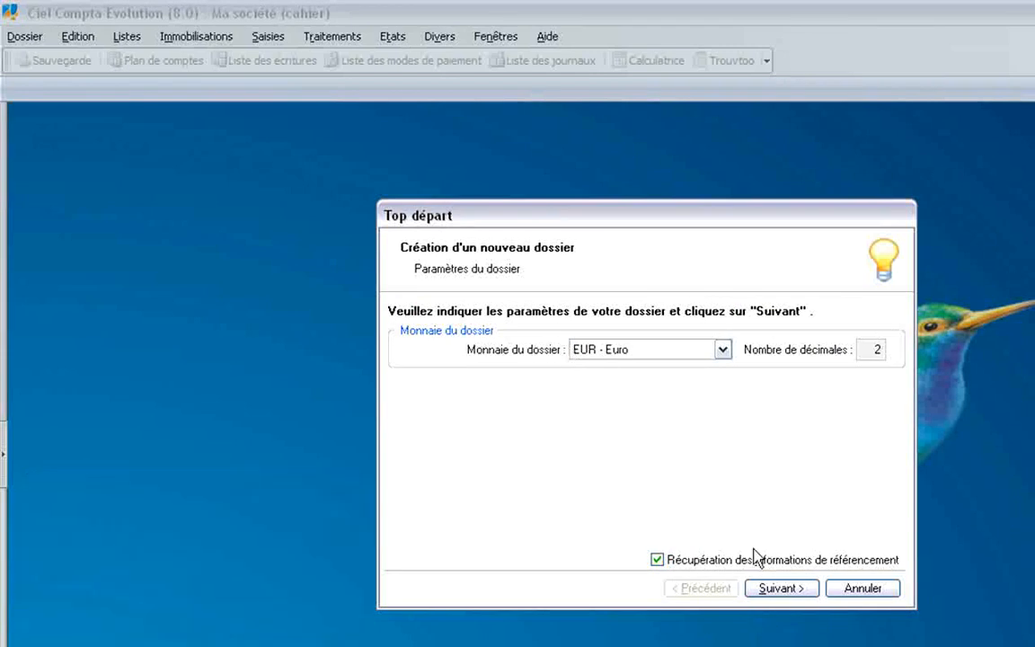
click(657, 560)
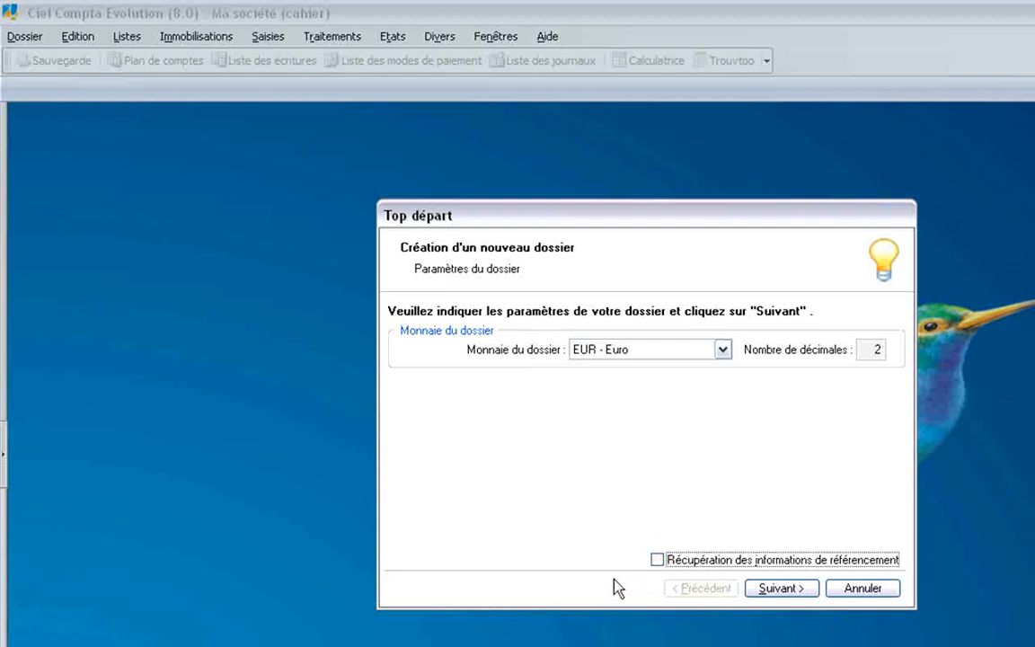
click(786, 592)
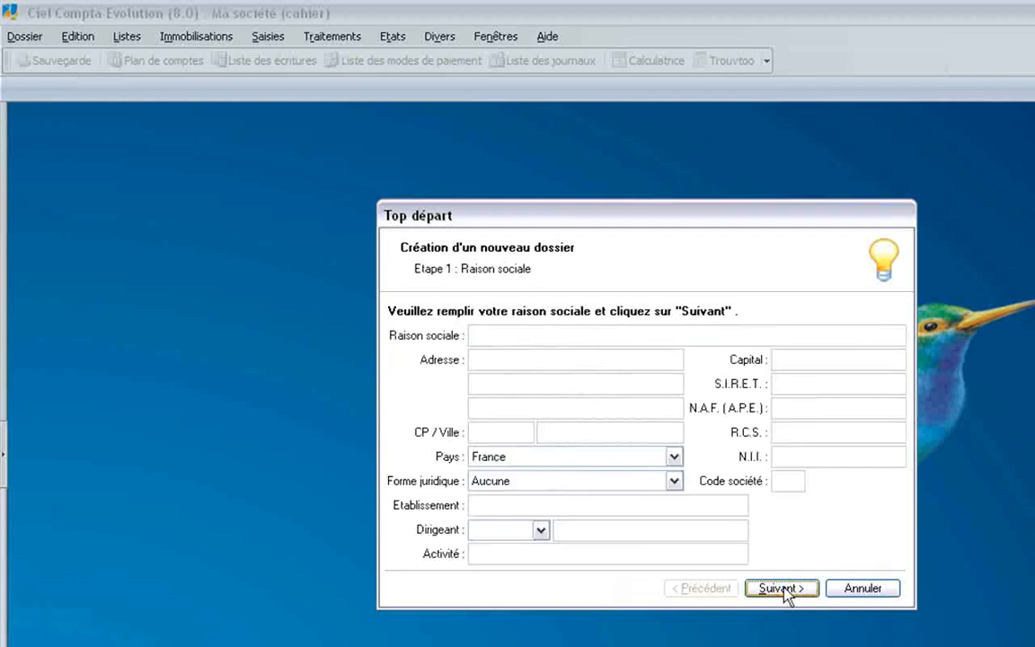
Enter the company name 'Ma société (cahier)' with its address and town.
click(537, 331)
text(Ma)
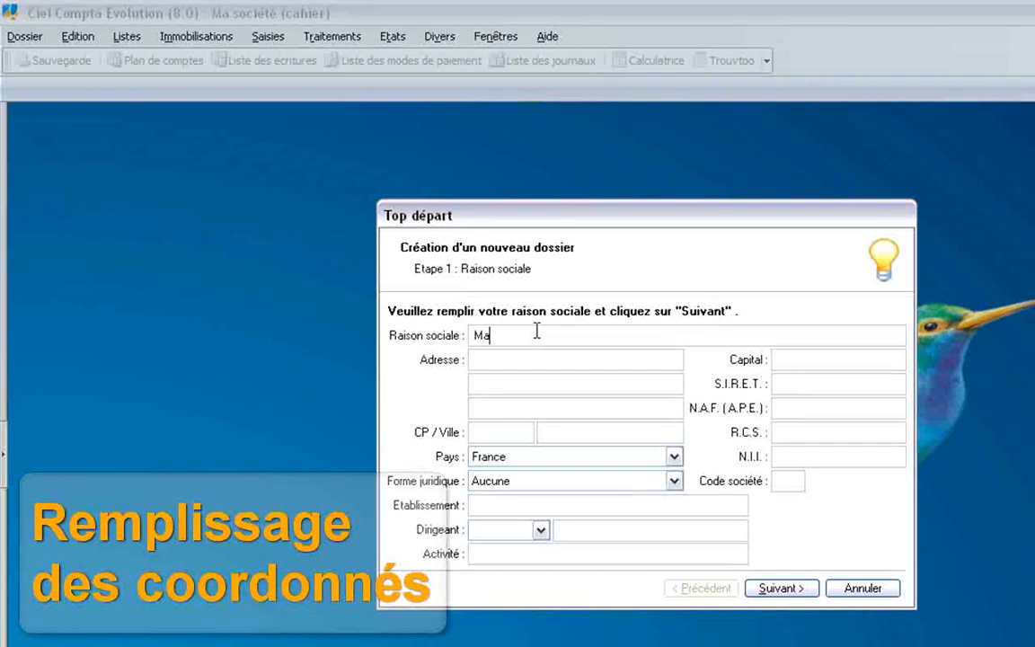
text( société (cahier))
key(Tab)
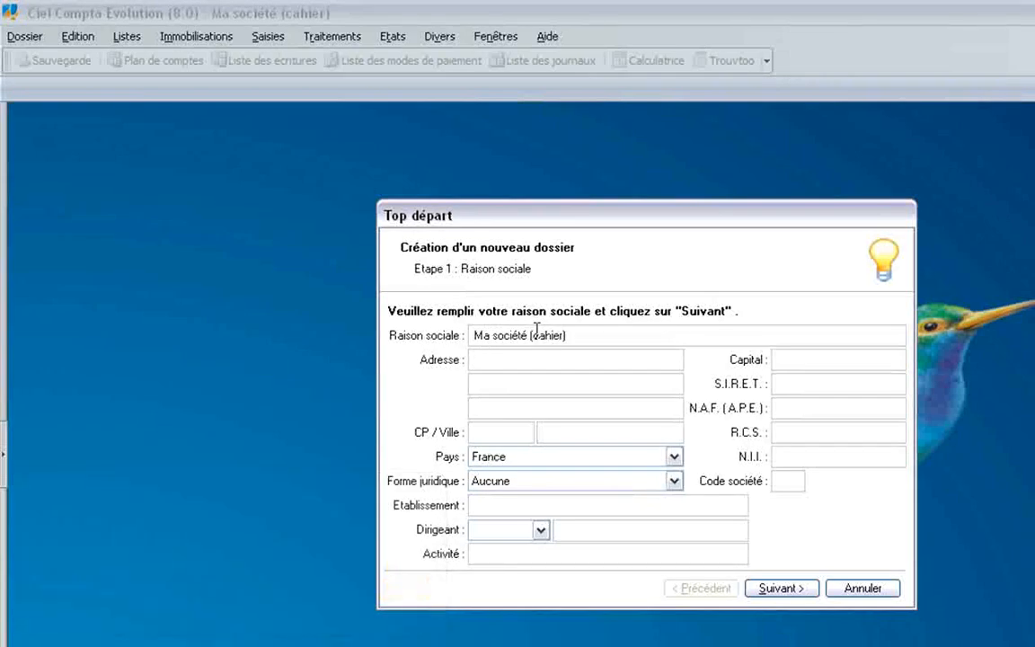
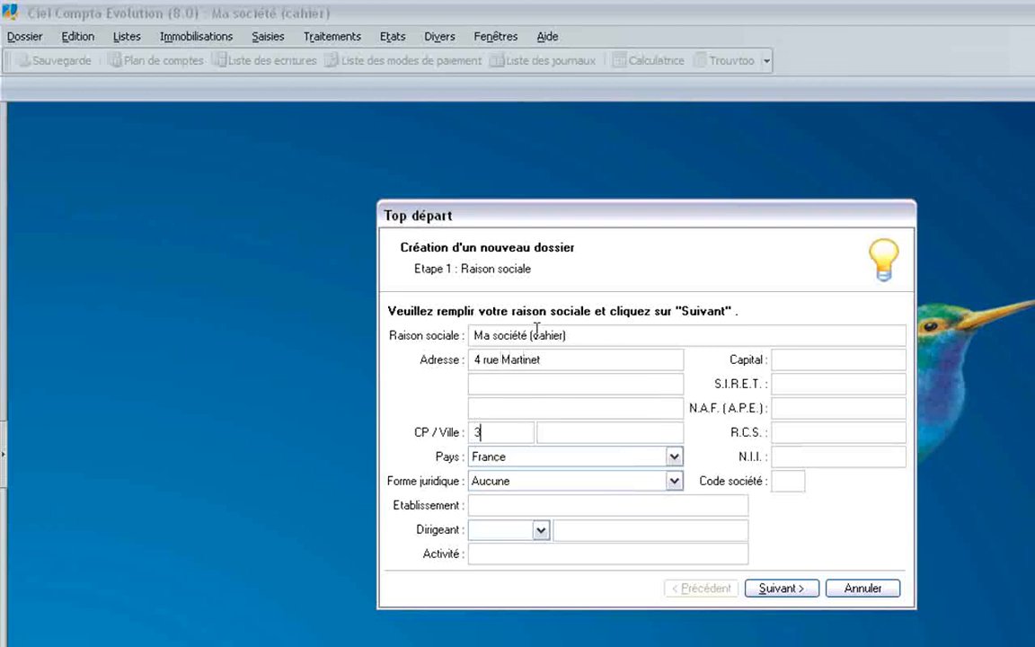
key(Tab)
key(Tab)
text(Montpellier)
key(Tab)
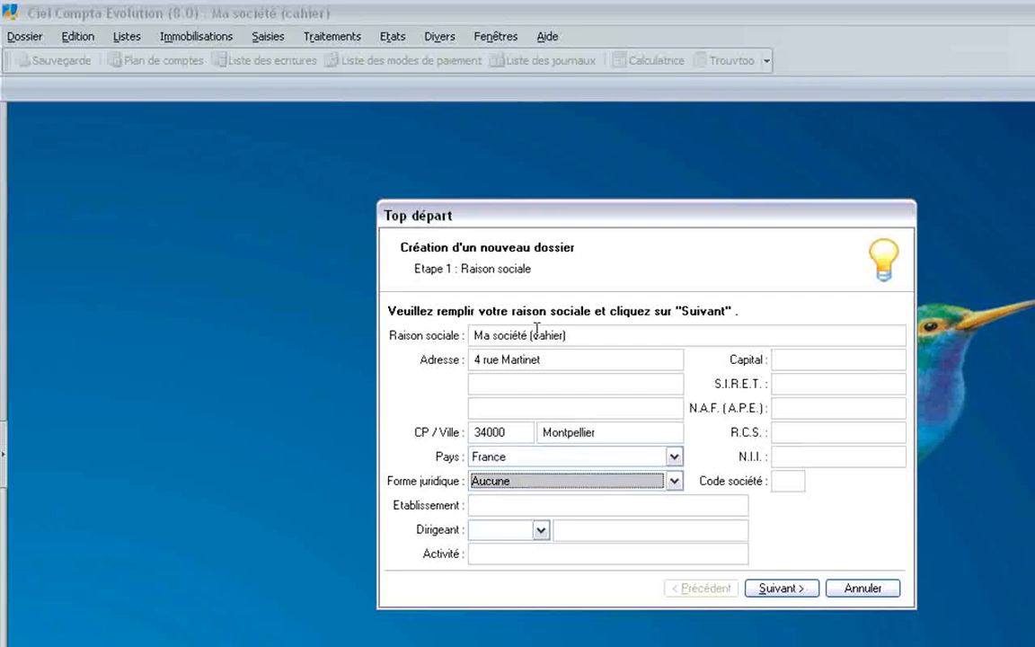
Set legal form S.A.R.L., enter the SIRET number and NAF code 7022Z, then continue.
click(546, 482)
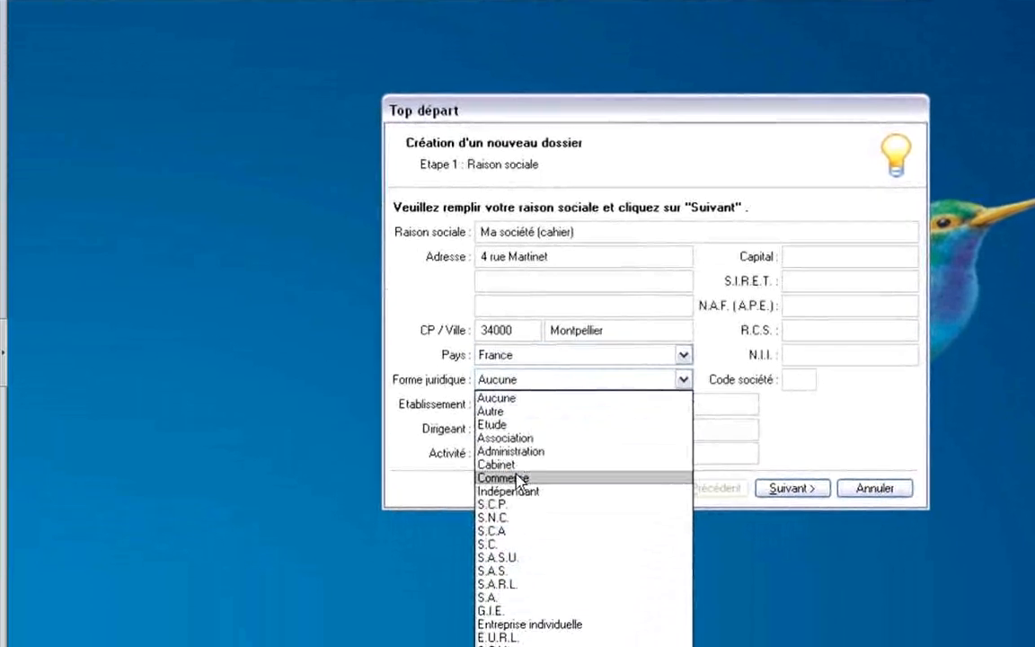
click(524, 557)
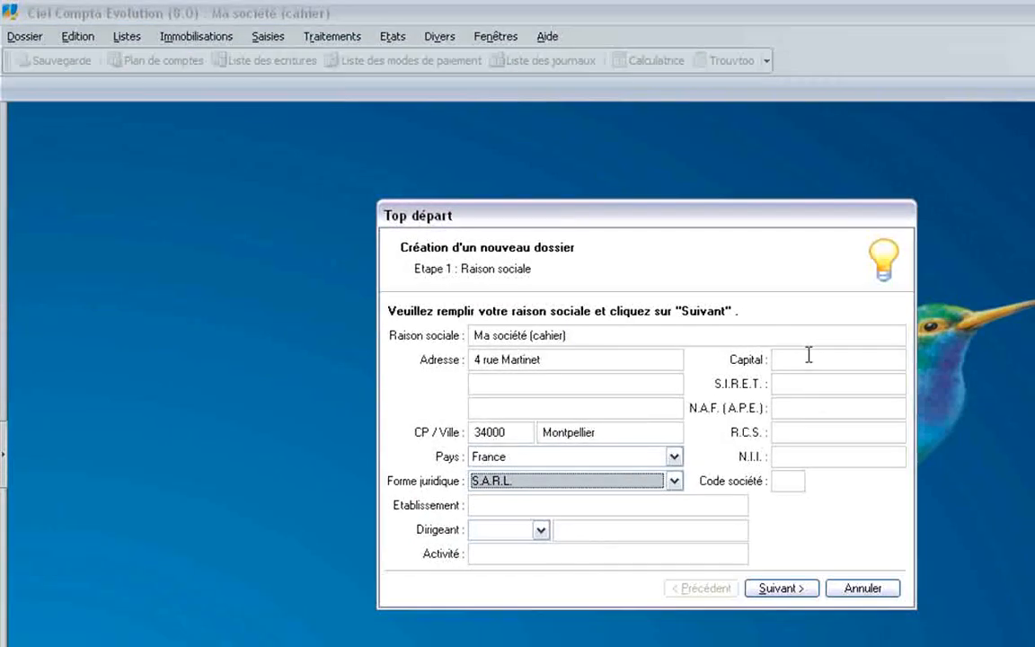
click(792, 384)
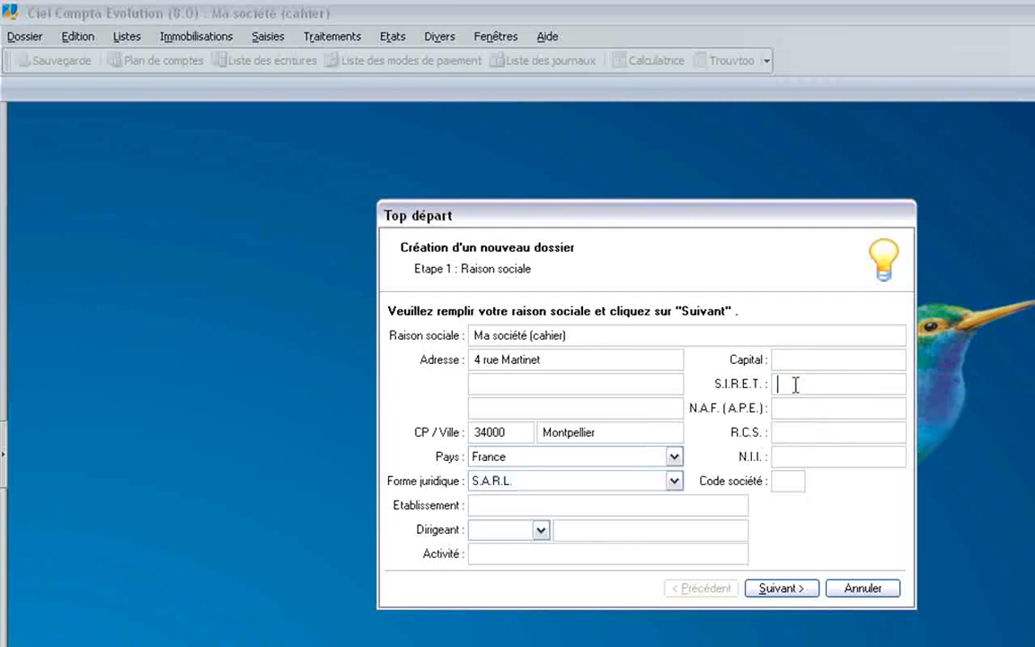
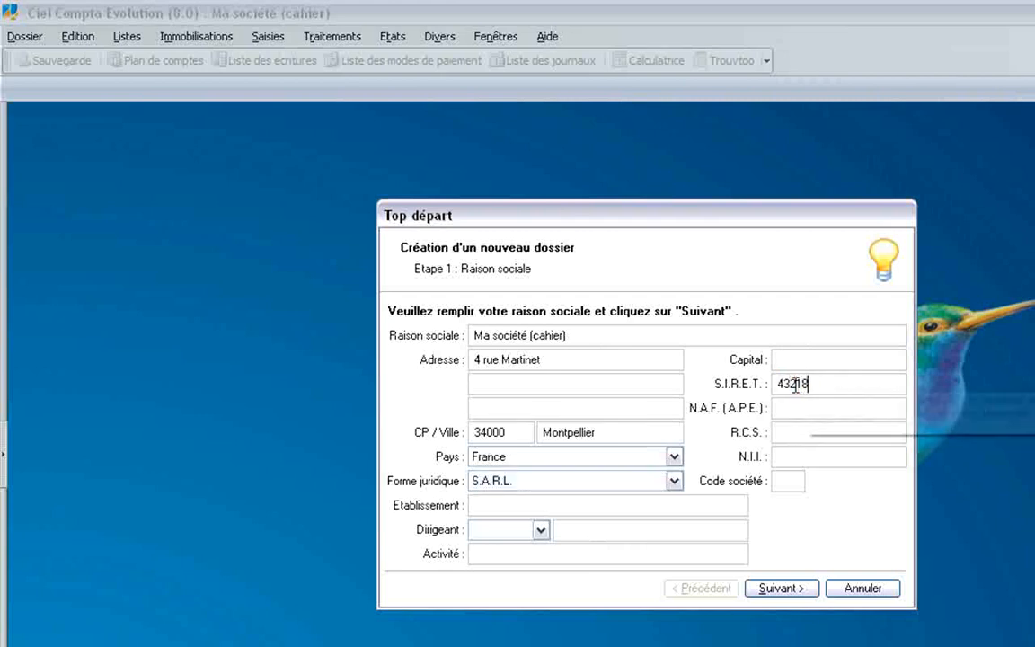
key(Tab)
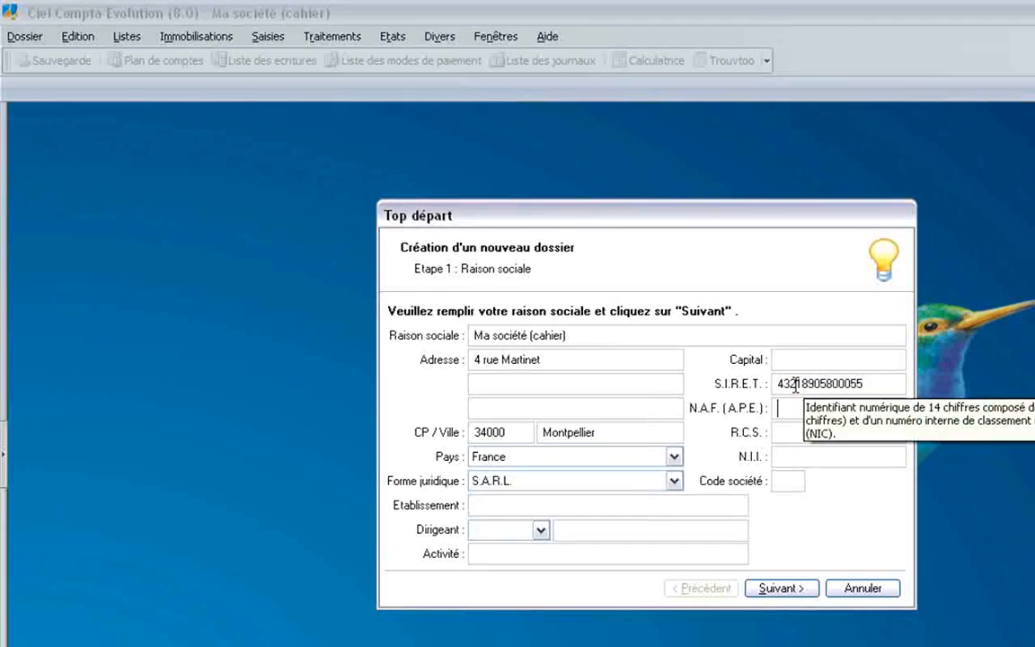
text(70022)
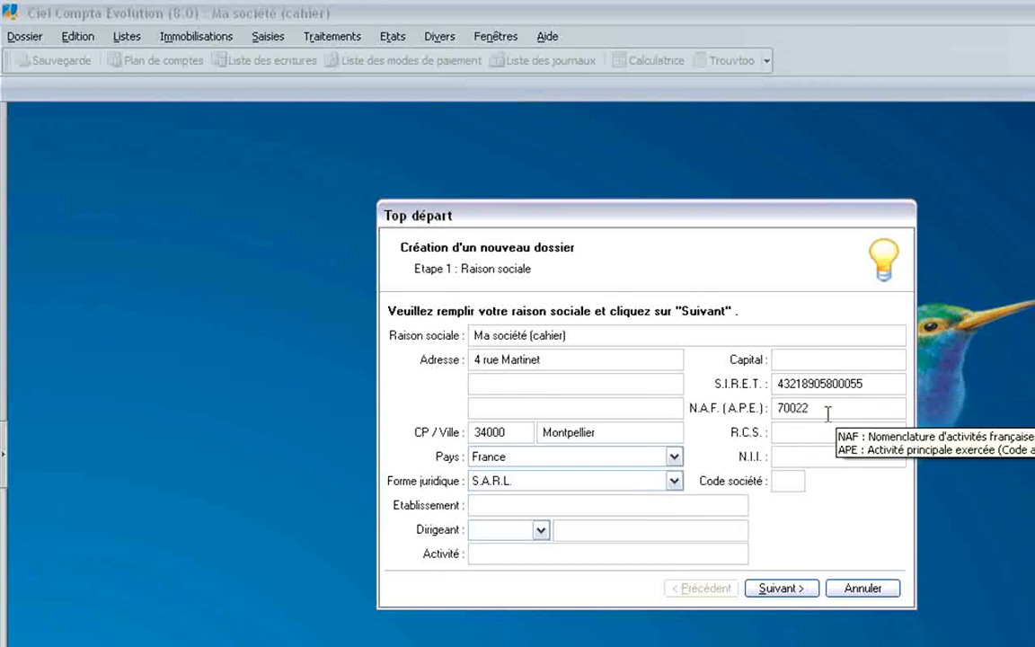
key(BackSpace)
text(Z)
key(Tab)
click(782, 588)
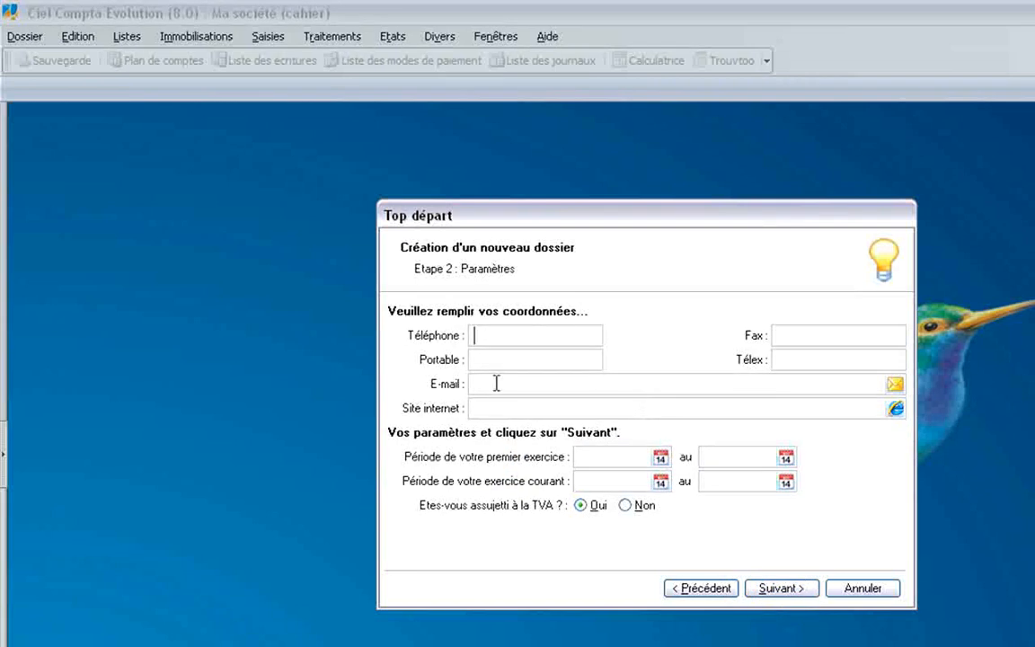
Set the first and current fiscal years to 01/01/2008–31/12/2008, keeping VAT liability Oui.
click(615, 456)
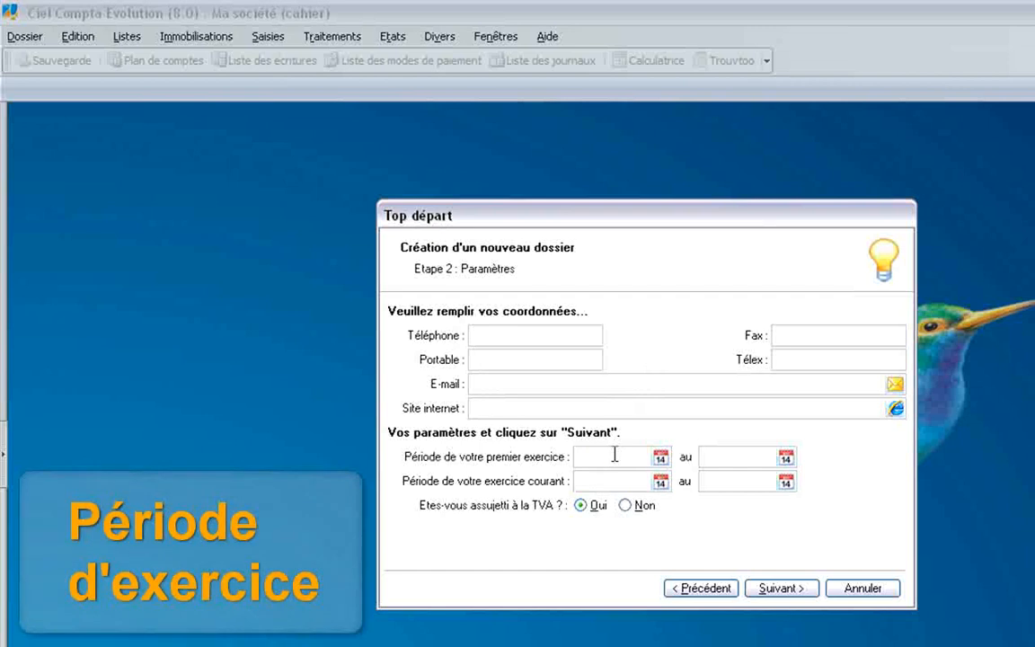
text(0101)
key(Tab)
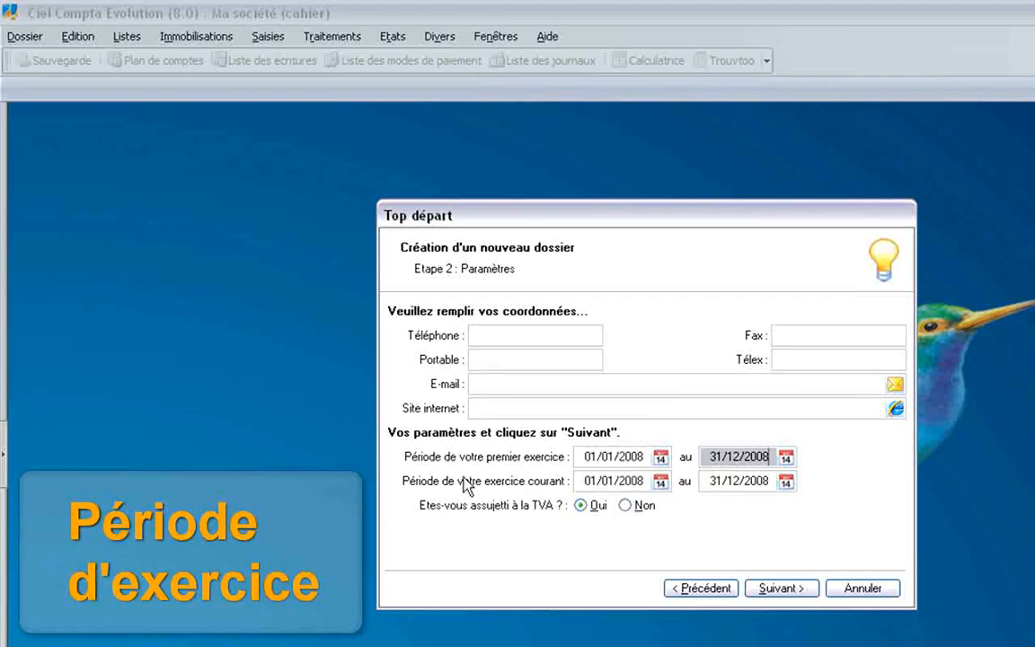
click(581, 506)
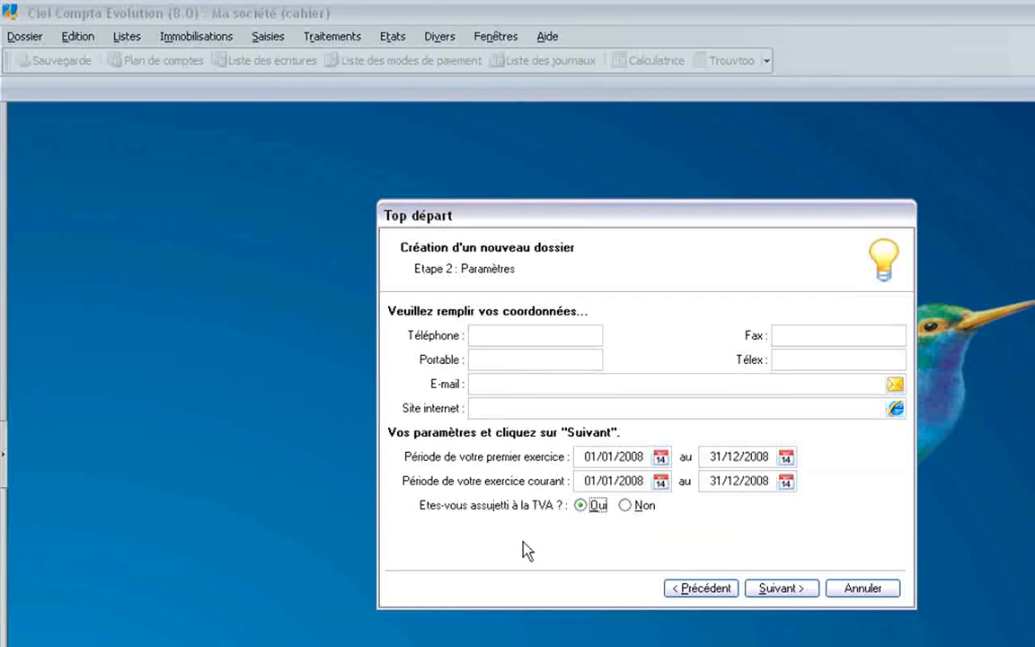
click(781, 588)
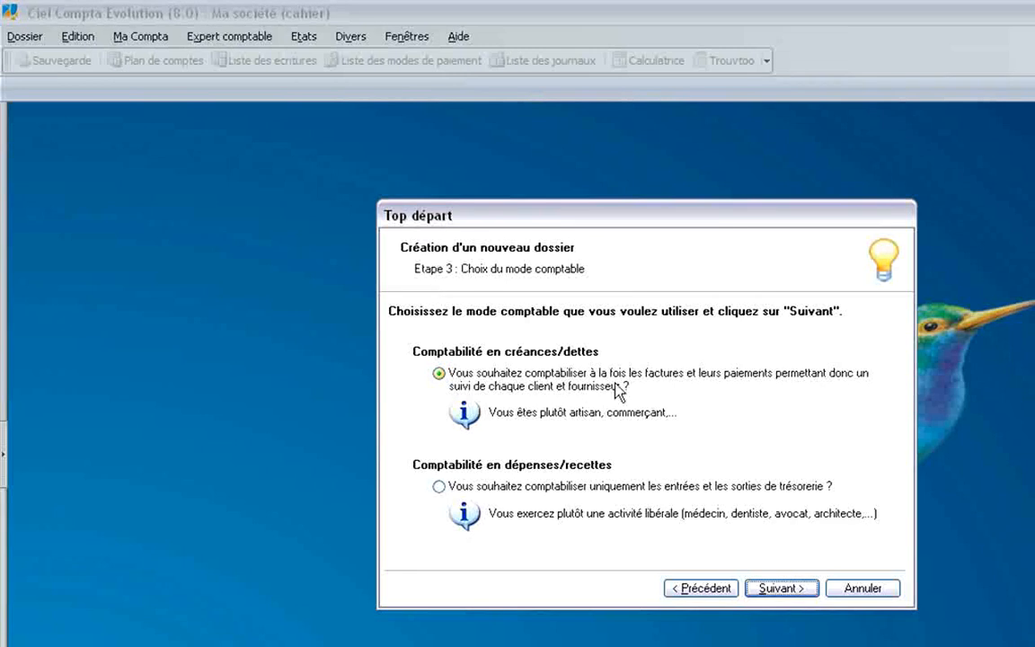
Confirm Comptabilité en créances/dettes, reach cahier setup, and start a purchase cahier.
click(439, 487)
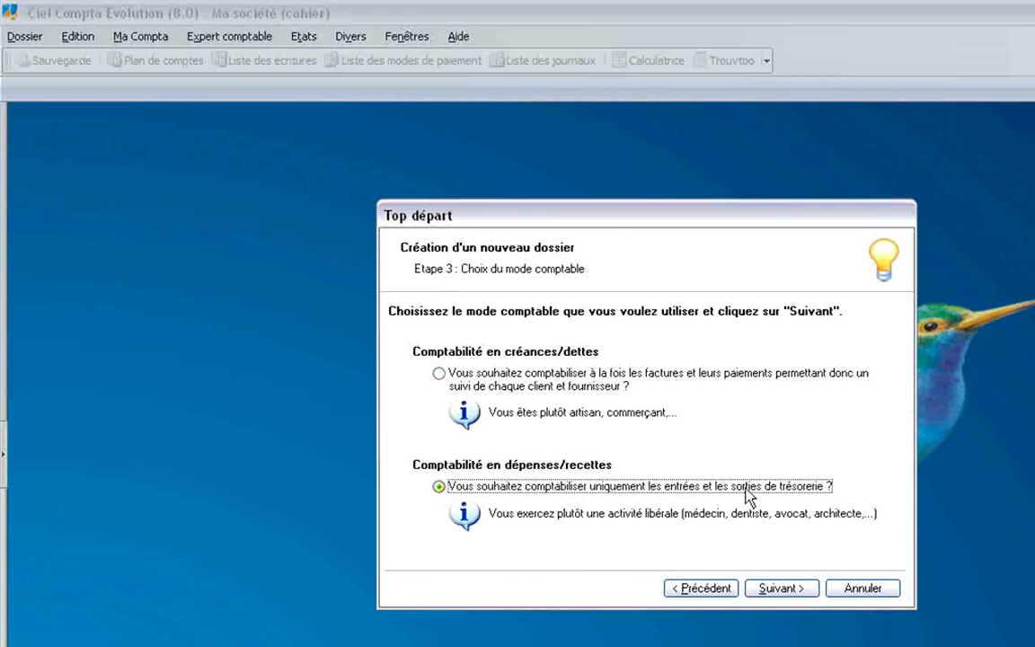
click(438, 372)
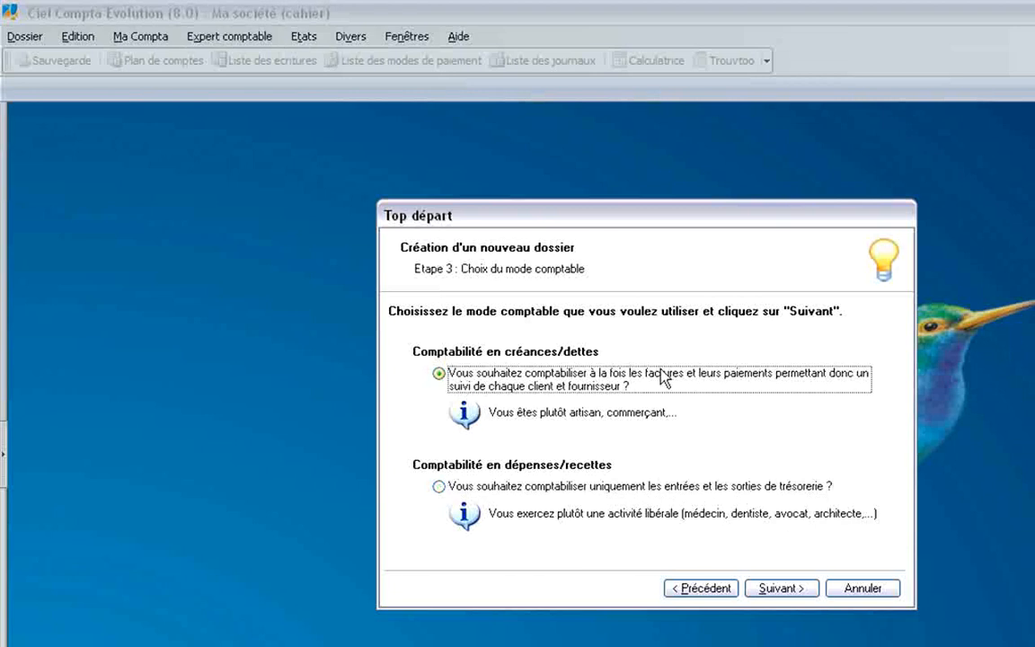
click(780, 589)
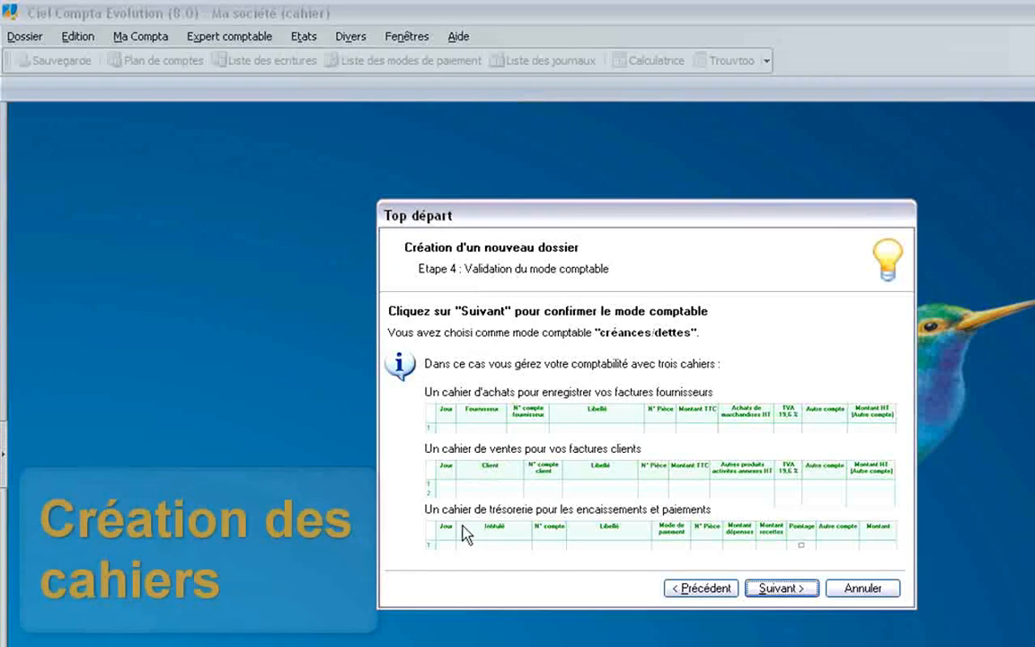
click(781, 588)
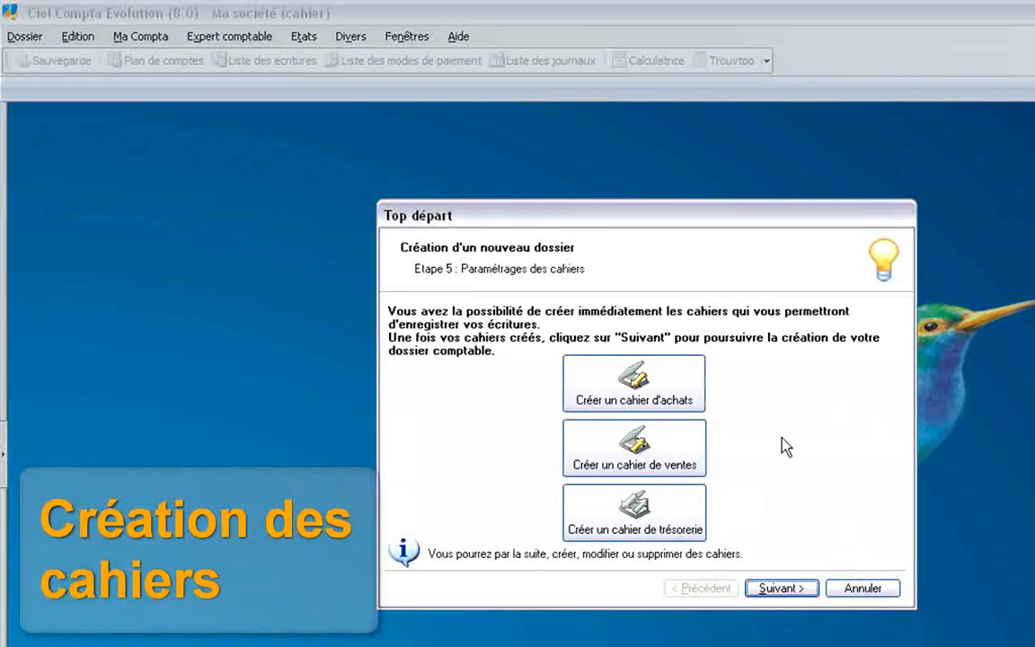
click(626, 386)
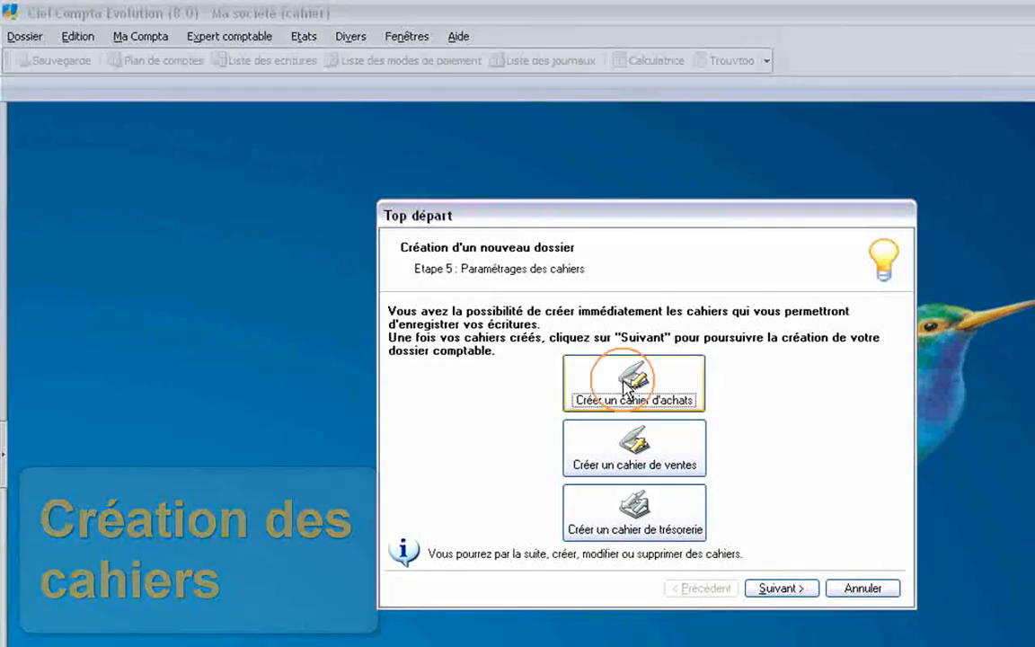
Keep the name 'Cahier achats' and give it 2 purchase accounts and 1 VAT account.
click(544, 425)
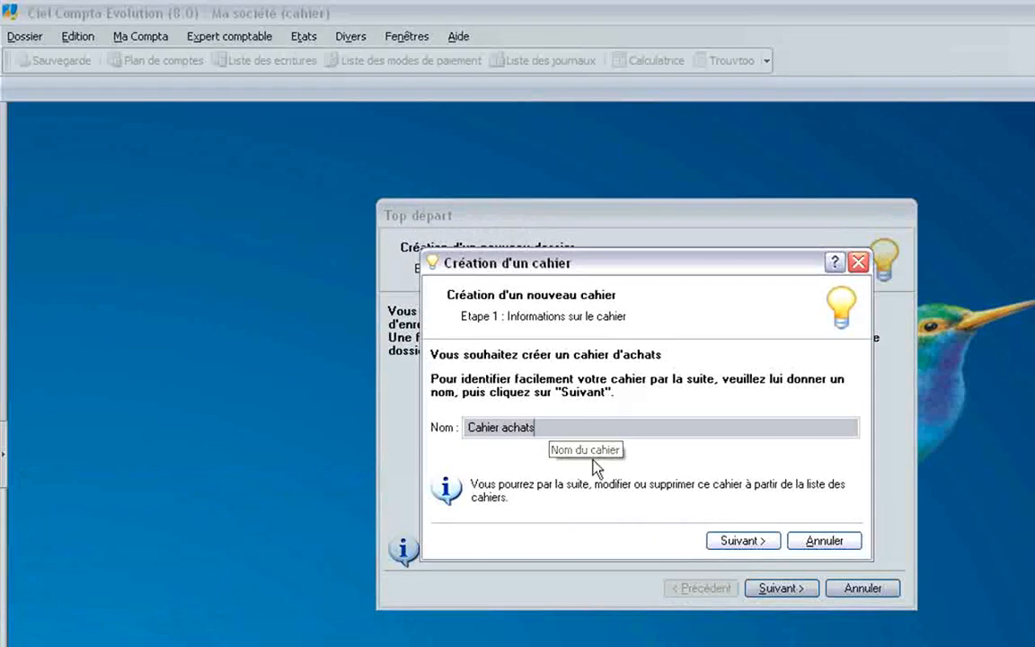
click(745, 542)
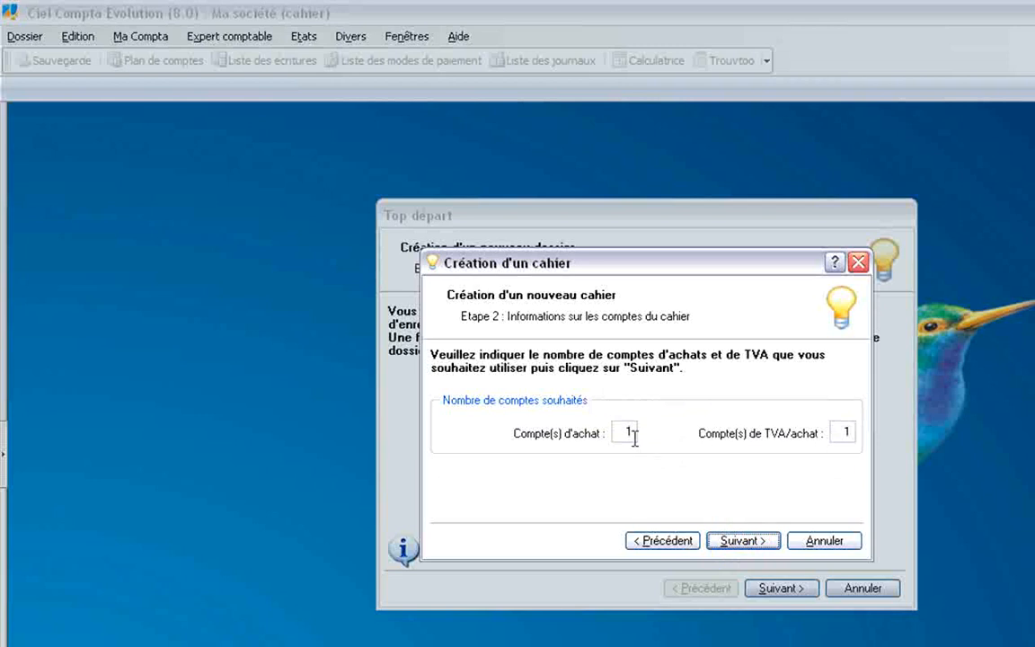
click(620, 433)
text(2)
key(Tab)
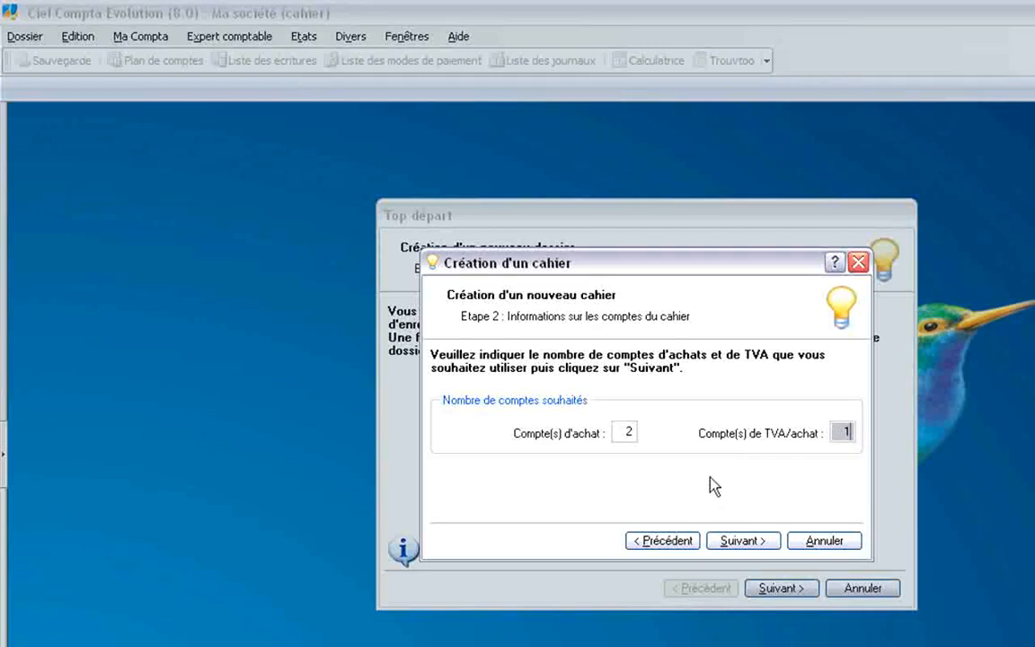
click(748, 541)
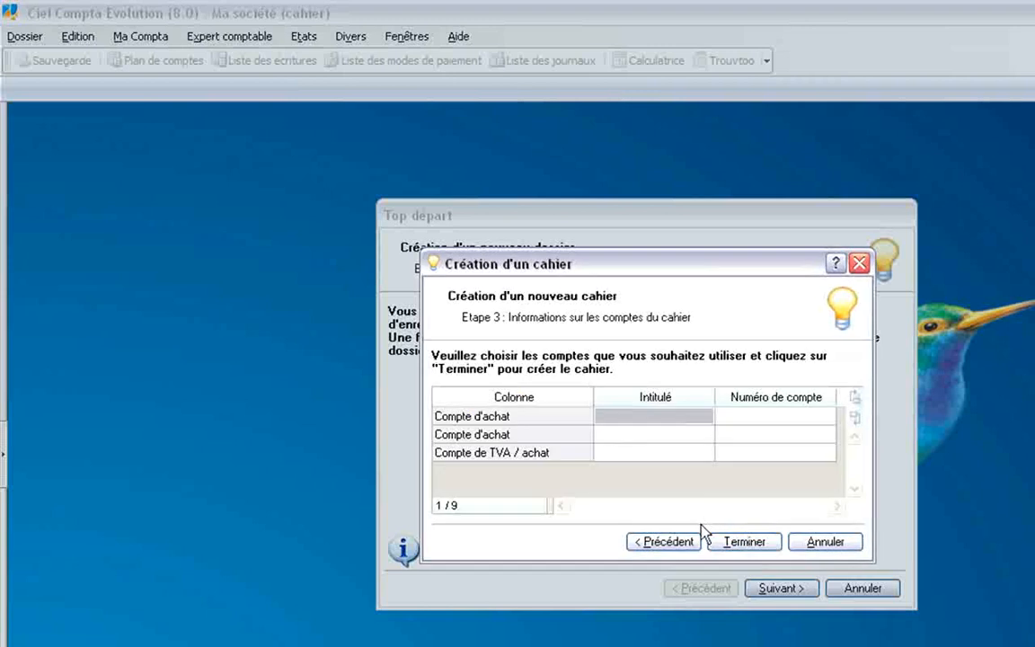
Set the purchase accounts to 602250 Fournitures de bureau and 607000 Achats de marchandises.
click(627, 417)
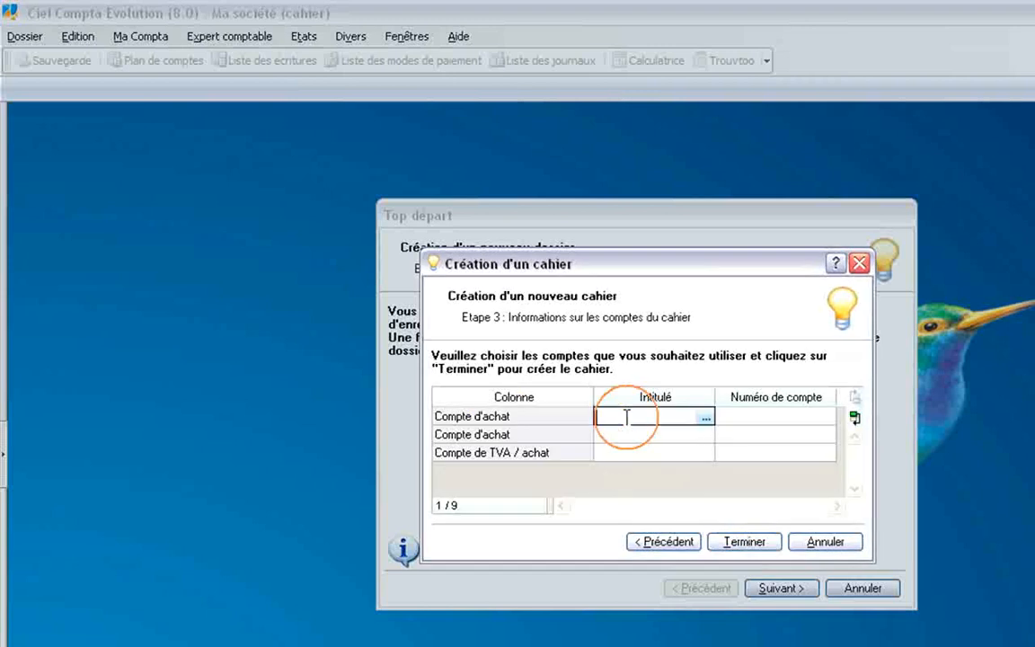
click(707, 418)
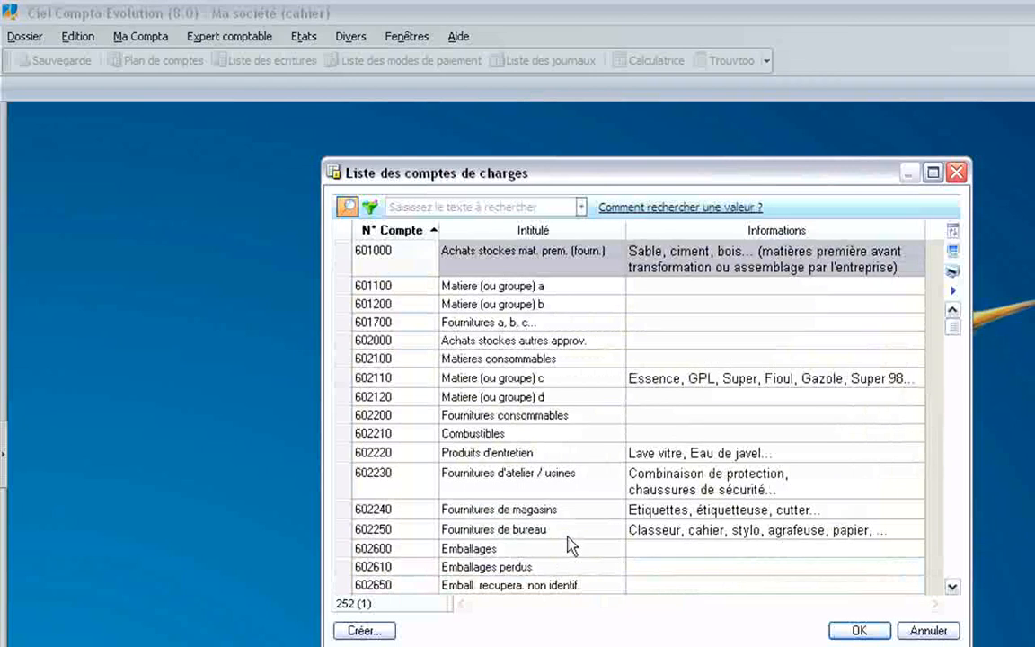
click(539, 530)
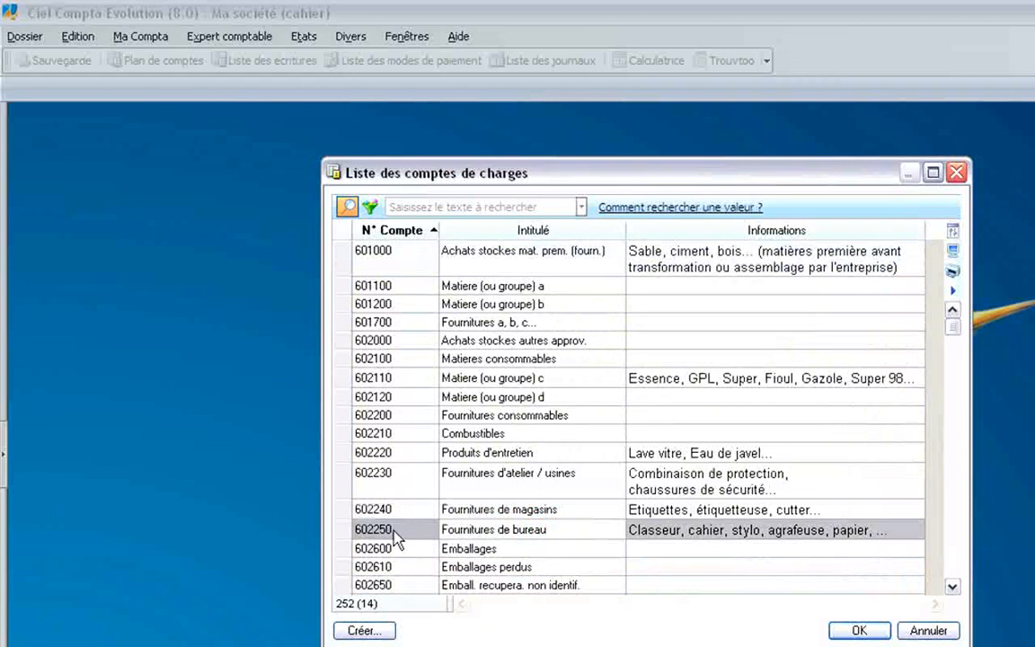
click(856, 630)
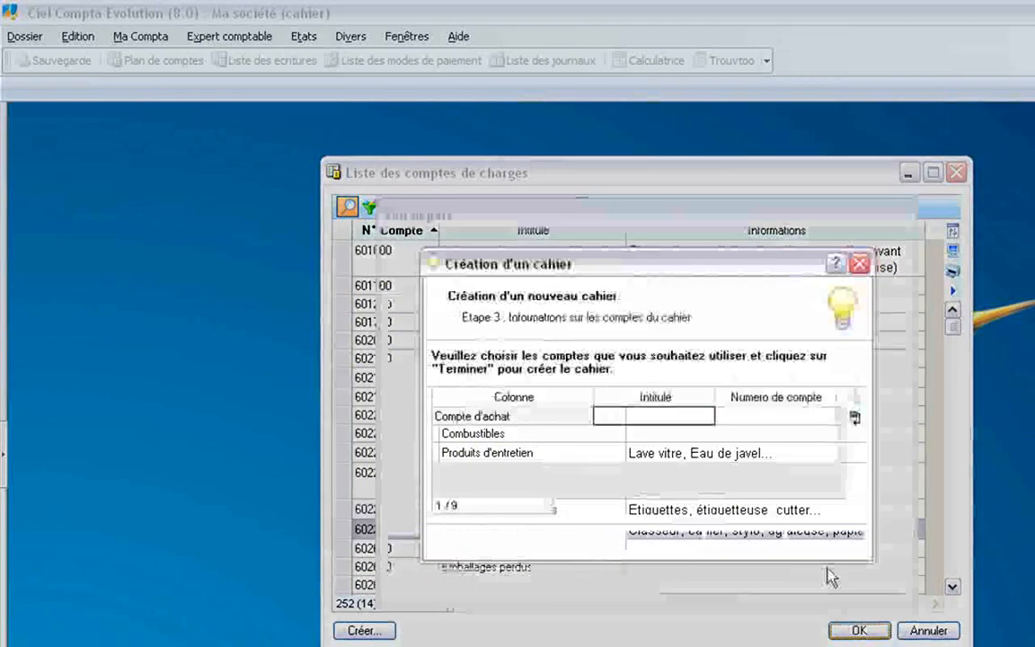
click(770, 417)
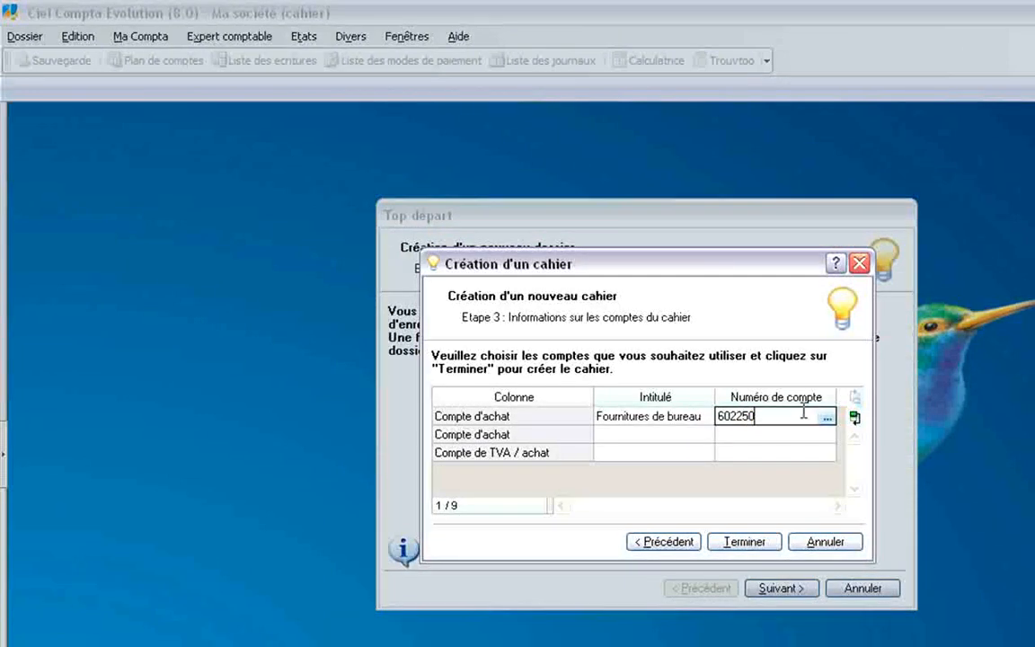
click(687, 436)
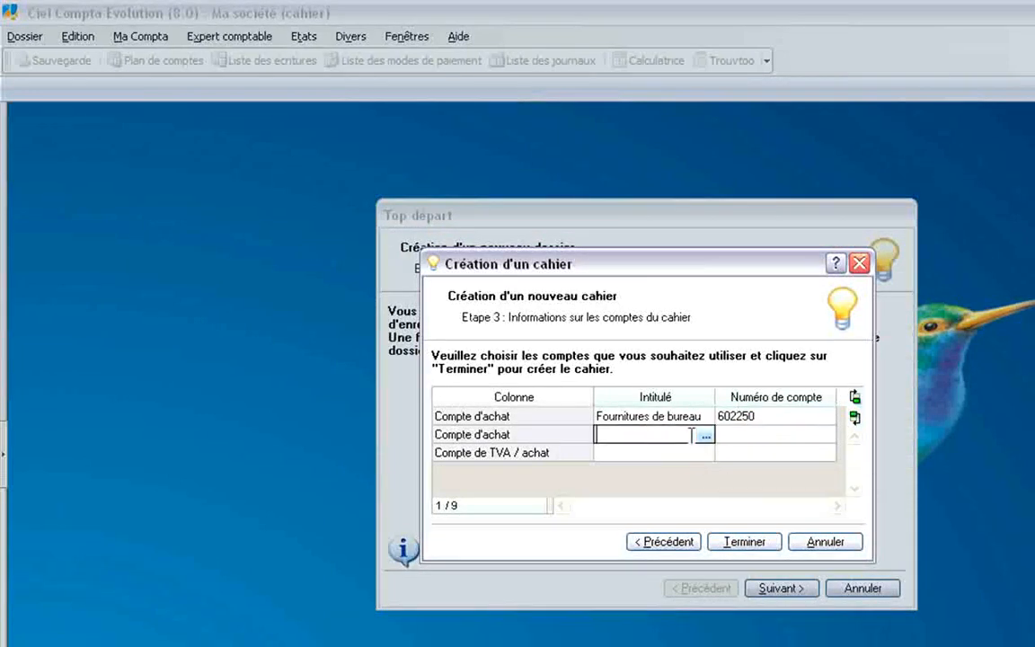
click(702, 435)
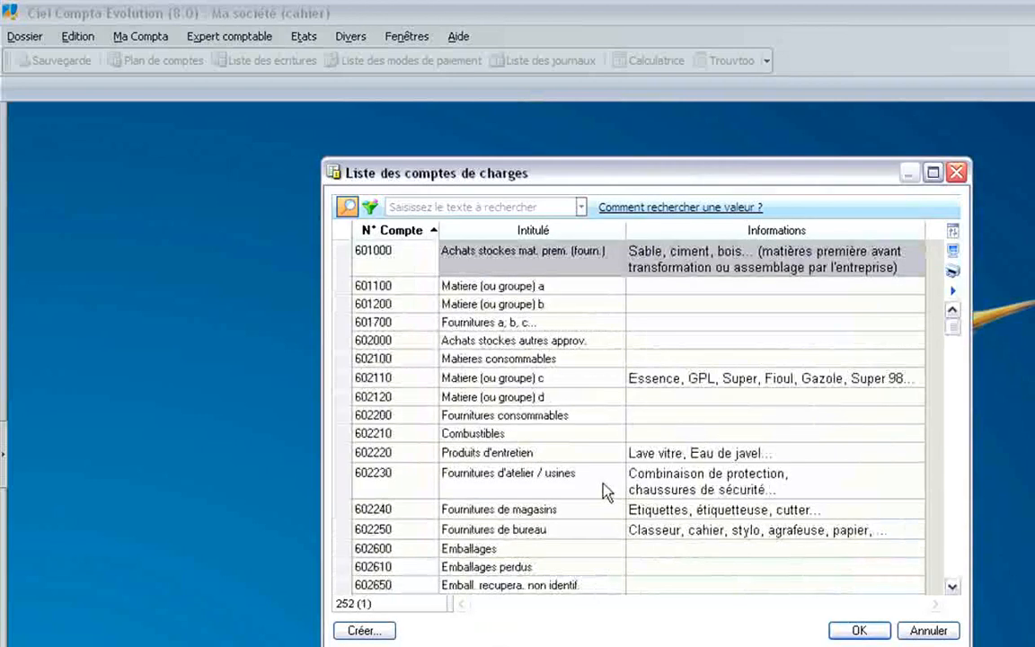
click(955, 550)
click(518, 519)
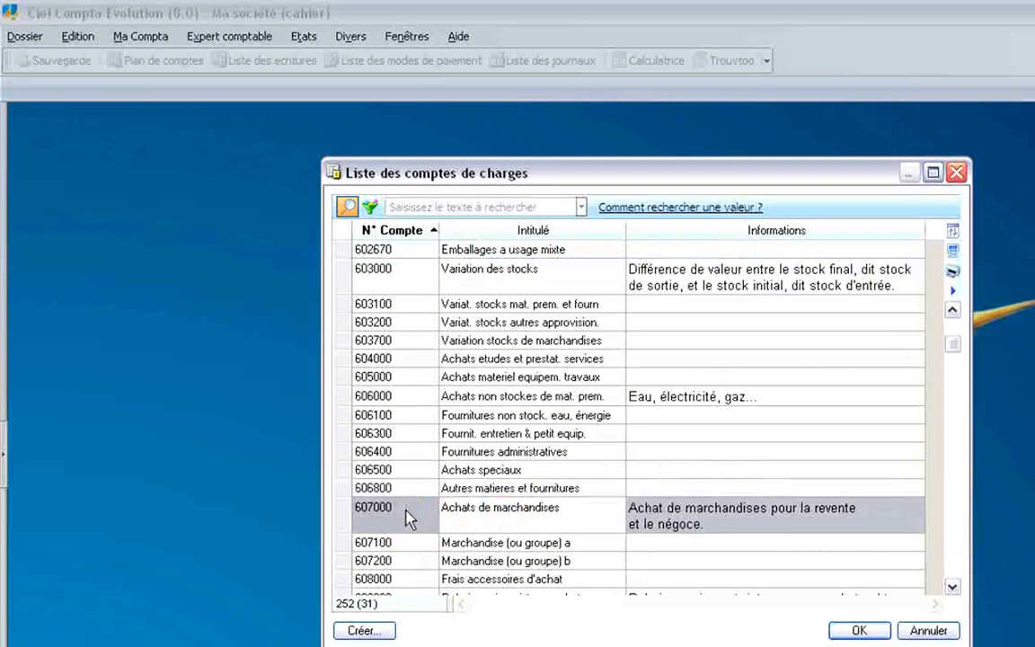
click(859, 631)
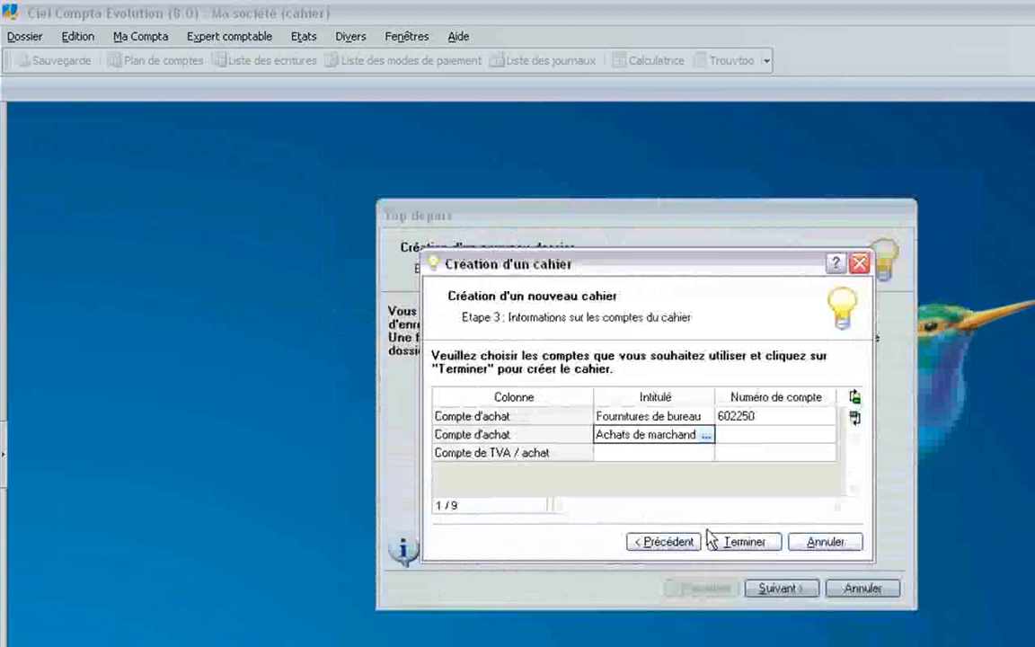
Choose VAT account 445664 Tva déductible 19.6 %, then finish and confirm the purchase cahier.
click(625, 452)
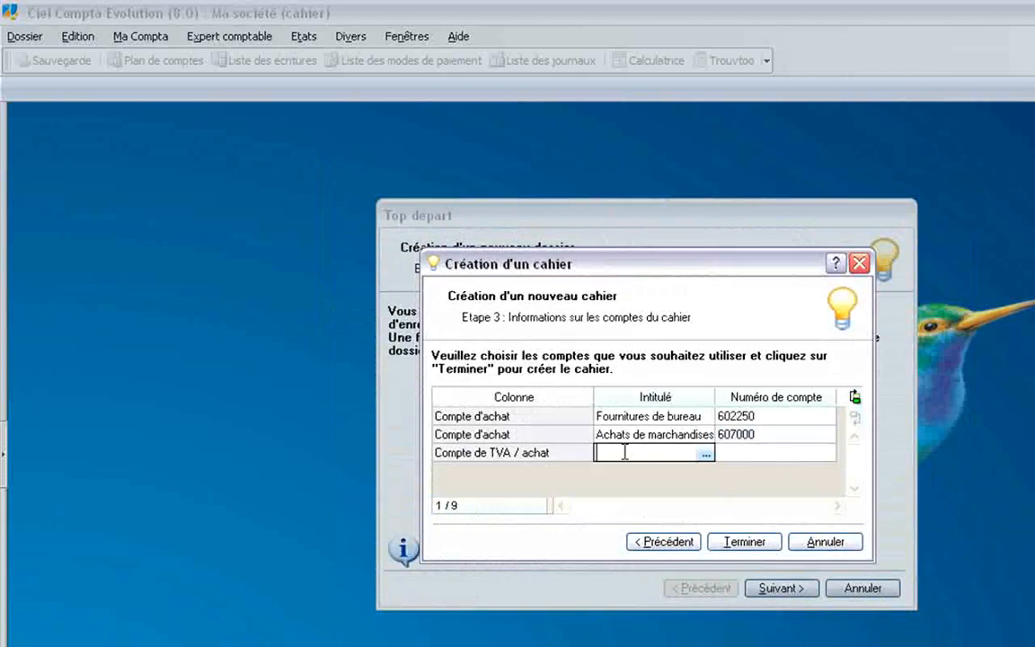
click(706, 454)
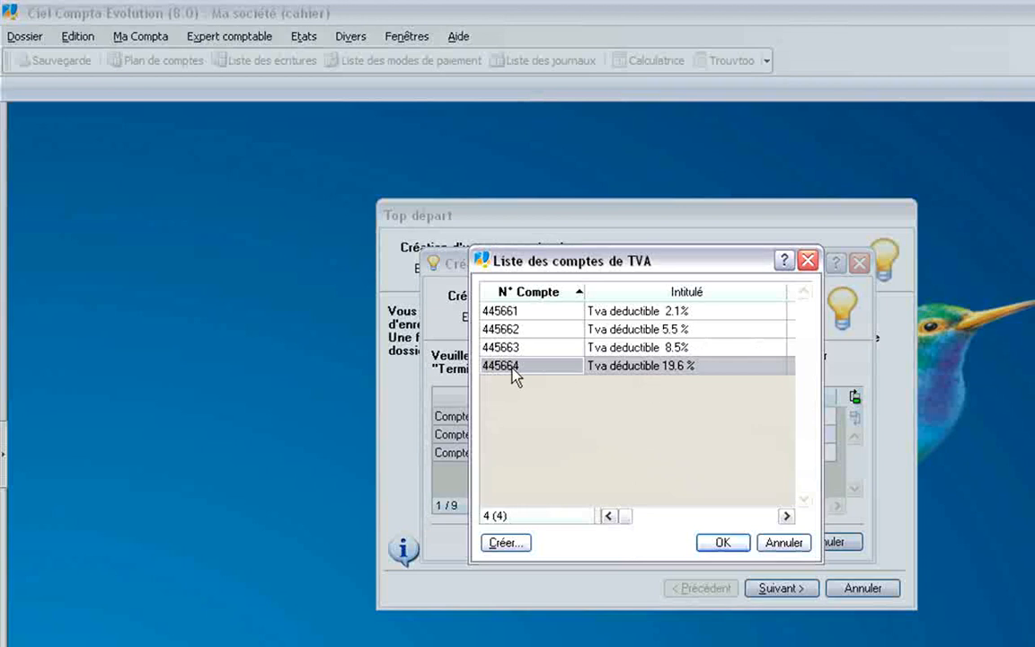
click(716, 544)
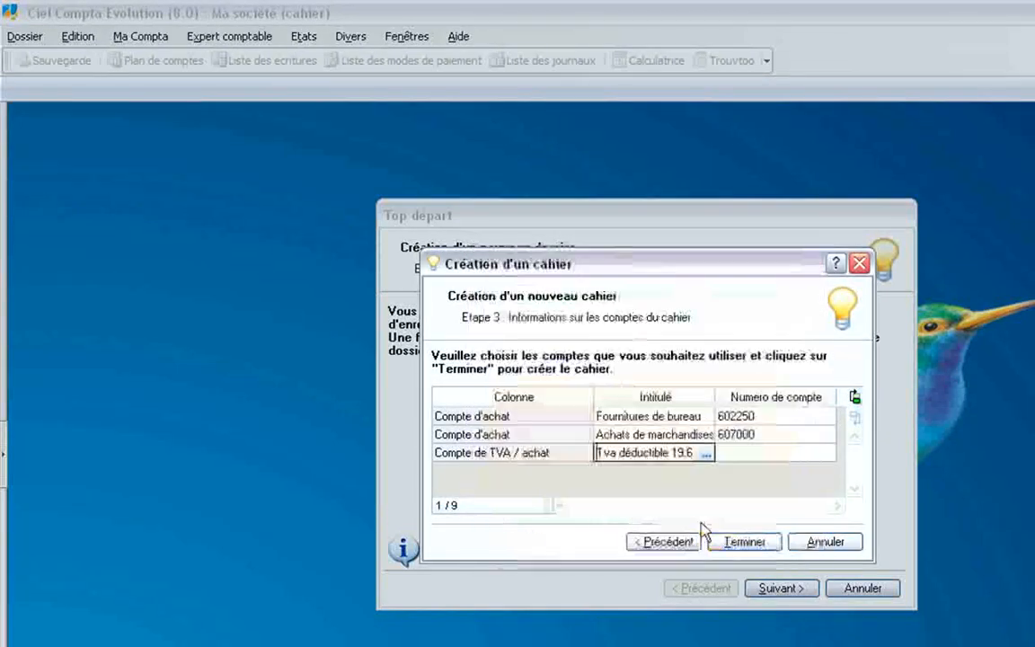
click(760, 480)
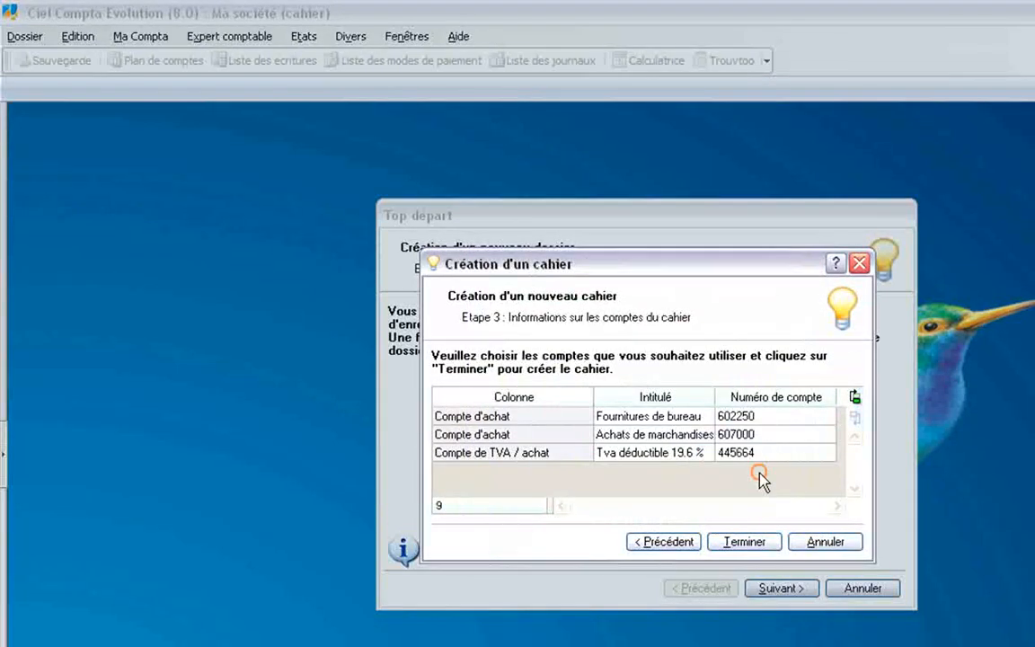
click(742, 543)
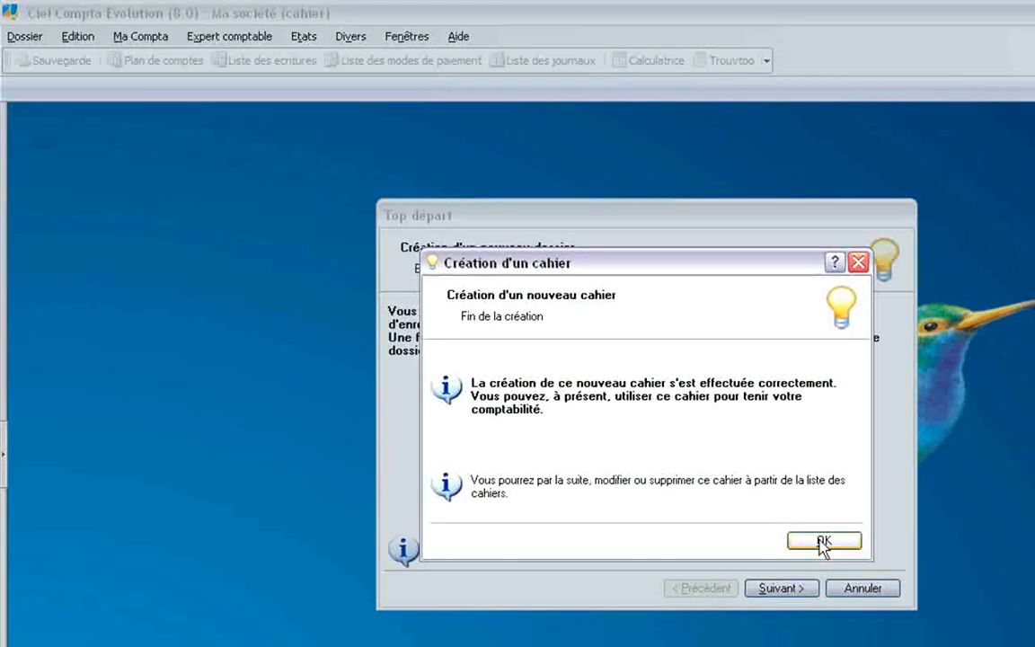
click(822, 542)
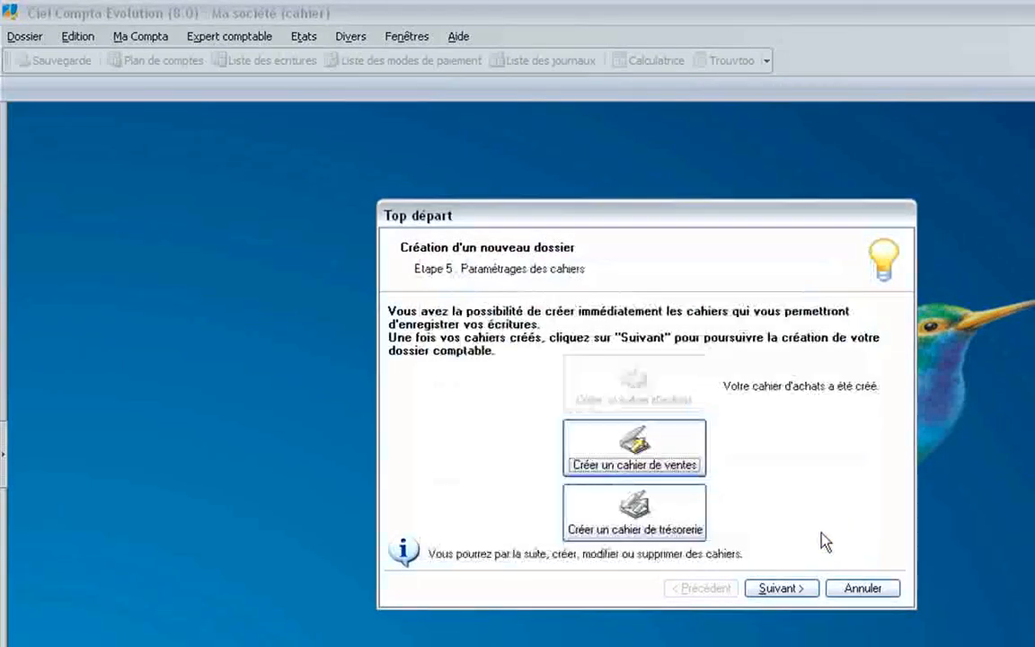
click(644, 460)
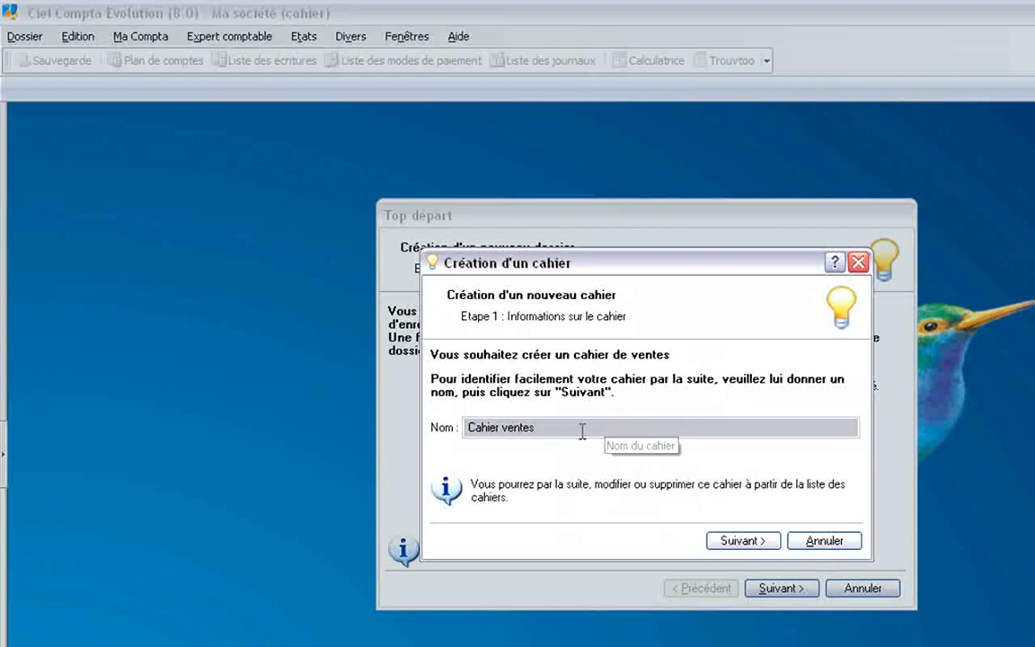
Keep the name Cahier ventes and set the number of sales accounts to 2.
click(739, 540)
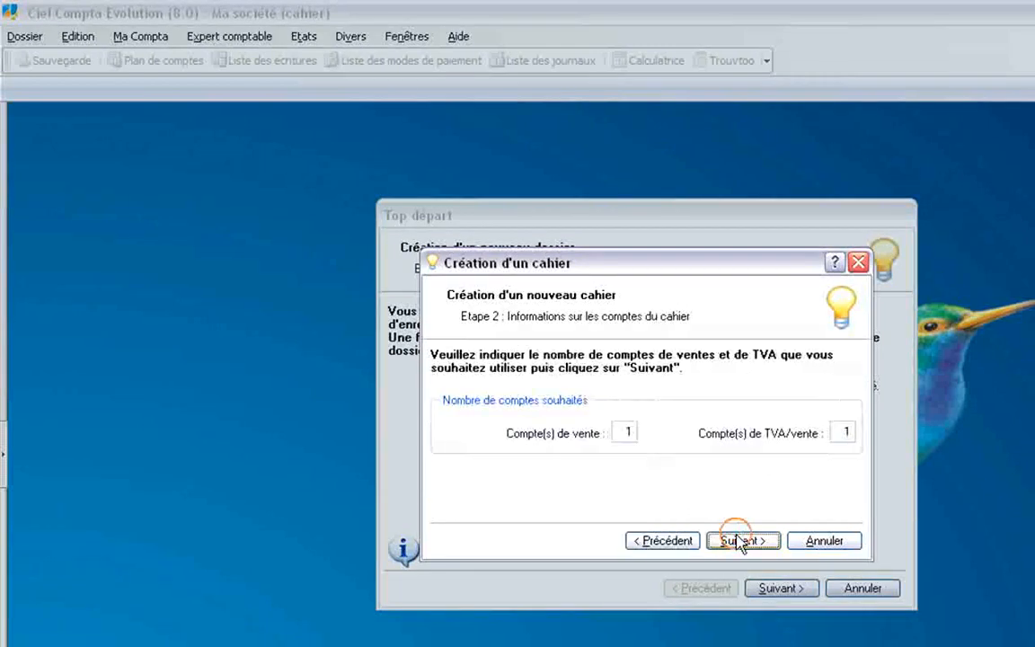
double_click(615, 431)
text(2)
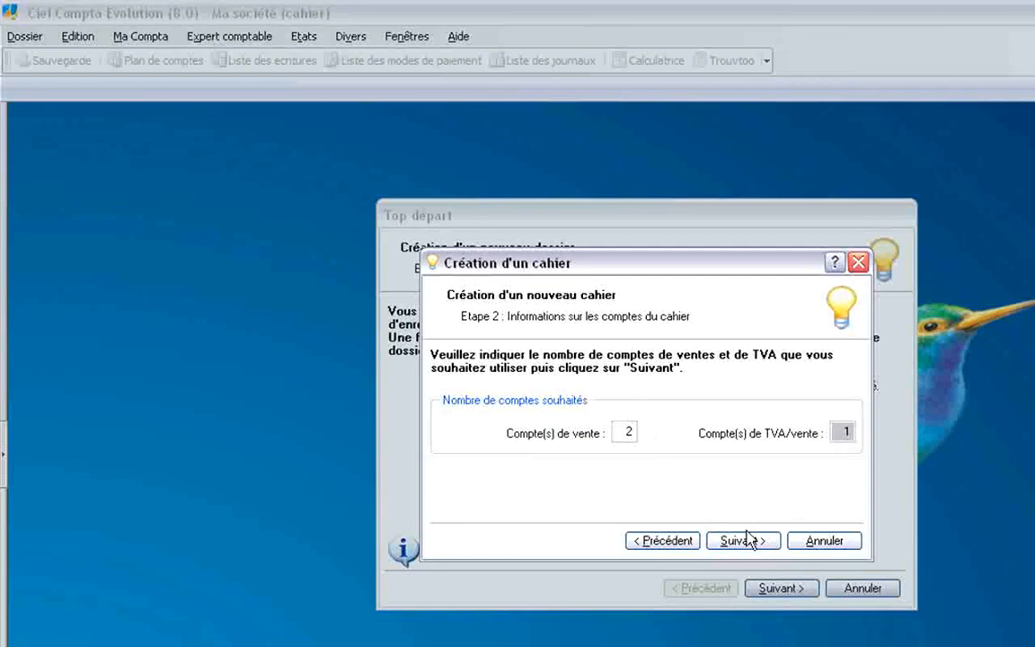
click(736, 541)
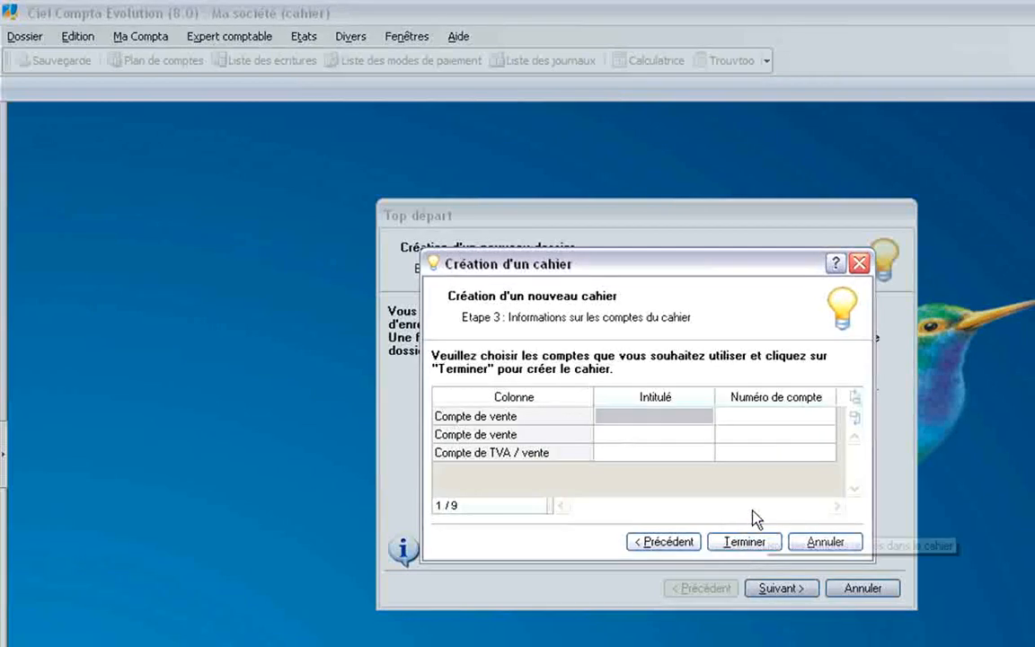
Set the sales accounts to 707000 Ventes de marchandises and 706000 Prestations de services.
click(649, 416)
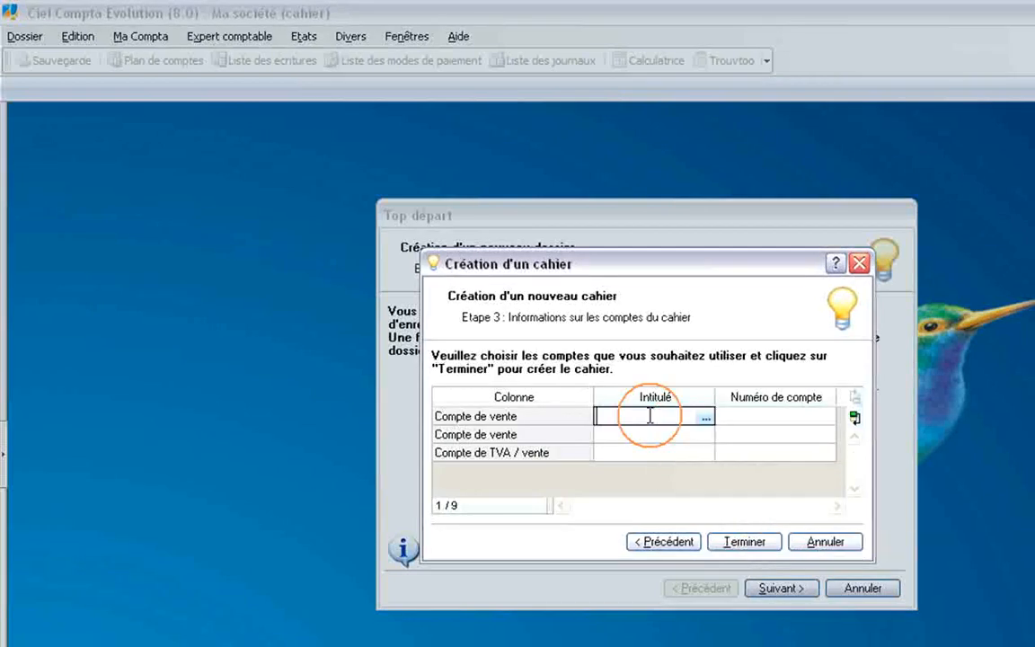
click(705, 418)
text(707)
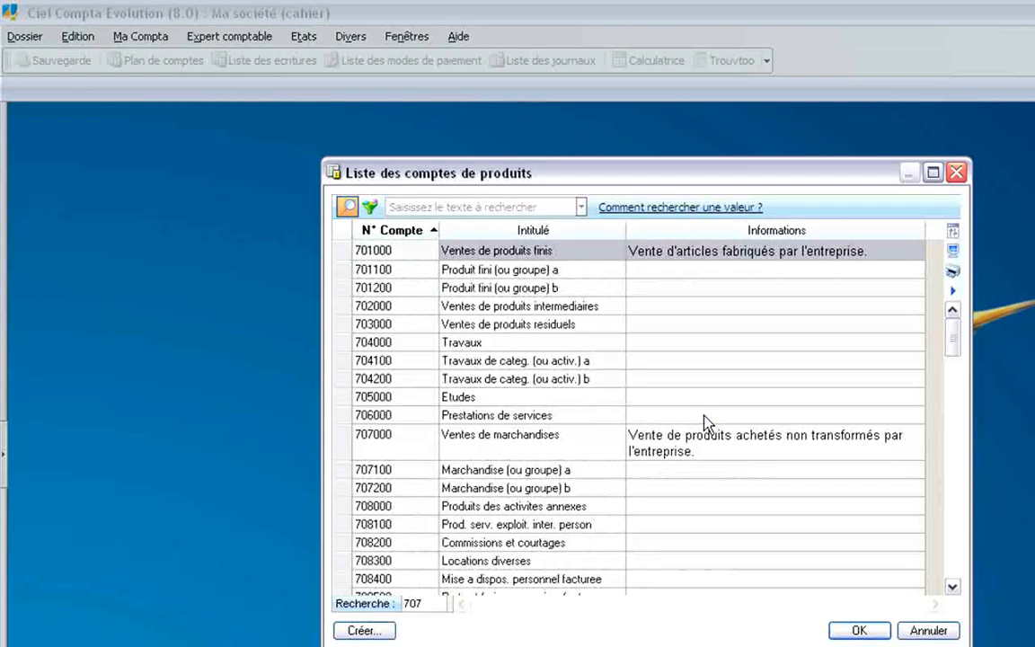
click(492, 448)
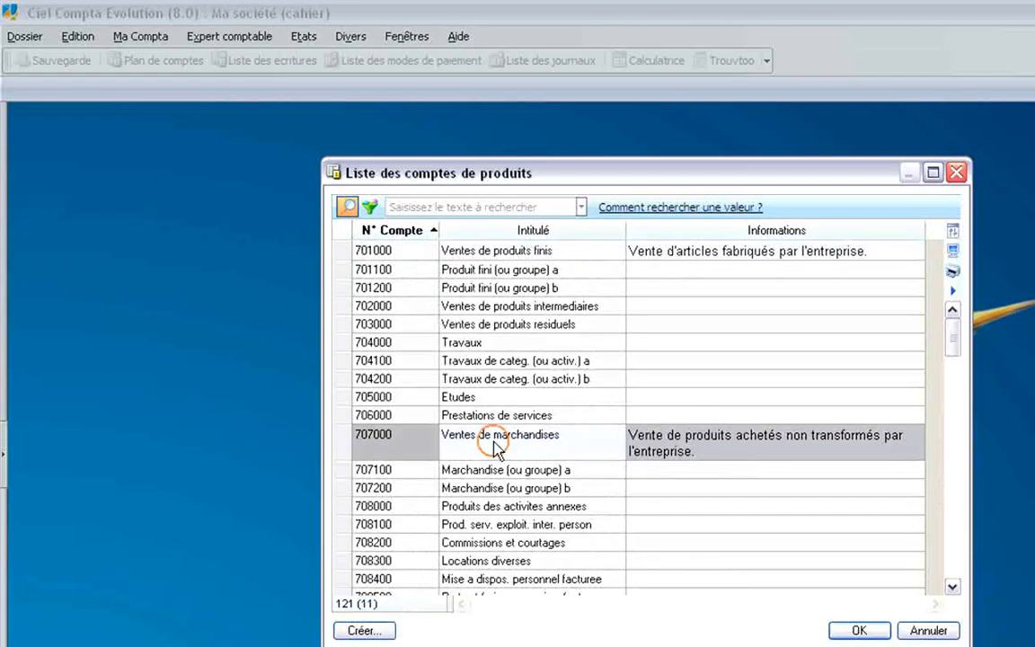
click(860, 631)
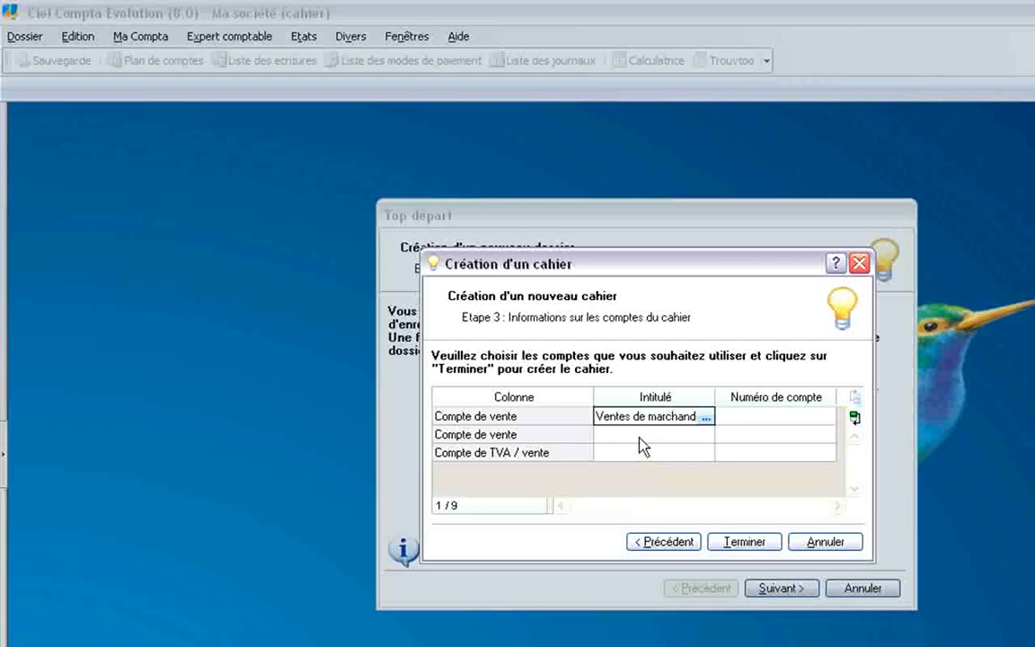
click(643, 439)
click(705, 436)
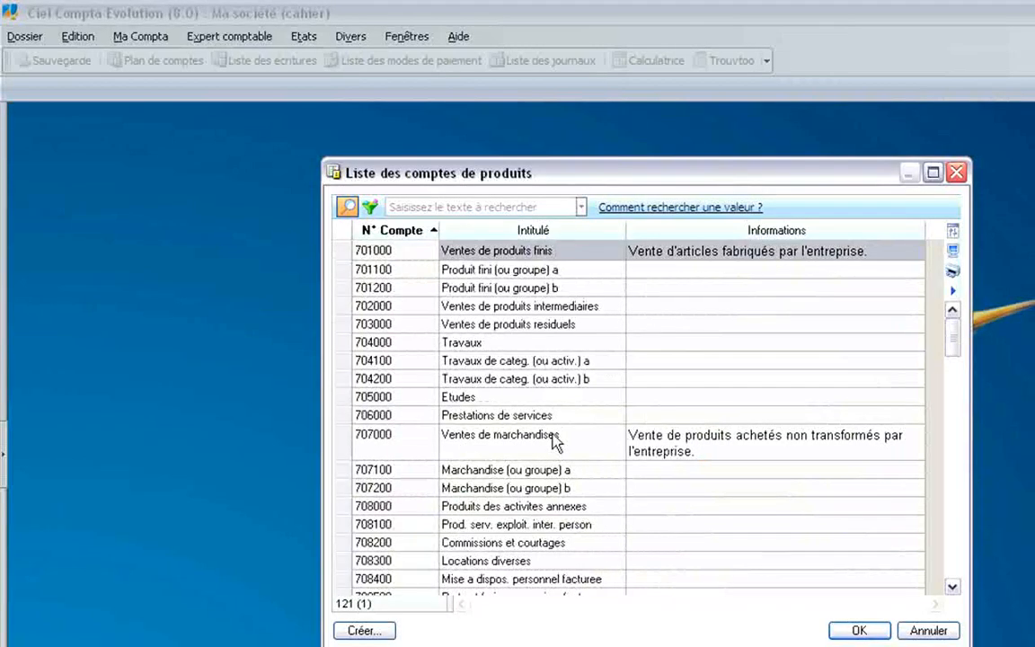
click(468, 415)
click(860, 629)
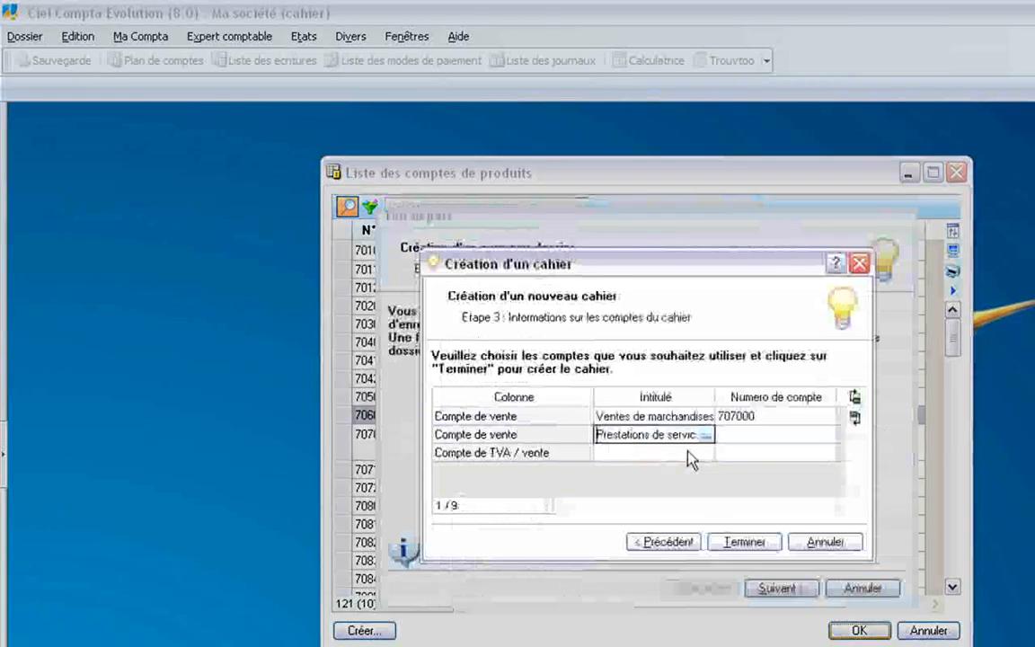
Choose VAT account 445714 Tva collectée 19.6 %, then finish and confirm the sales cahier.
click(656, 455)
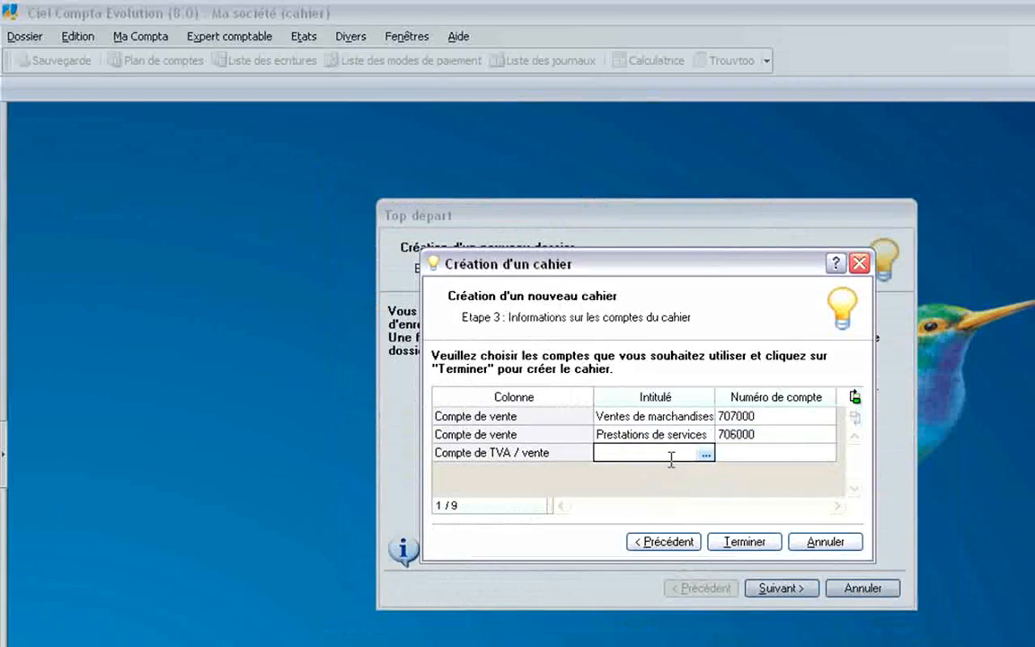
click(706, 454)
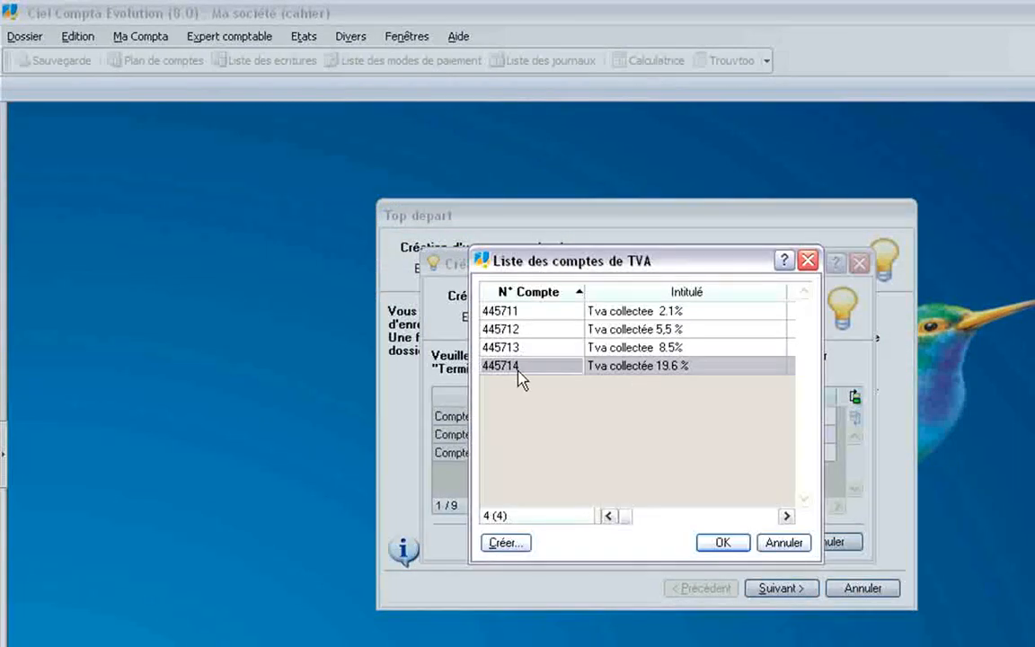
double_click(533, 369)
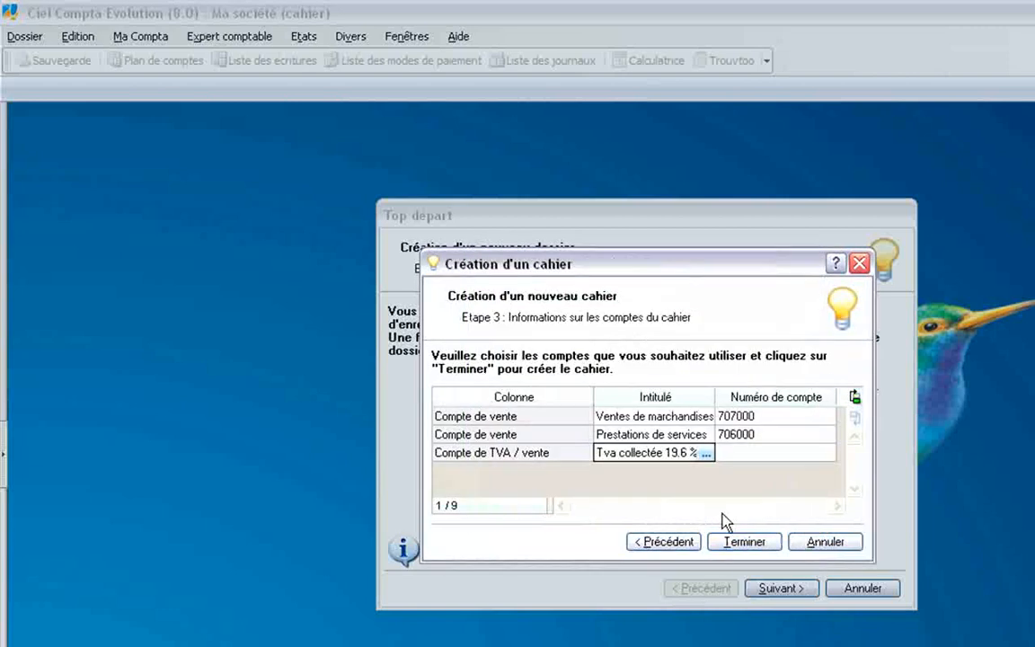
click(736, 544)
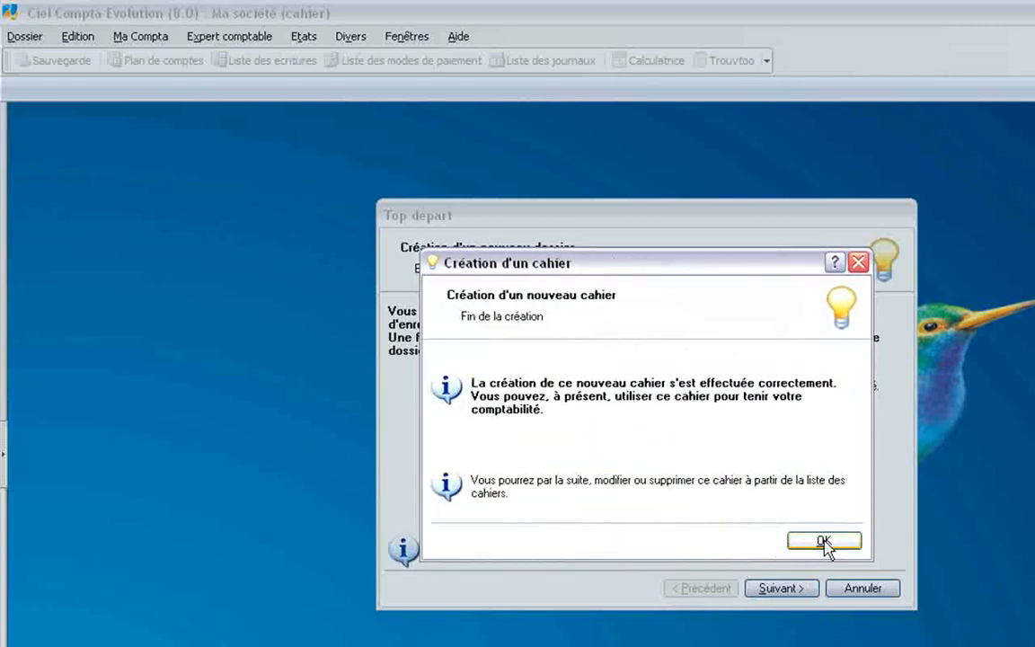
click(820, 544)
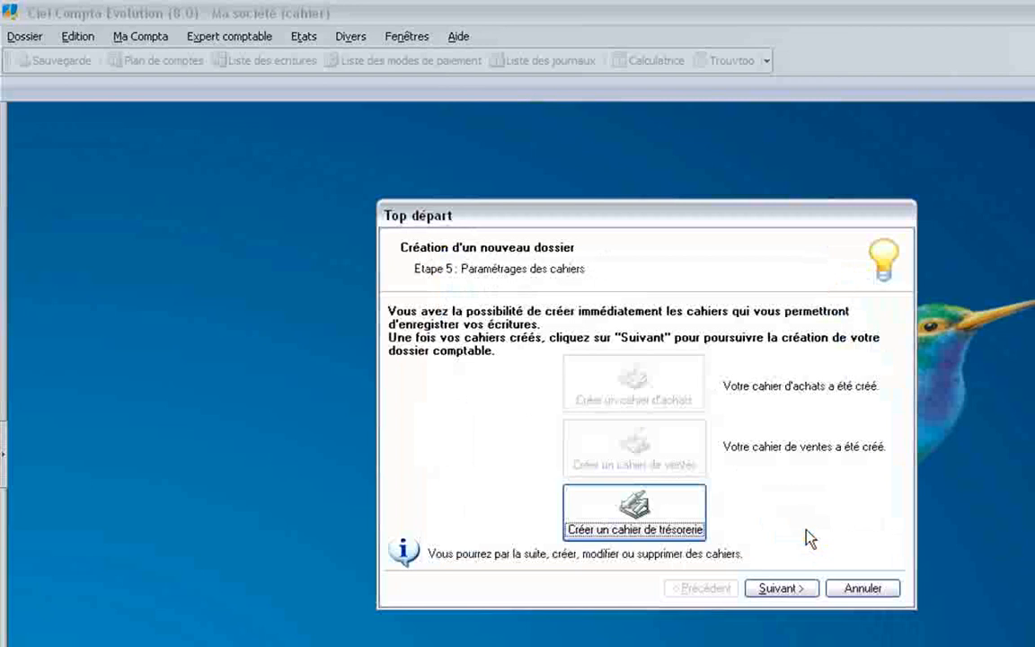
Create the treasury cahier under the default name Cahier banque and confirm.
click(654, 525)
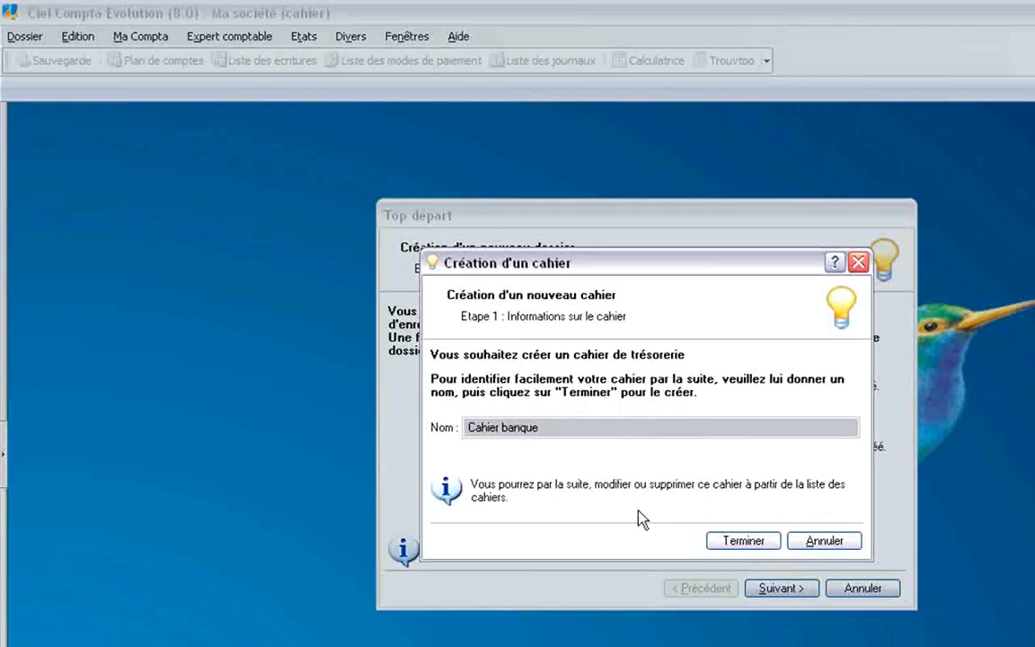
click(742, 542)
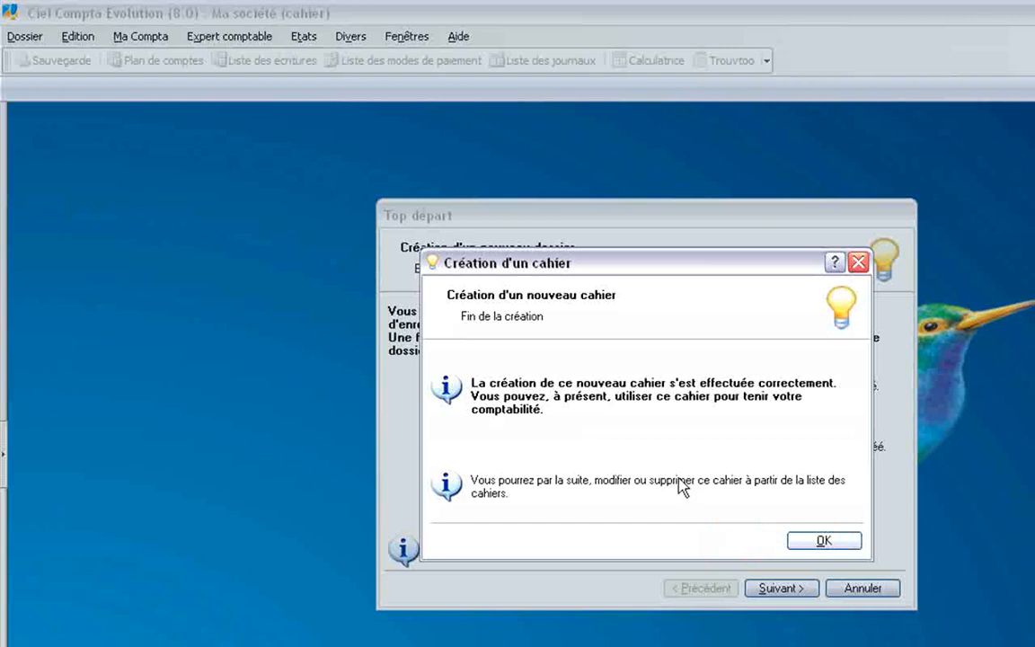
click(825, 542)
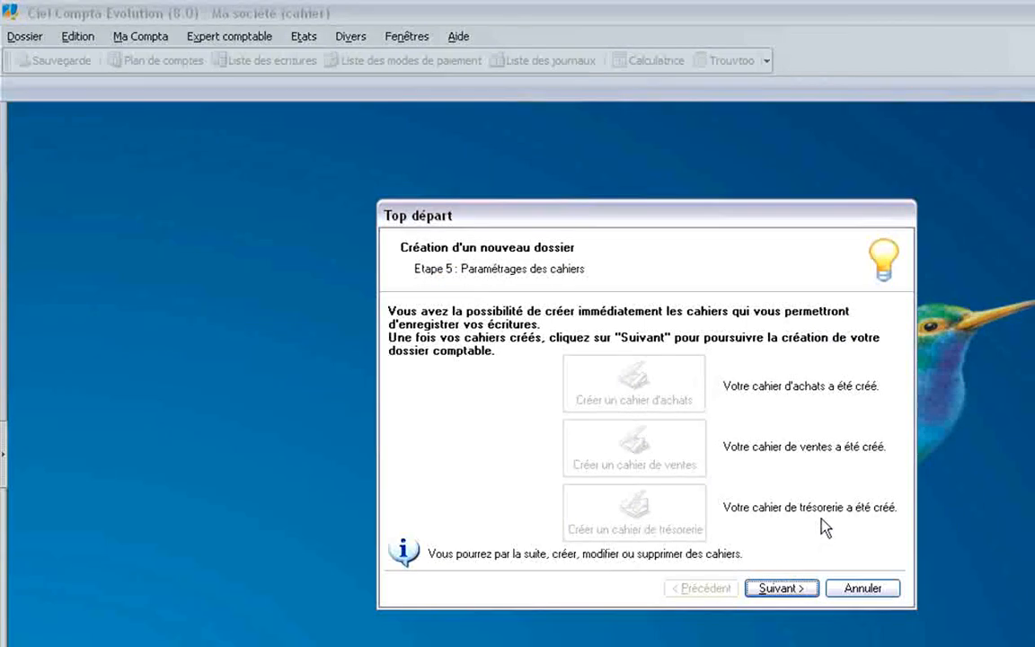
Disable opening at startup, choose 'Ne rien faire', turn off the quick demonstration, and finish.
click(781, 587)
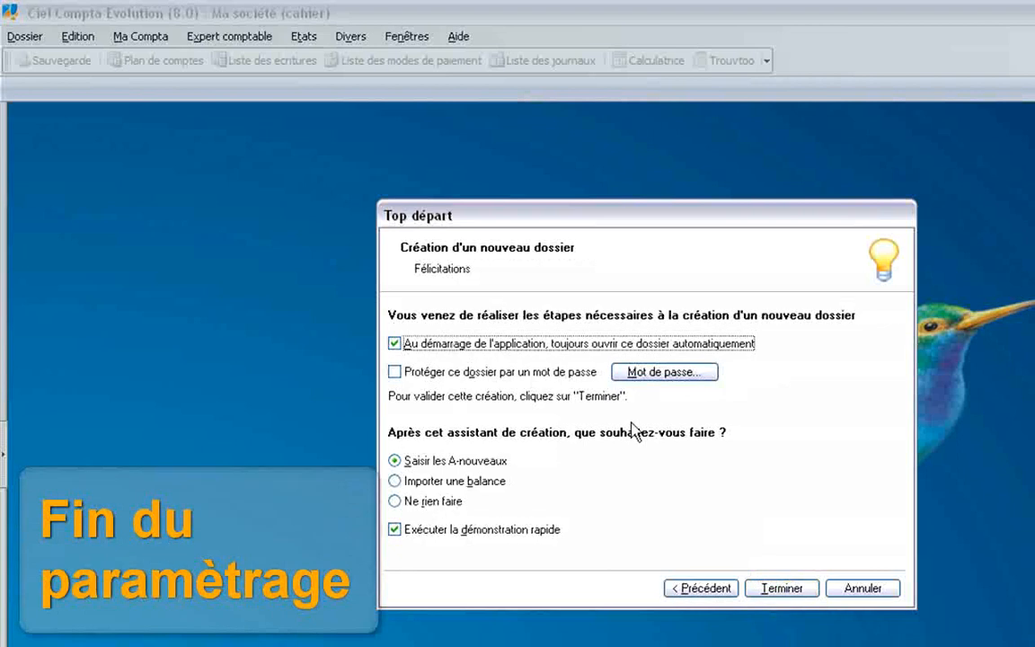
click(505, 346)
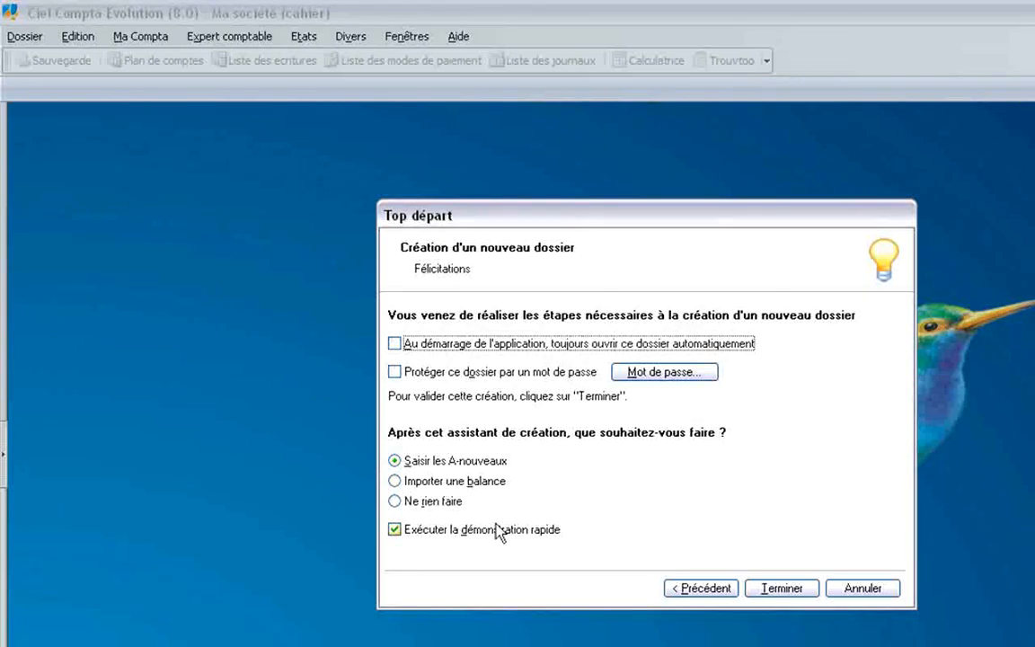
click(425, 503)
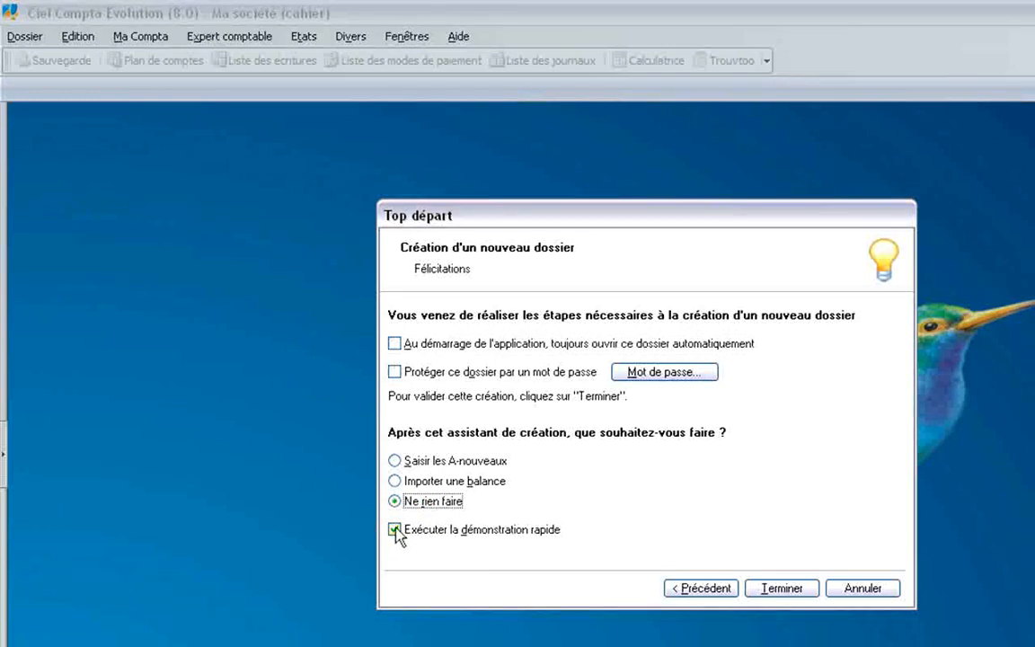
click(395, 531)
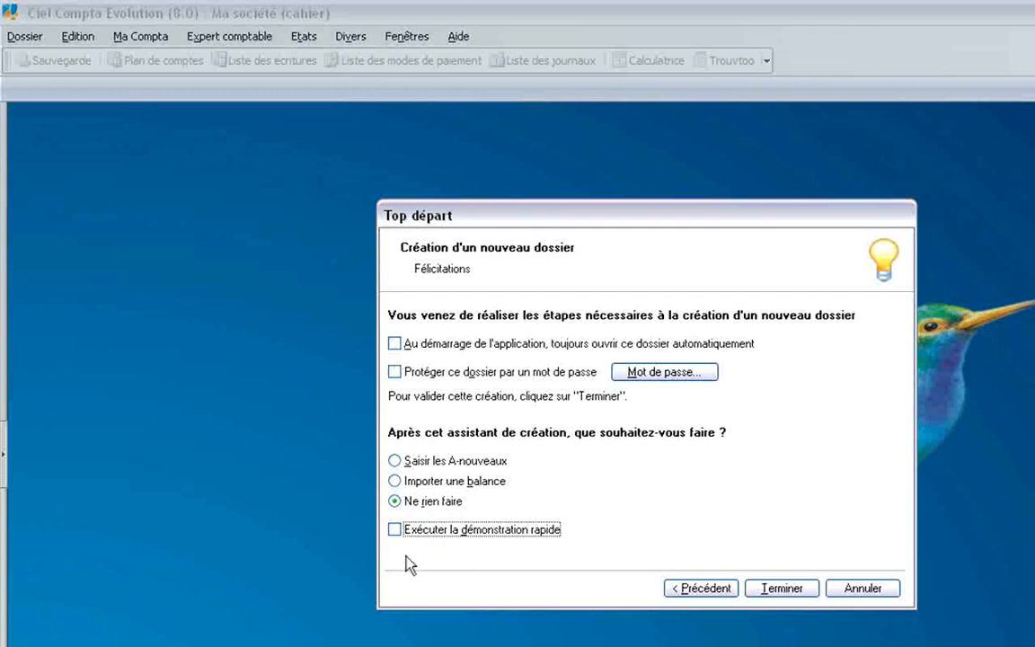
click(771, 589)
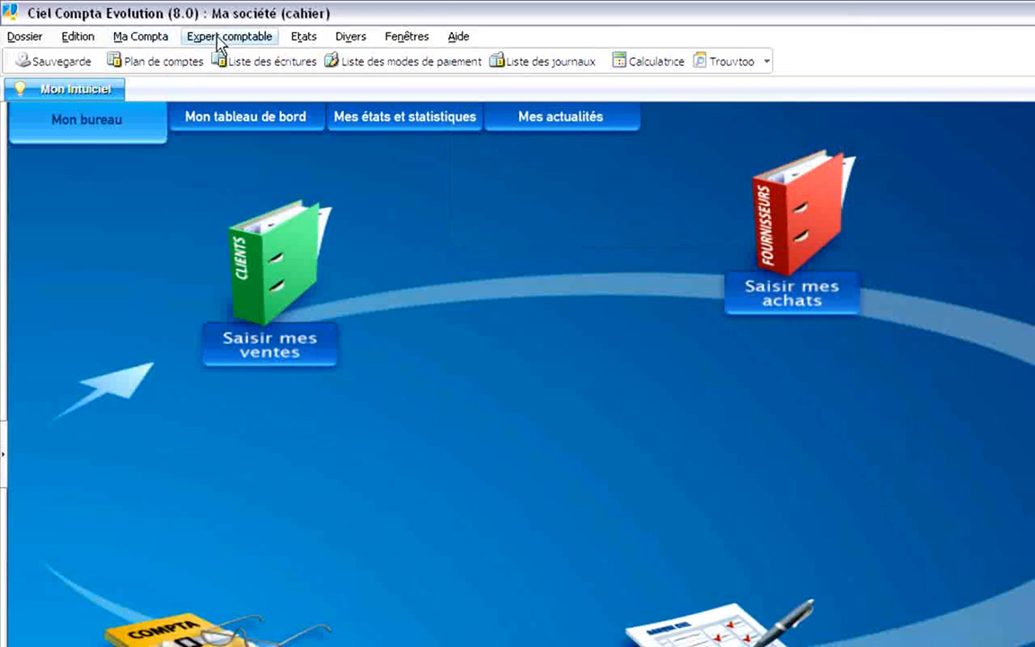
Choose Ma Compta > Saisie cahier… to display the Liste des cahiers.
click(149, 43)
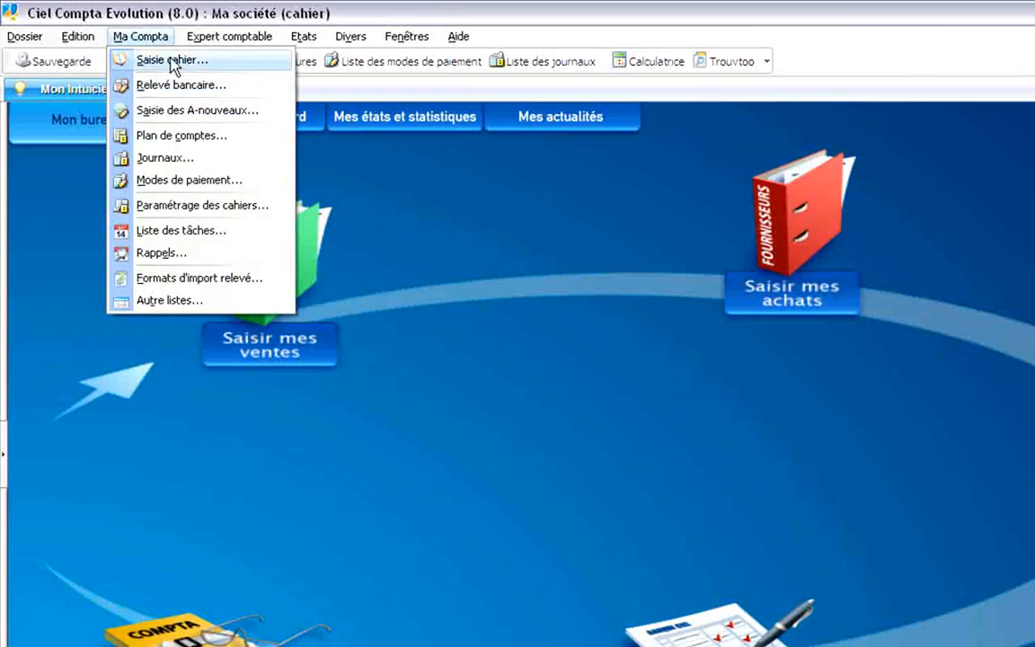
mouse_move(224, 41)
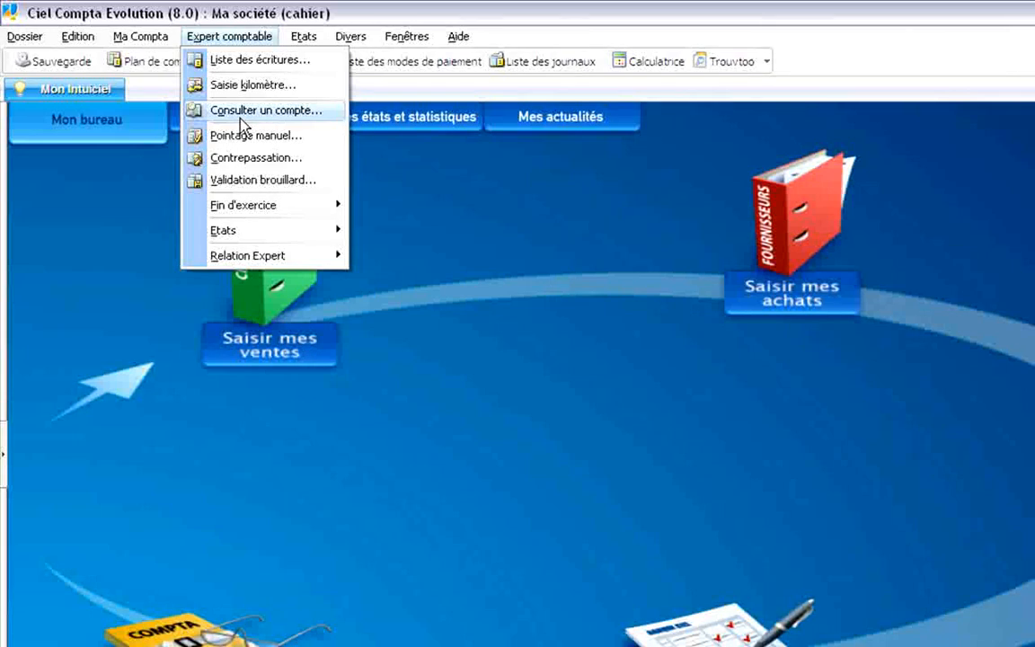
click(370, 16)
click(141, 37)
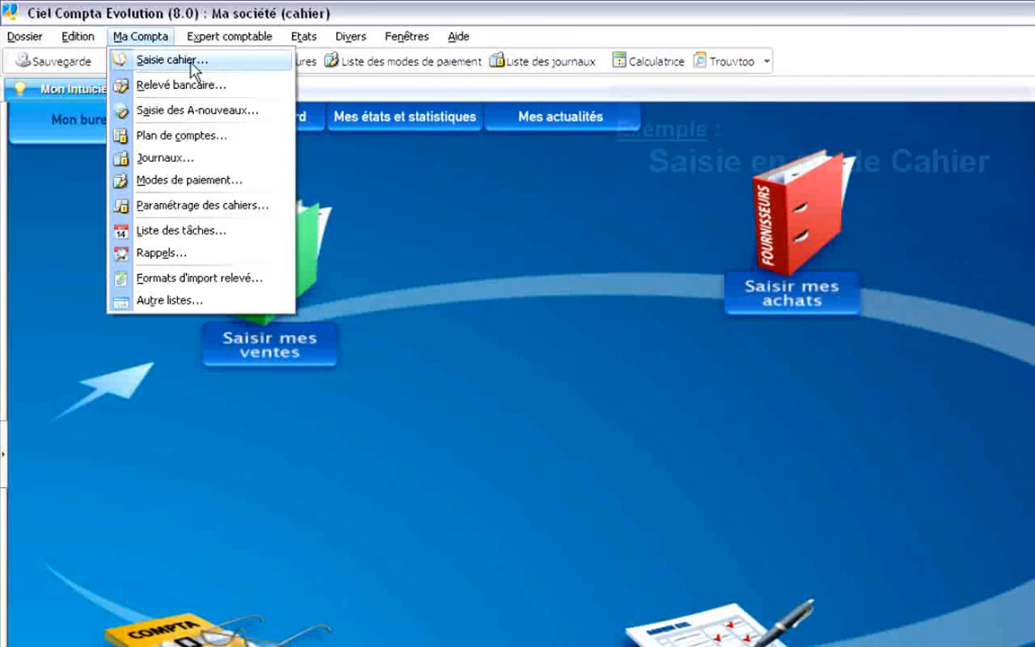
click(158, 60)
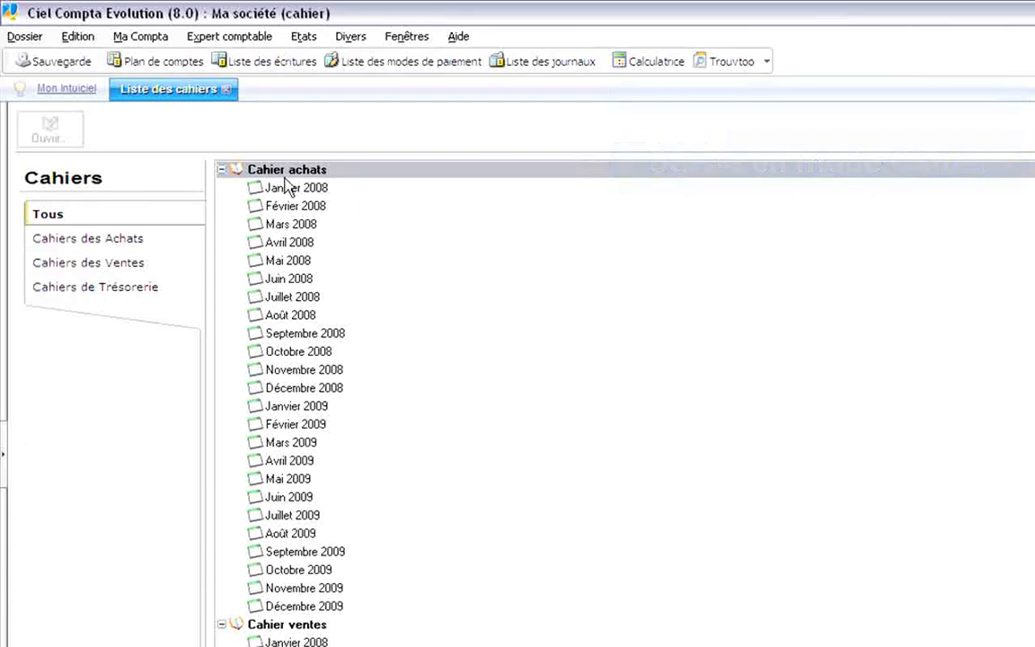
Filter the list by purchase, sales and treasury cahiers, then open Janvier 2008 purchases.
click(108, 241)
click(99, 265)
click(101, 287)
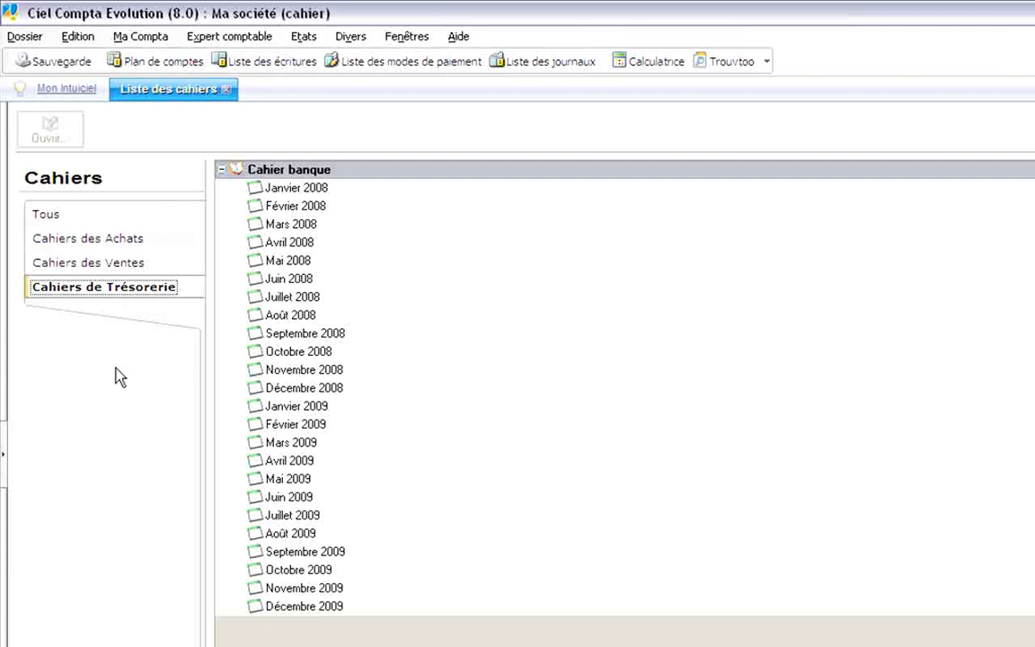
click(79, 241)
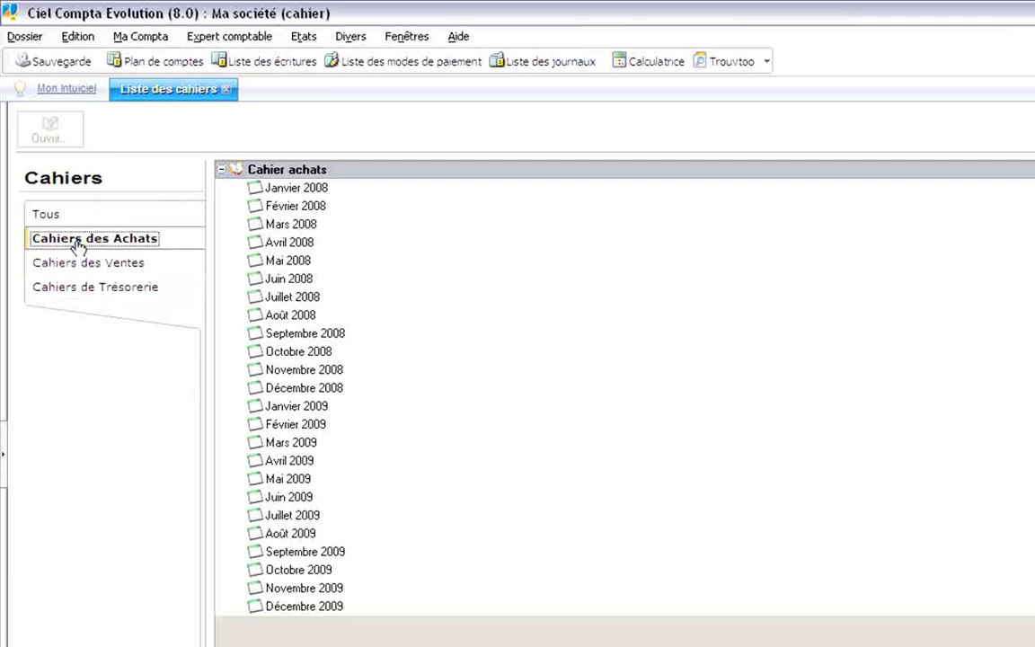
double_click(308, 191)
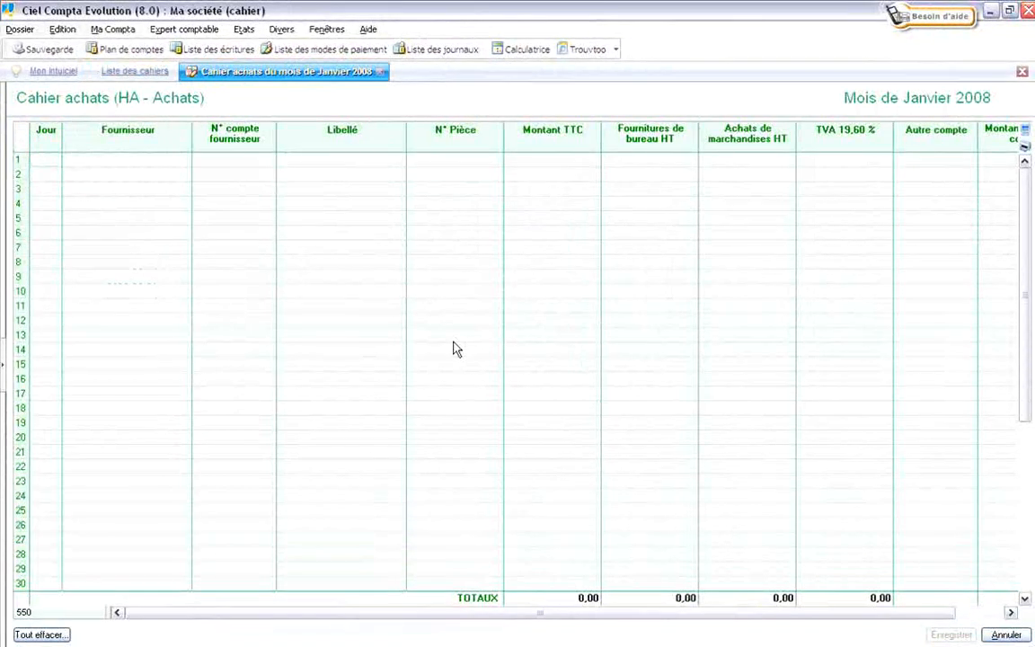
Enter row 1: day 5, supplier 401000, 'Achat marchandise', pièce 5664777, total 120,00.
click(50, 164)
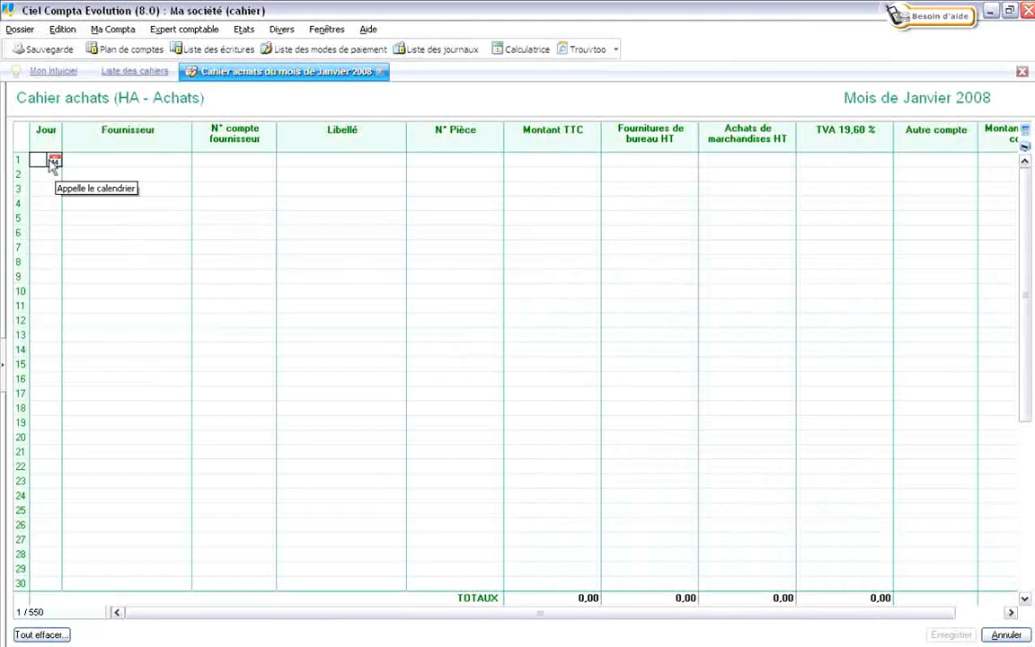
text(5)
key(Tab)
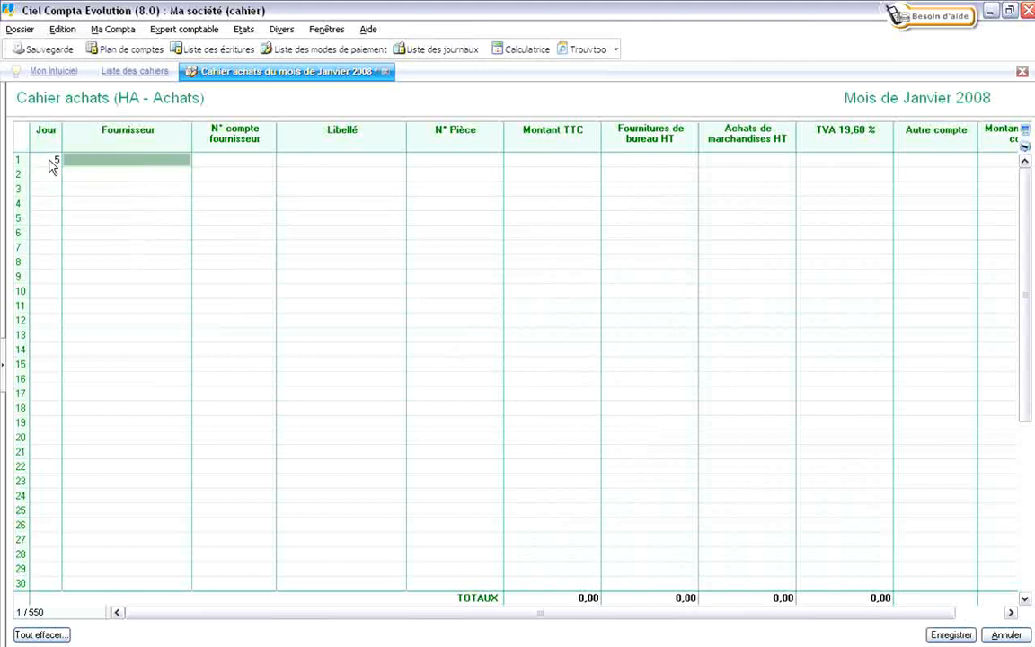
click(184, 165)
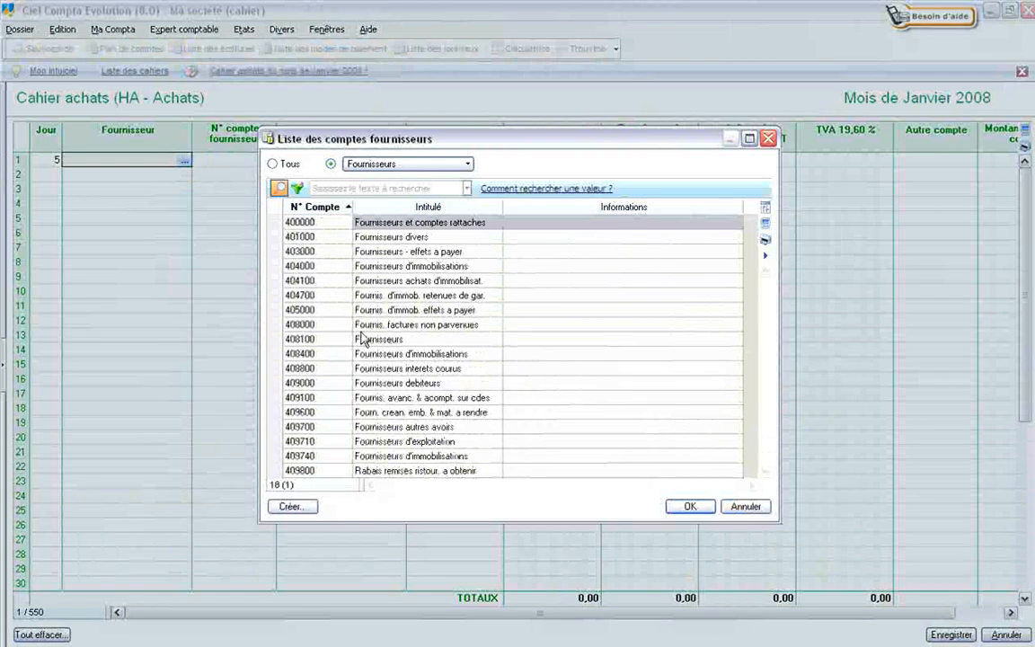
click(359, 236)
click(688, 507)
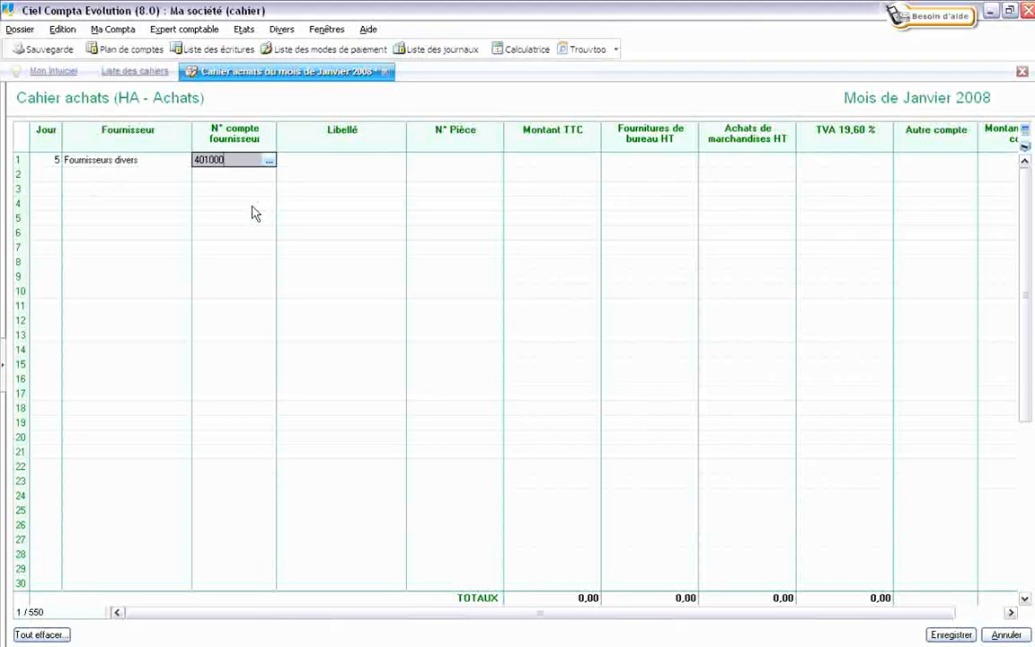
key(Tab)
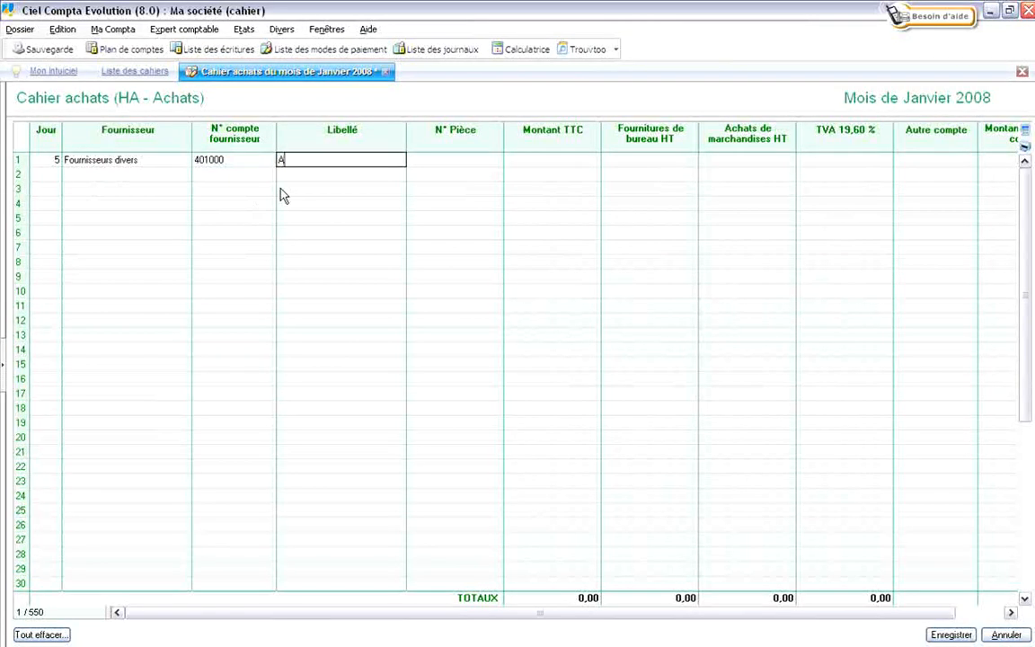
text(Achat marchandise)
key(Tab)
text(56)
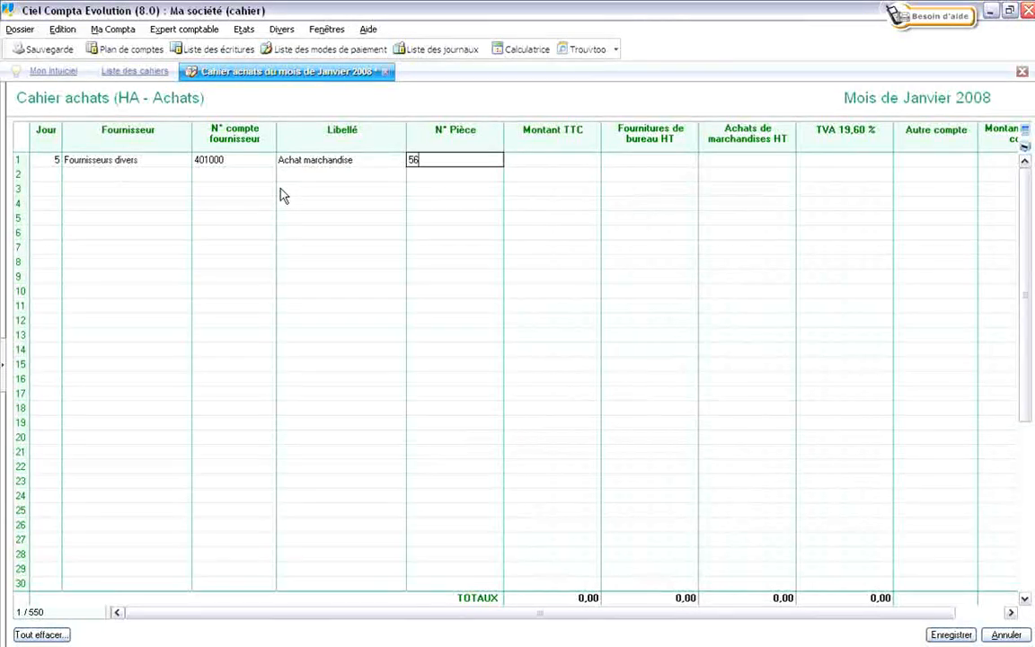
text(64777)
key(Tab)
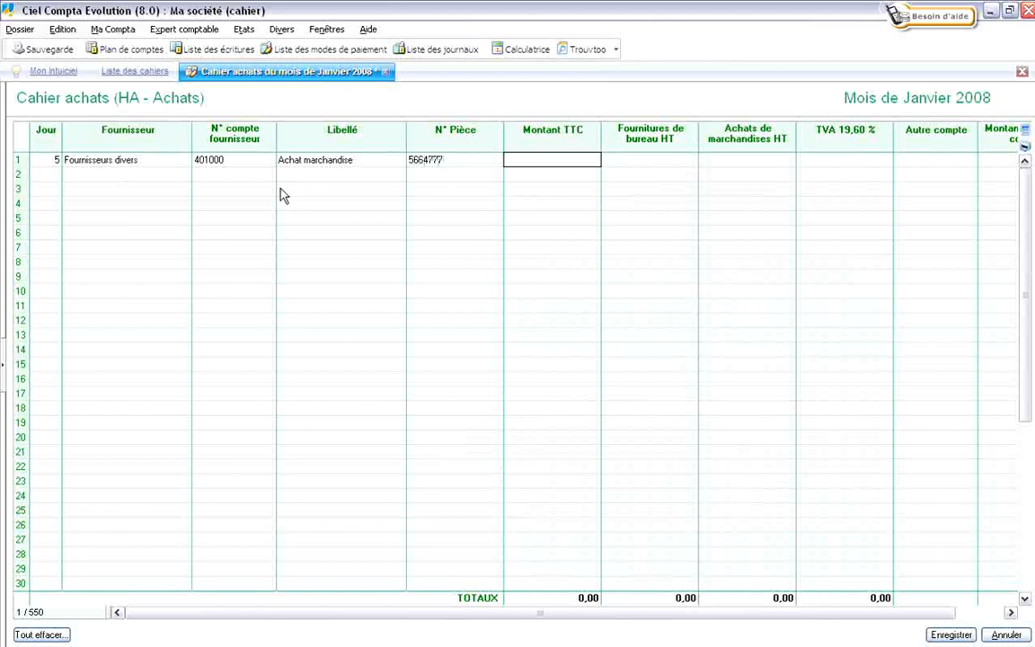
key(Tab)
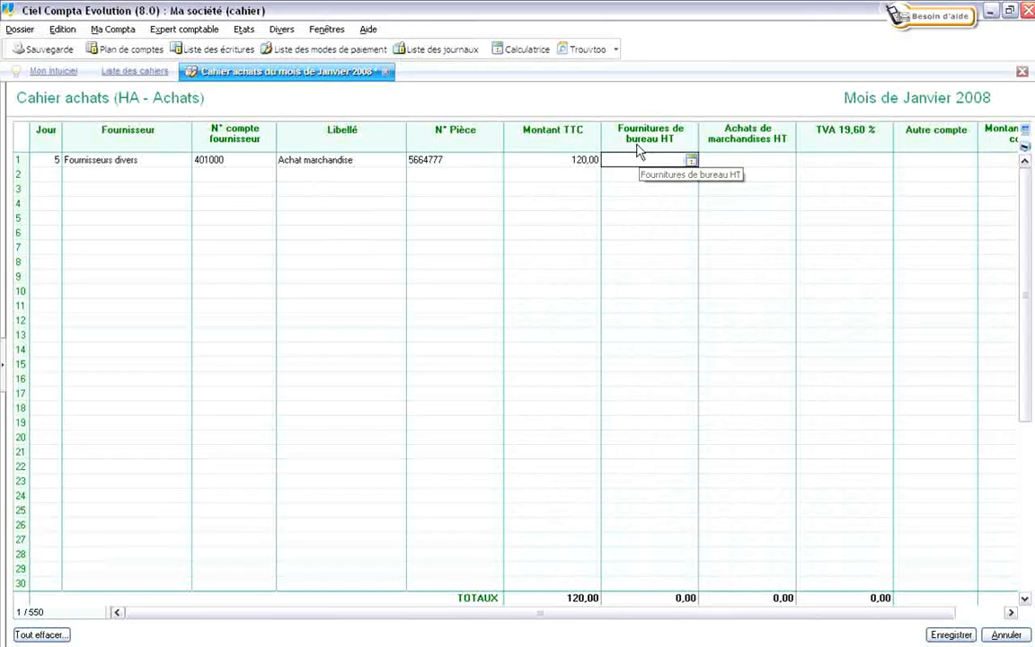
Compute the 100,33 HT goods amount from the total and save the purchase line.
click(755, 155)
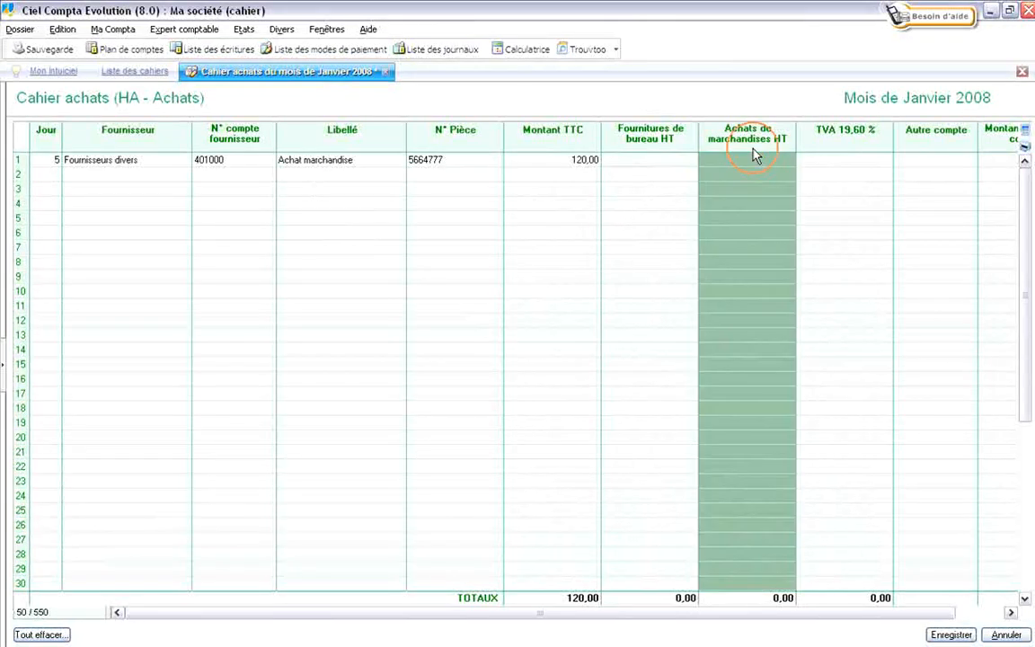
click(742, 161)
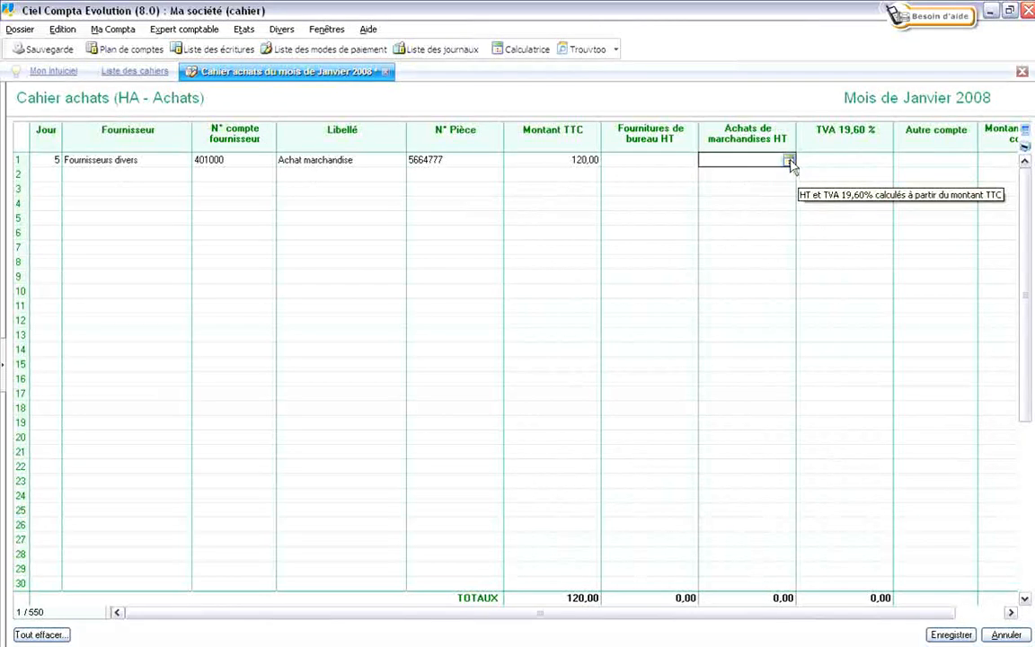
click(790, 162)
click(778, 160)
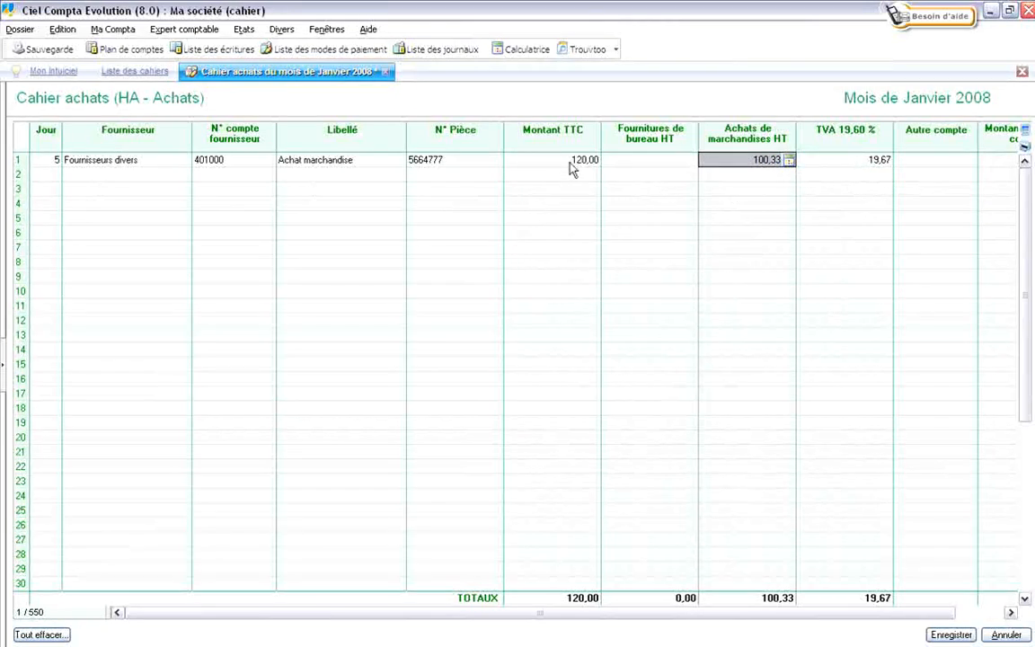
drag(436, 614, 340, 615)
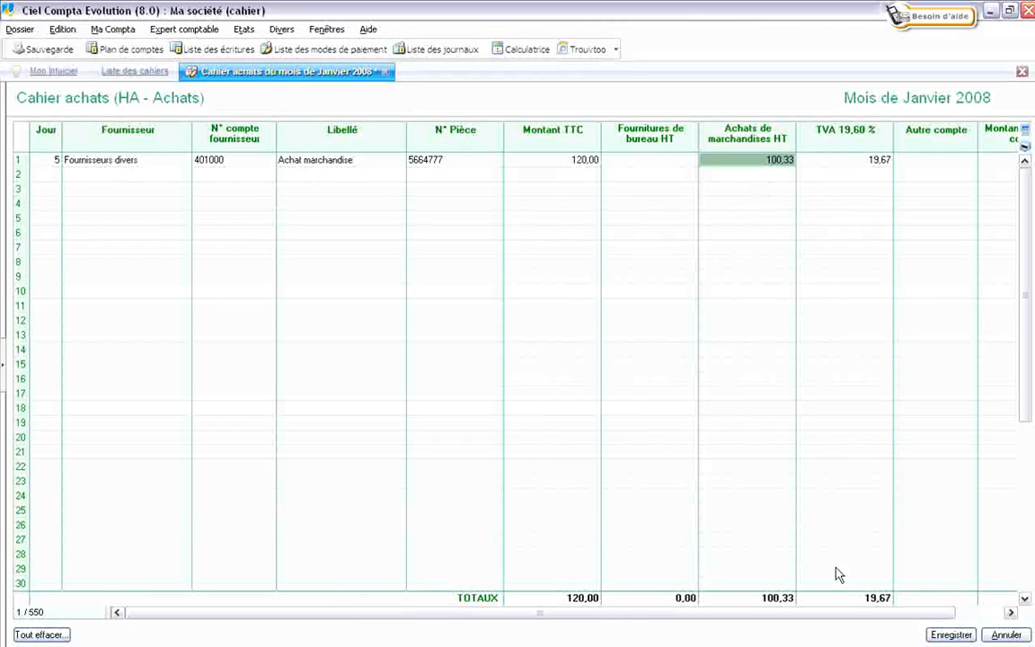
click(942, 636)
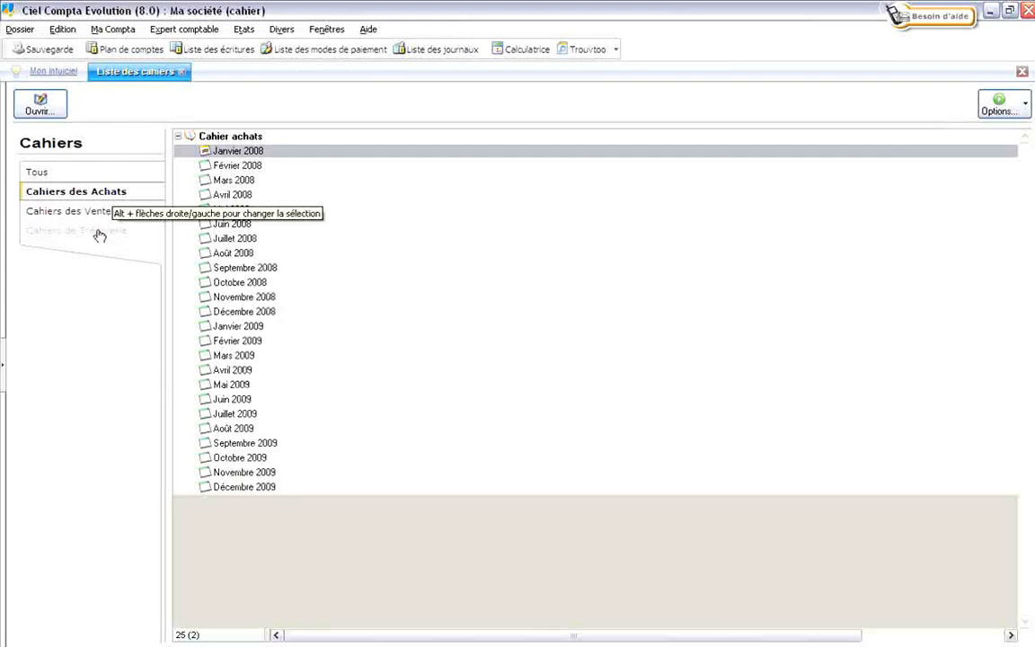
Close the cahier list and display the Liste des écritures.
click(93, 300)
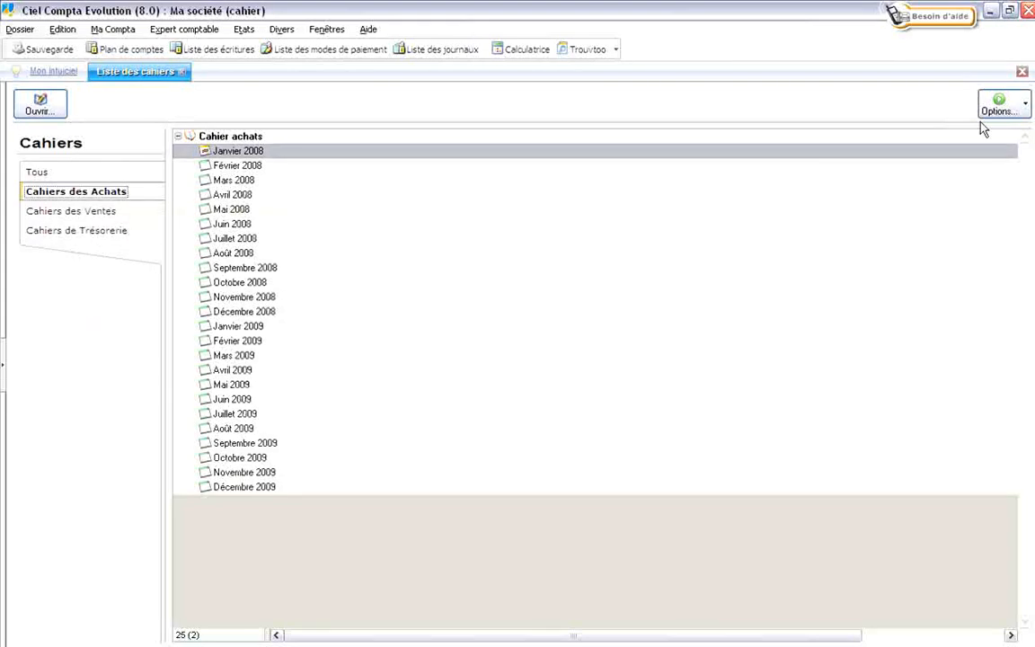
click(1022, 71)
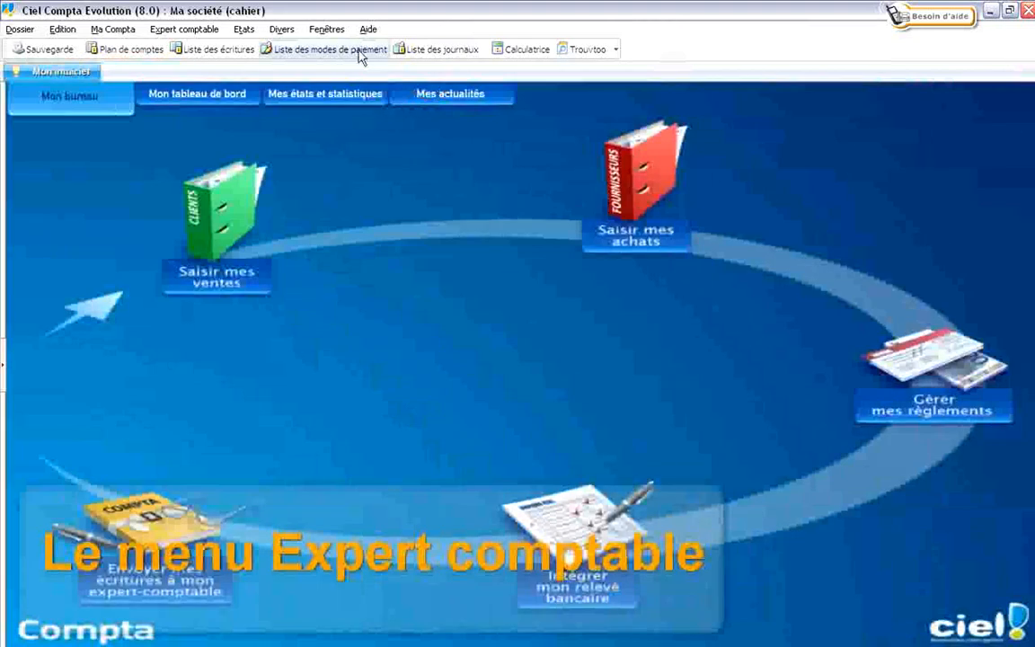
click(220, 49)
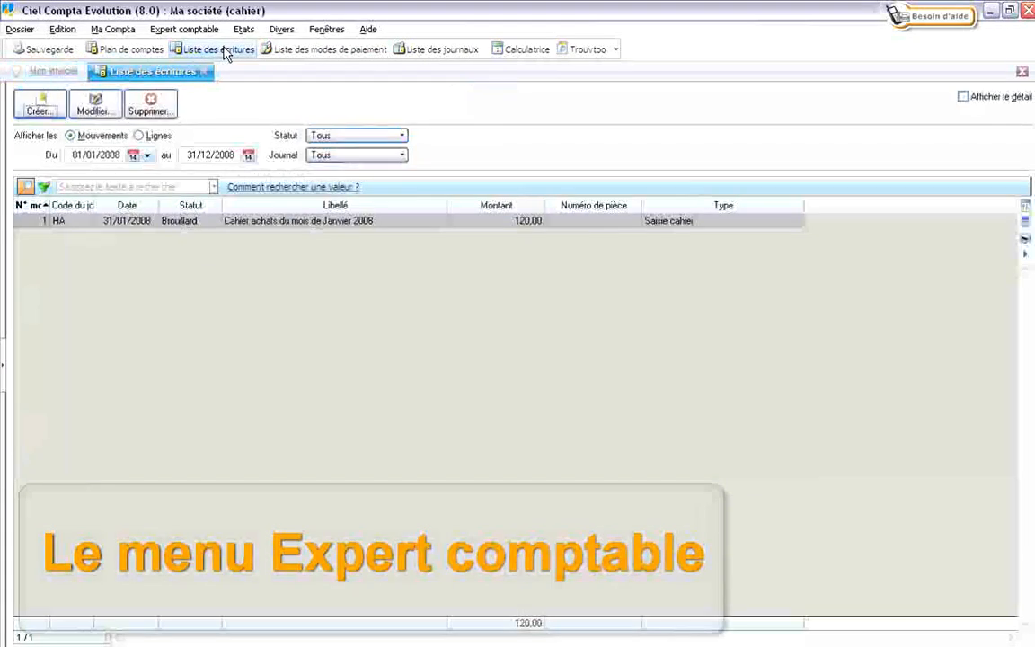
Review the 120,00 purchase entry's three lines, then close the detail and entries list.
double_click(265, 223)
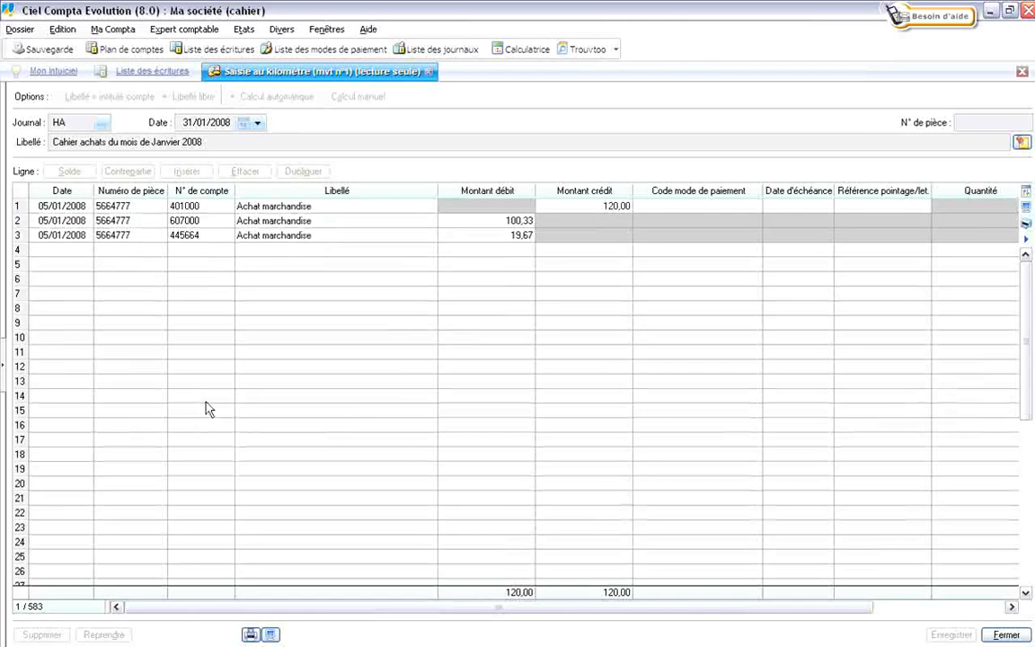
click(1005, 635)
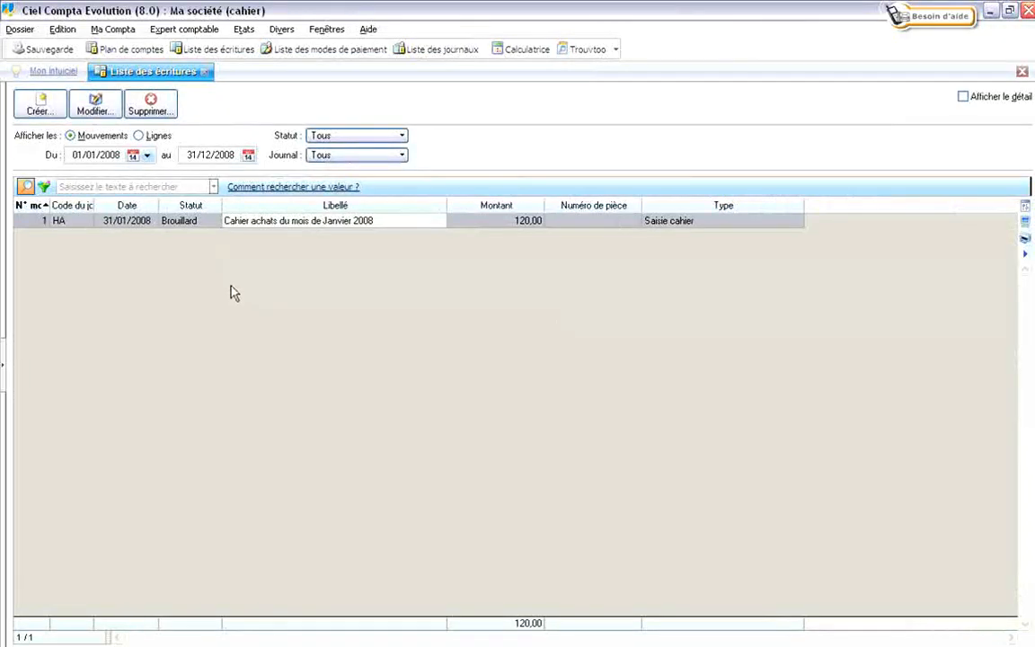
click(1022, 71)
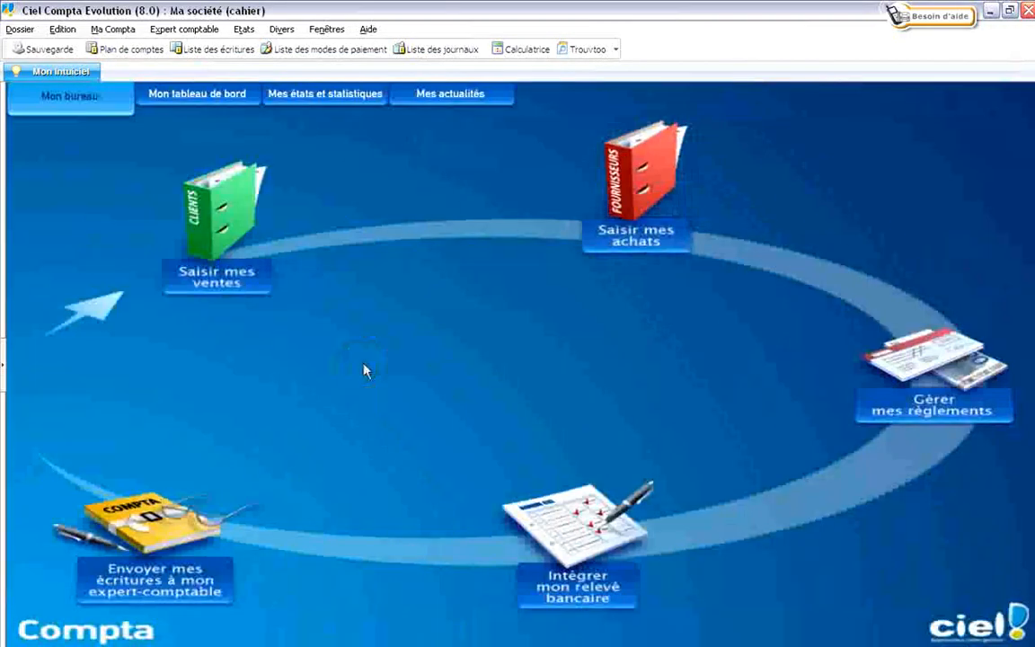